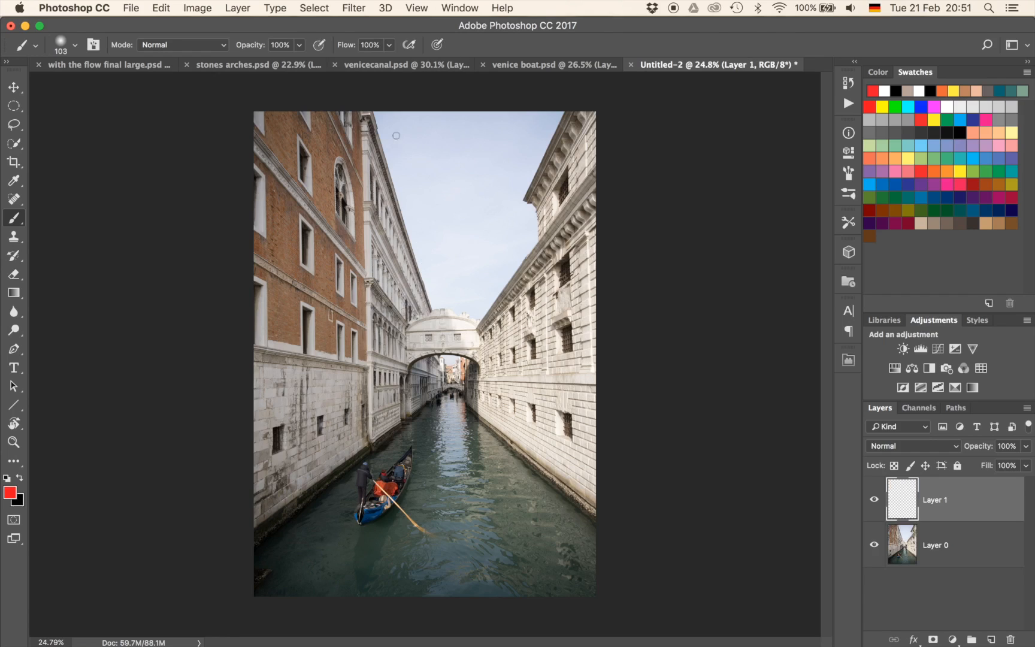
Paint a red question-mark squiggle in the sky and red lines along the rooflines and both waterlines on Layer 1.
{"action": "left_click_drag", "start_coordinate": [425, 133], "coordinate": [481, 187]}
{"action": "left_click", "coordinate": [473, 223]}
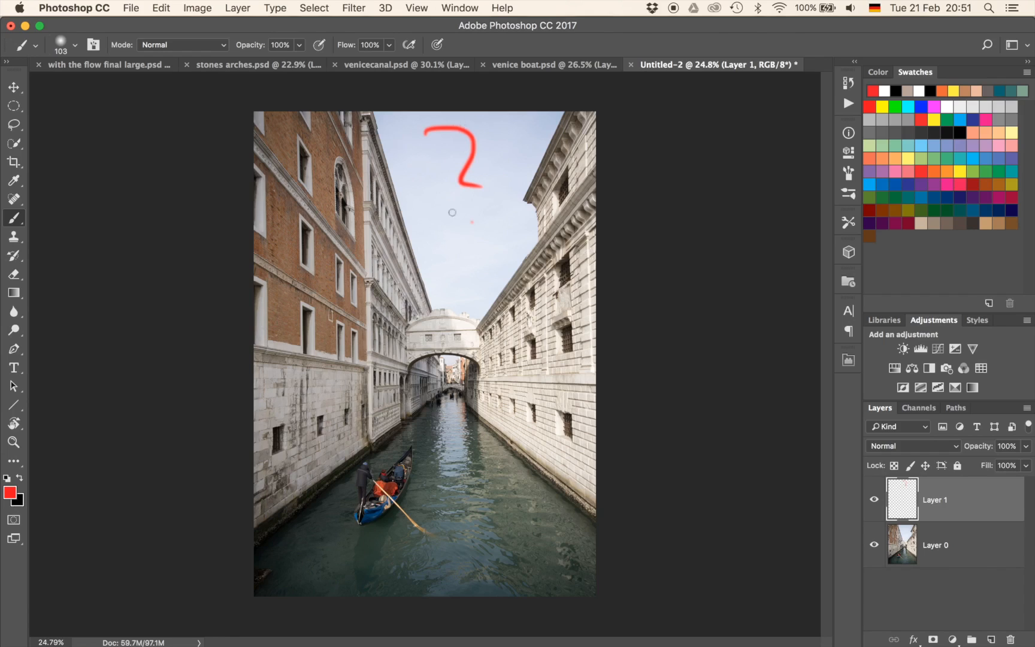
{"action": "left_click_drag", "start_coordinate": [469, 343], "coordinate": [597, 241]}
{"action": "left_click_drag", "start_coordinate": [500, 420], "coordinate": [597, 481]}
{"action": "left_click_drag", "start_coordinate": [400, 400], "coordinate": [254, 526]}
{"action": "mouse_move", "coordinate": [308, 109]}
{"action": "left_mouse_down"}
{"action": "mouse_move", "coordinate": [429, 276]}
{"action": "mouse_move", "coordinate": [483, 324]}
{"action": "left_mouse_up"}
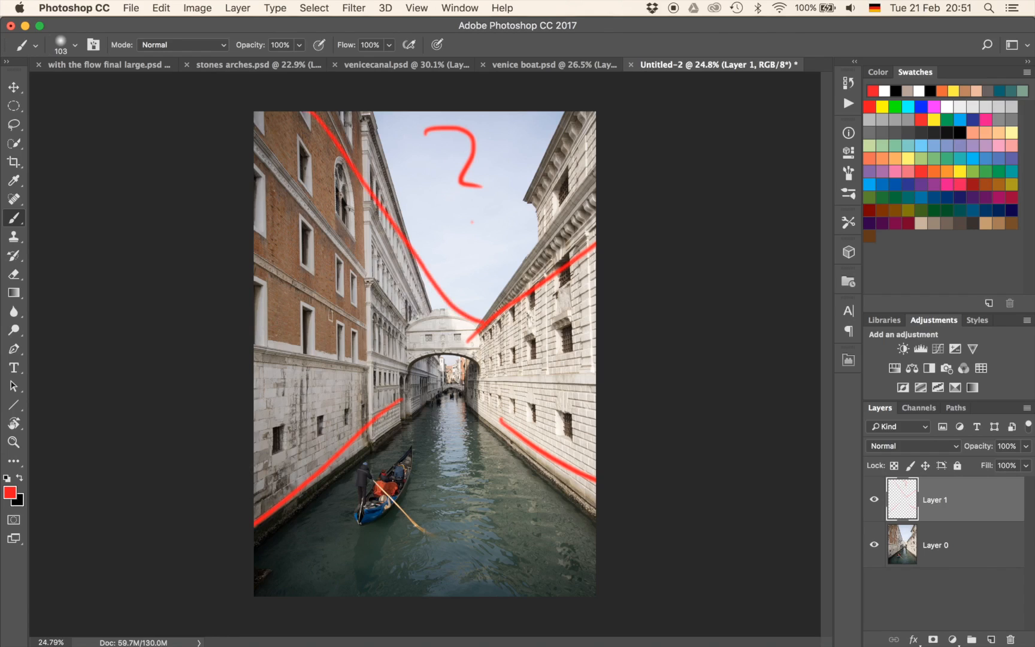
Annotate the brick wall with "Red!", mark both facades and the water in red, and delete the annotation layer.
{"action": "left_click_drag", "start_coordinate": [281, 199], "coordinate": [284, 259]}
{"action": "left_click_drag", "start_coordinate": [258, 207], "coordinate": [315, 260]}
{"action": "mouse_move", "coordinate": [353, 252]}
{"action": "left_mouse_down"}
{"action": "mouse_move", "coordinate": [338, 242]}
{"action": "mouse_move", "coordinate": [367, 273]}
{"action": "mouse_move", "coordinate": [324, 310]}
{"action": "left_mouse_up"}
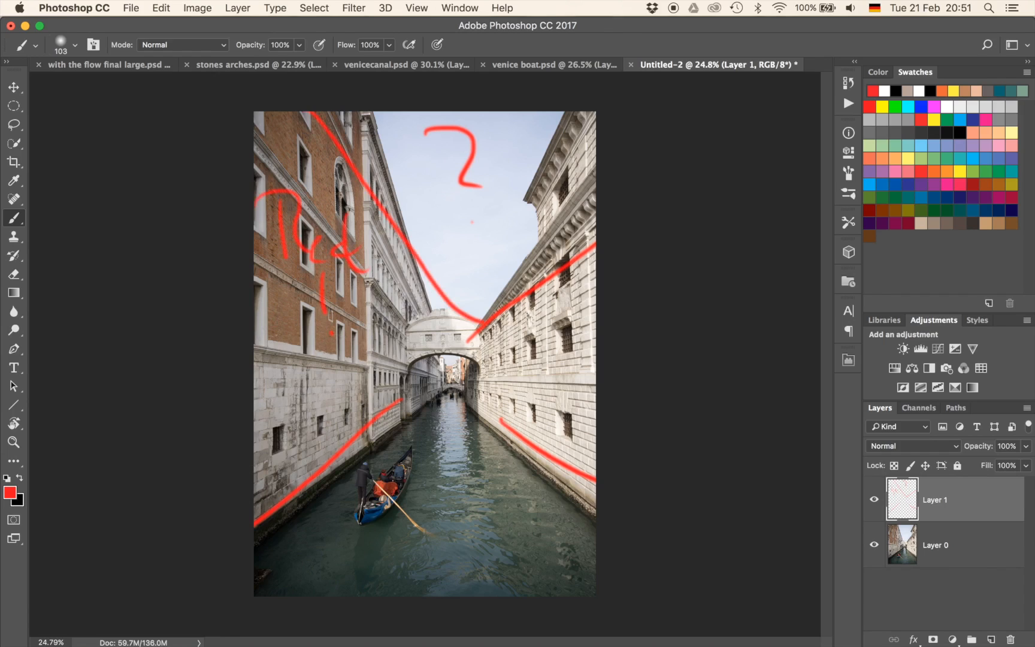
{"action": "left_click_drag", "start_coordinate": [543, 329], "coordinate": [541, 377]}
{"action": "mouse_move", "coordinate": [516, 357]}
{"action": "left_mouse_down"}
{"action": "mouse_move", "coordinate": [527, 376]}
{"action": "mouse_move", "coordinate": [578, 374]}
{"action": "left_mouse_up"}
{"action": "mouse_move", "coordinate": [293, 322]}
{"action": "left_mouse_down"}
{"action": "mouse_move", "coordinate": [287, 390]}
{"action": "mouse_move", "coordinate": [334, 370]}
{"action": "left_mouse_up"}
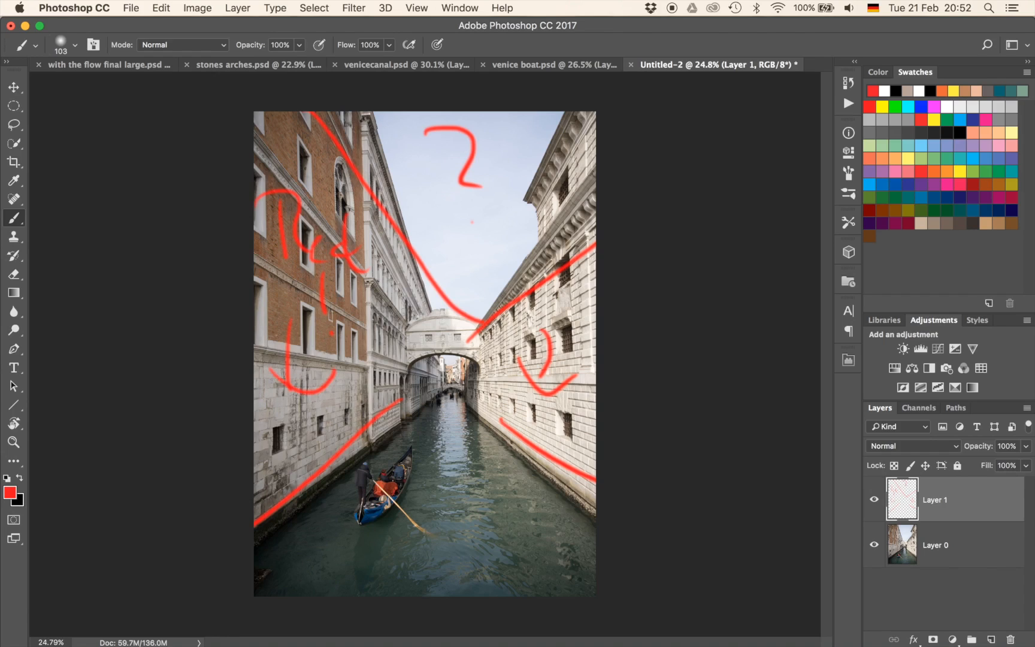
{"action": "mouse_move", "coordinate": [456, 490]}
{"action": "left_mouse_down"}
{"action": "mouse_move", "coordinate": [458, 457]}
{"action": "mouse_move", "coordinate": [471, 459]}
{"action": "left_mouse_up"}
{"action": "left_click_drag", "start_coordinate": [466, 499], "coordinate": [479, 520]}
{"action": "key", "text": "BackSpace"}
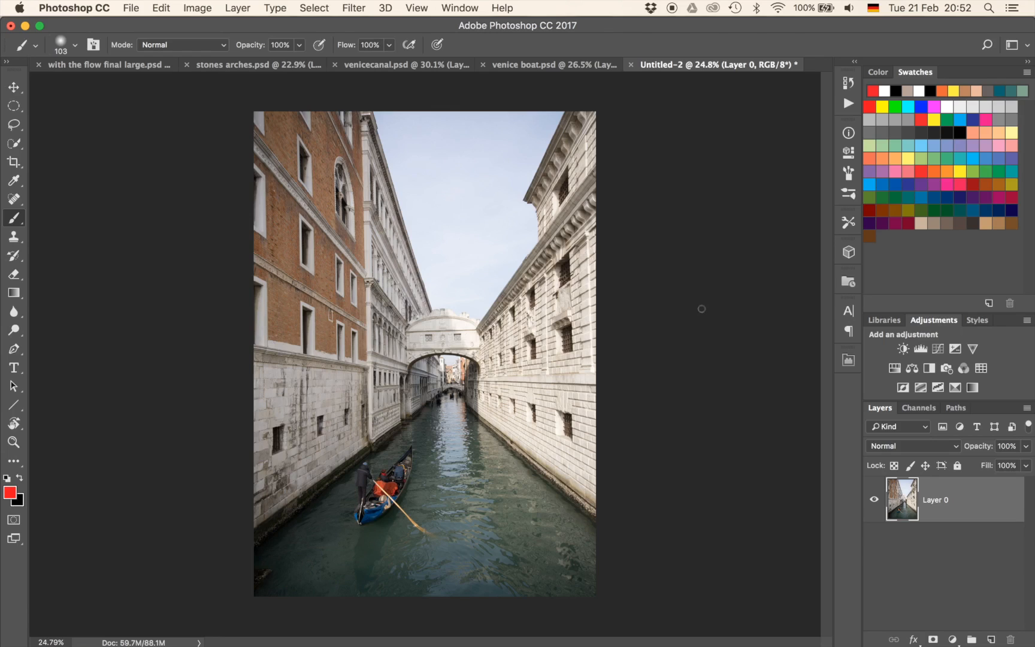
Try darkening the whole photo with a steep Curves adjustment layer.
{"action": "left_click", "coordinate": [937, 350]}
{"action": "left_click_drag", "start_coordinate": [708, 290], "coordinate": [750, 334]}
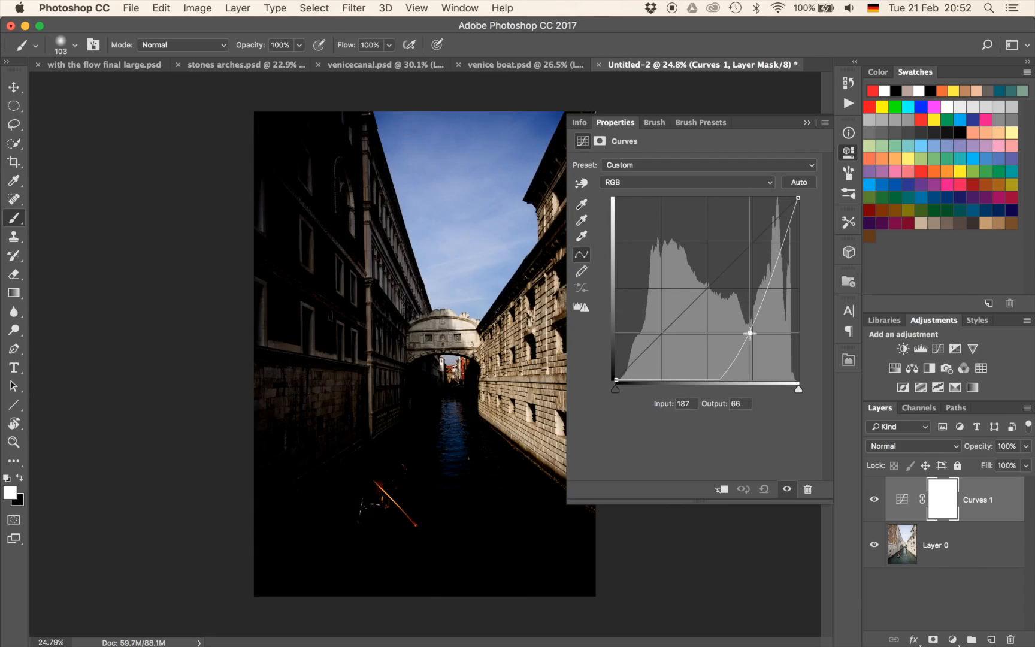
{"action": "mouse_move", "coordinate": [750, 334]}
{"action": "left_mouse_down"}
{"action": "mouse_move", "coordinate": [695, 296]}
{"action": "mouse_move", "coordinate": [744, 344]}
{"action": "left_mouse_up"}
{"action": "left_click", "coordinate": [807, 122]}
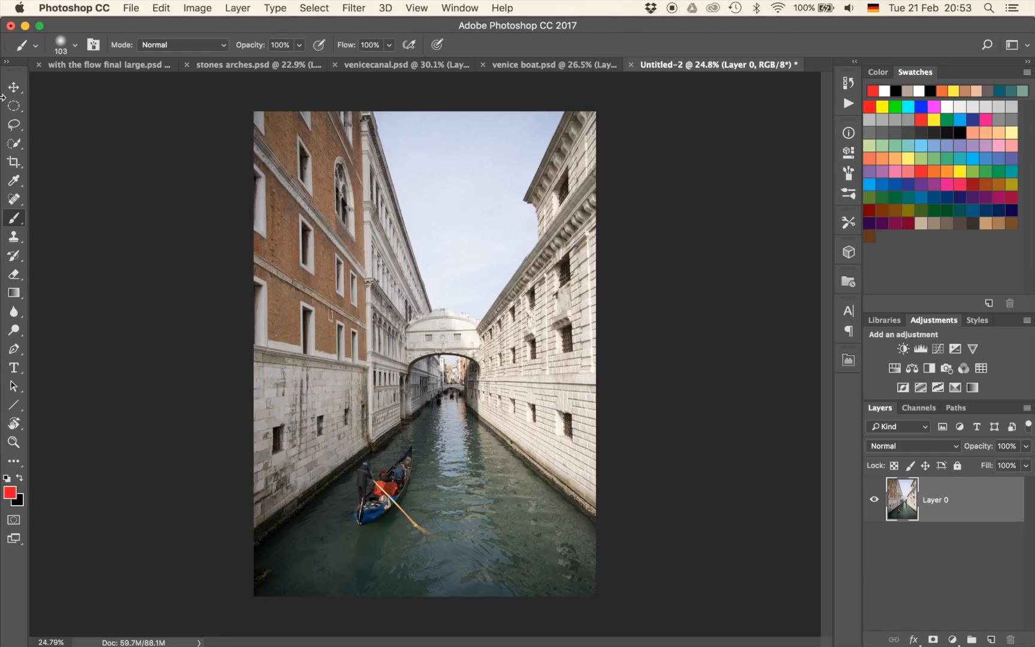
Select the sky with the Quick Selection tool and subtract the spilled-over top of the bridge from the selection.
{"action": "left_click", "coordinate": [15, 144]}
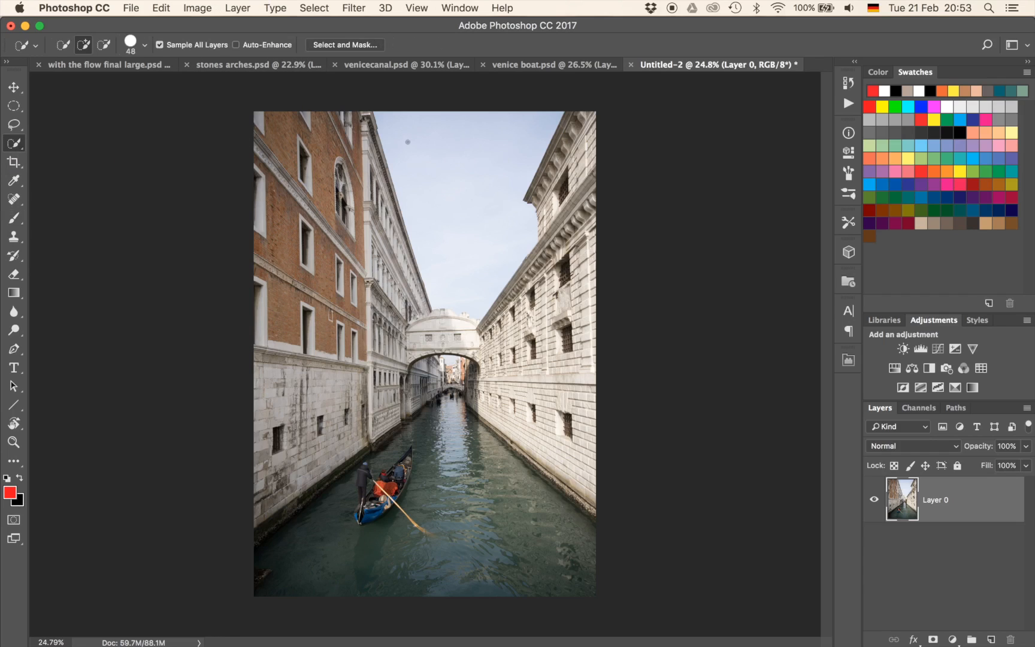
{"action": "mouse_move", "coordinate": [471, 290]}
{"action": "left_mouse_down"}
{"action": "mouse_move", "coordinate": [482, 159]}
{"action": "mouse_move", "coordinate": [471, 192]}
{"action": "left_mouse_up"}
{"action": "scroll", "coordinate": [475, 301], "scroll_direction": "up", "scroll_amount": 5}
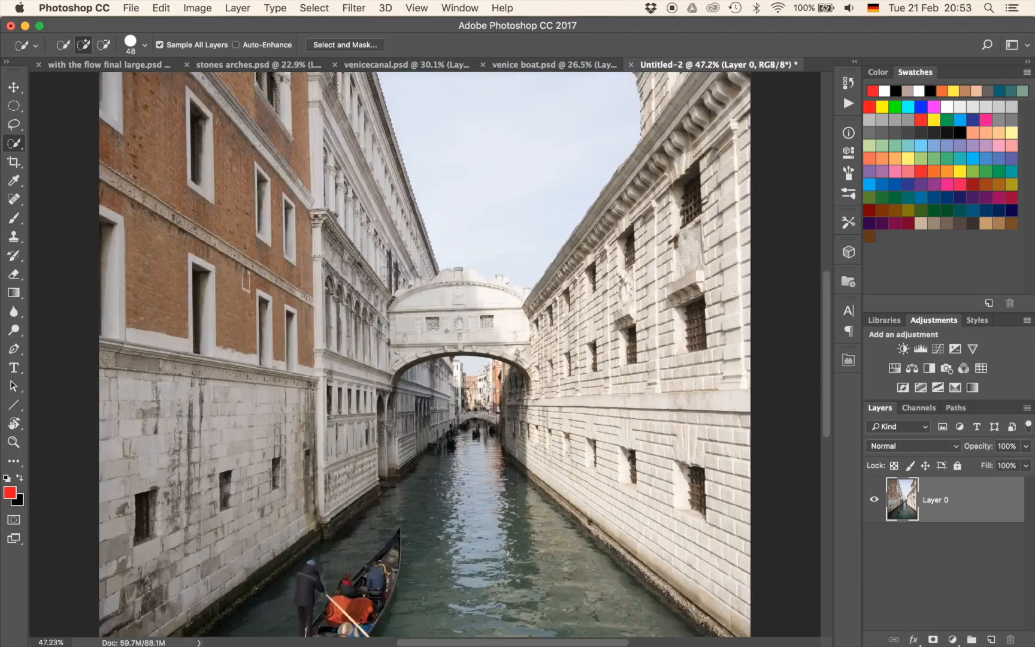
{"action": "scroll", "coordinate": [426, 353], "scroll_direction": "up", "scroll_amount": 5}
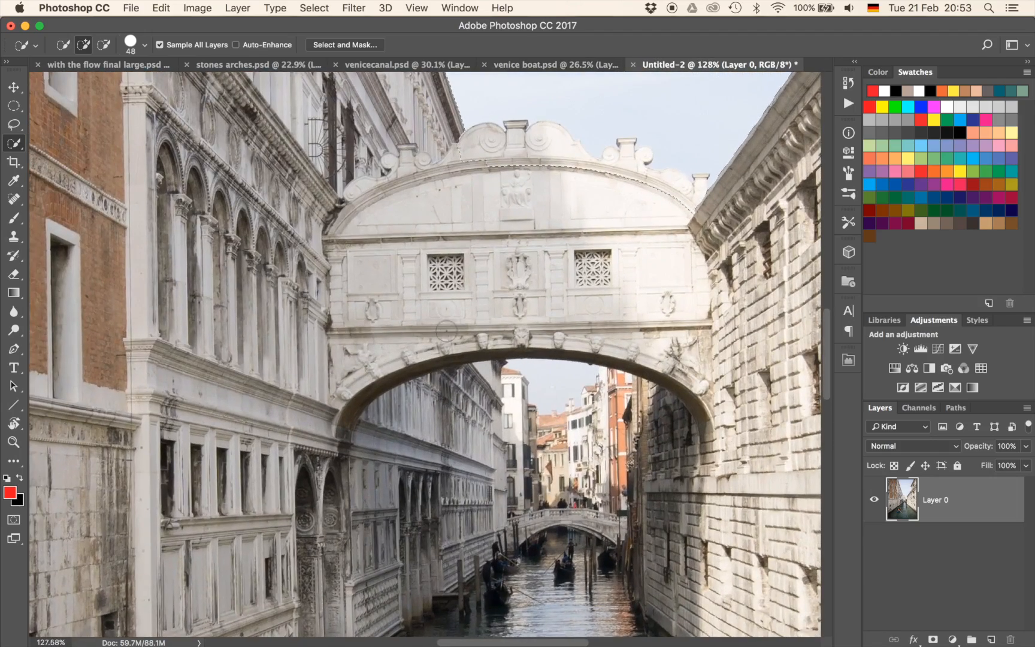
{"action": "scroll", "coordinate": [662, 203], "scroll_direction": "up", "scroll_amount": 3}
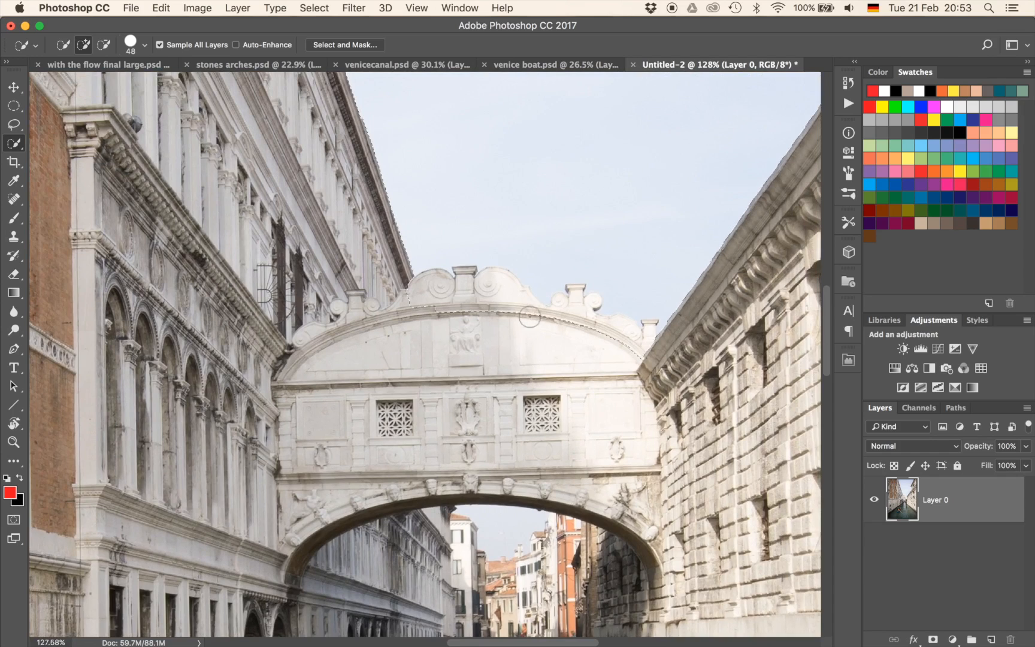
{"action": "scroll", "coordinate": [577, 273], "scroll_direction": "up", "scroll_amount": 2}
{"action": "scroll", "coordinate": [577, 273], "scroll_direction": "up", "scroll_amount": 1}
{"action": "scroll", "coordinate": [470, 385], "scroll_direction": "up", "scroll_amount": 2}
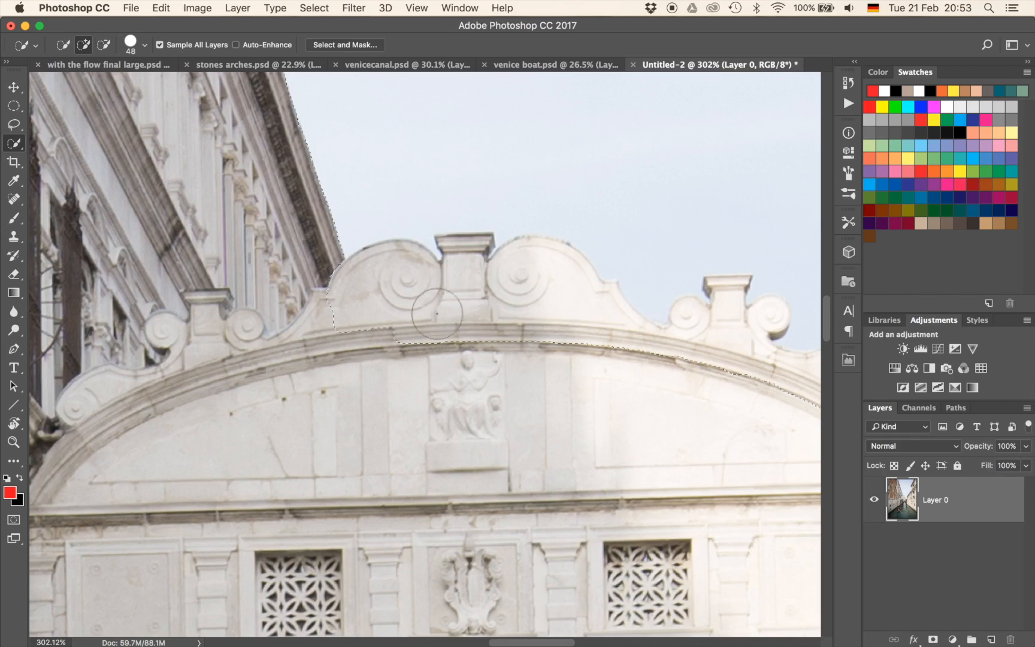
{"action": "mouse_move", "coordinate": [382, 367]}
{"action": "left_mouse_down", "text": "alt"}
{"action": "mouse_move", "coordinate": [431, 307]}
{"action": "mouse_move", "coordinate": [455, 320]}
{"action": "mouse_move", "coordinate": [545, 307]}
{"action": "mouse_move", "coordinate": [645, 347]}
{"action": "mouse_move", "coordinate": [658, 370]}
{"action": "mouse_move", "coordinate": [610, 351]}
{"action": "mouse_move", "coordinate": [635, 344]}
{"action": "mouse_move", "coordinate": [644, 349]}
{"action": "mouse_move", "coordinate": [416, 344]}
{"action": "left_mouse_up", "text": "alt"}
{"action": "mouse_move", "coordinate": [487, 367]}
{"action": "left_mouse_down", "text": "alt"}
{"action": "mouse_move", "coordinate": [527, 351]}
{"action": "mouse_move", "coordinate": [439, 351]}
{"action": "mouse_move", "coordinate": [529, 347]}
{"action": "mouse_move", "coordinate": [645, 399]}
{"action": "mouse_move", "coordinate": [590, 397]}
{"action": "mouse_move", "coordinate": [624, 416]}
{"action": "left_mouse_up", "text": "alt"}
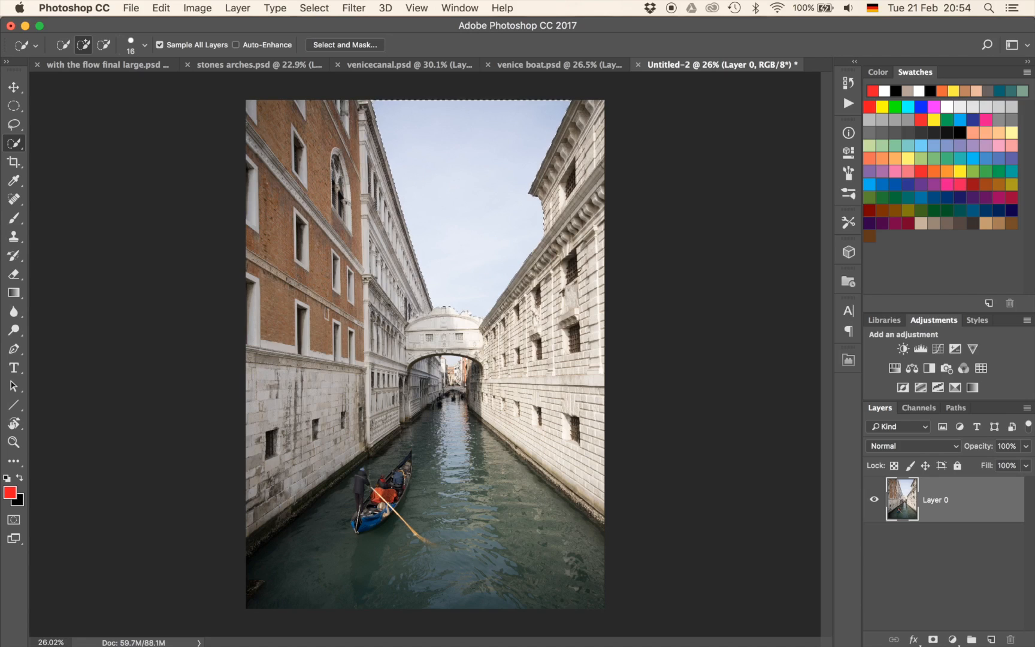
Darken the selected sky with a Curves adjustment layer, pulling the curve down to input 171, output 68.
{"action": "left_click", "coordinate": [938, 352]}
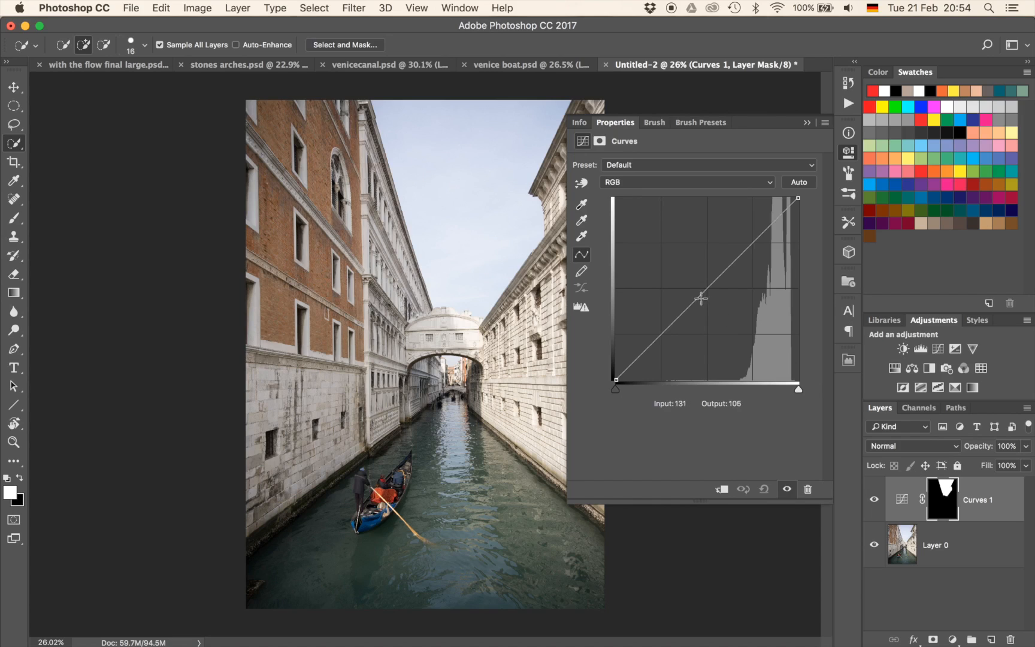
{"action": "left_click_drag", "start_coordinate": [697, 298], "coordinate": [739, 331]}
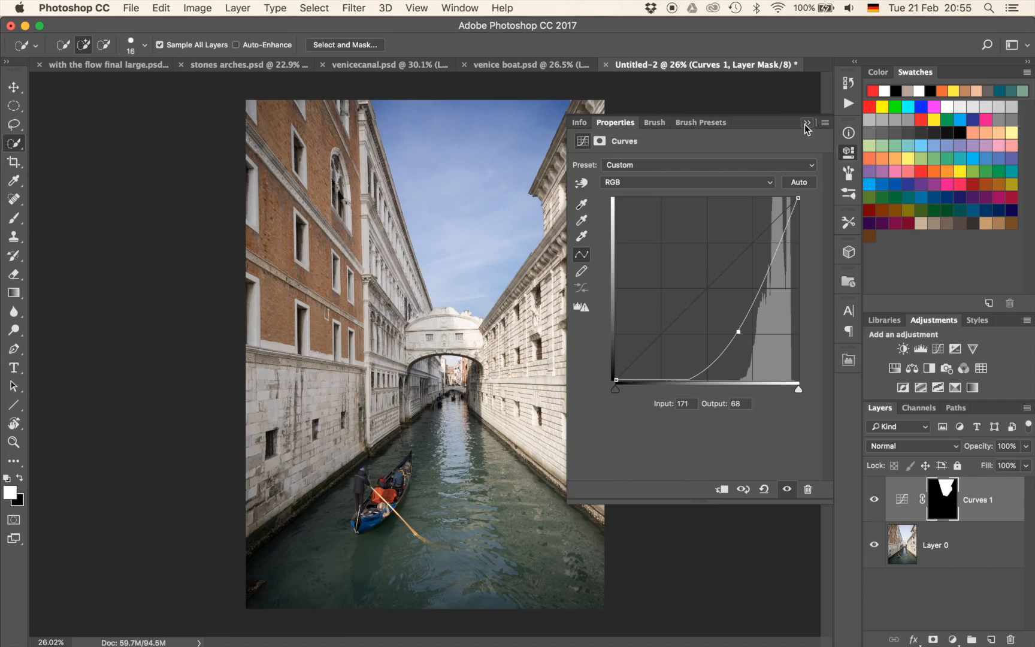
{"action": "left_click", "coordinate": [806, 124]}
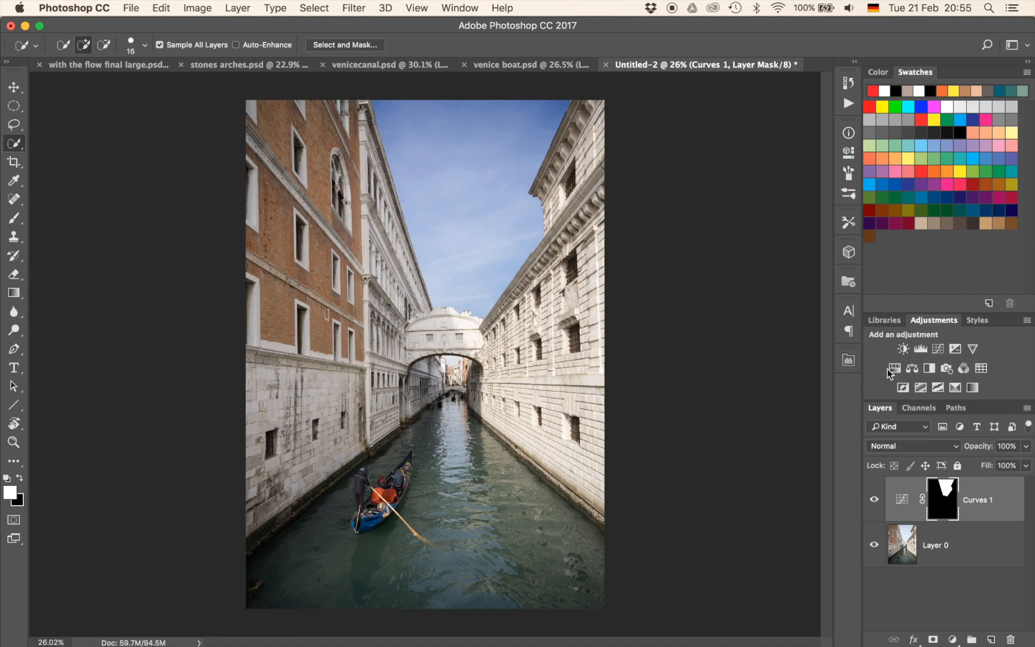
{"action": "left_click", "coordinate": [911, 368]}
{"action": "left_click", "coordinate": [808, 123]}
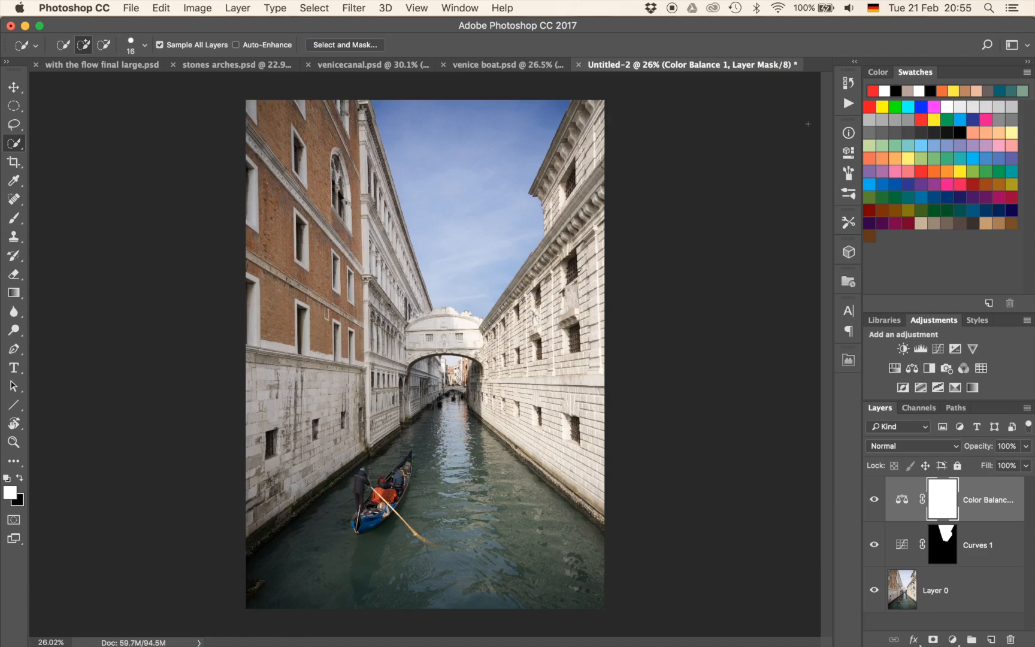
{"action": "key", "text": "BackSpace"}
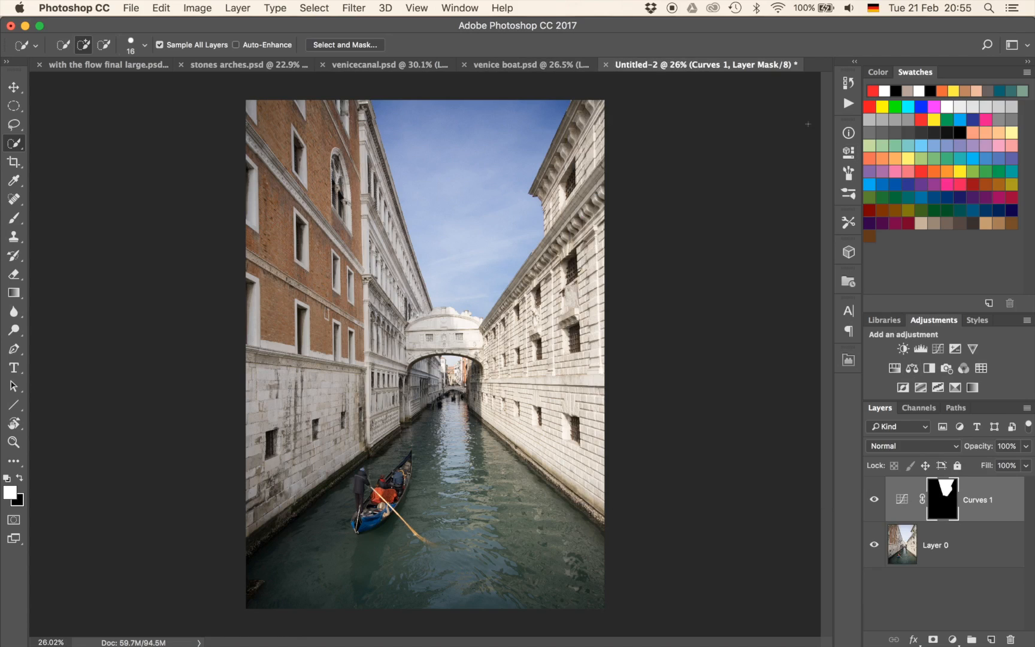
Add a second Curves adjustment layer that brightens the whole photo, with a curve point at input 123, output 155.
{"action": "left_click", "coordinate": [938, 348]}
{"action": "left_click", "coordinate": [711, 274]}
{"action": "left_click_drag", "start_coordinate": [713, 275], "coordinate": [705, 269]}
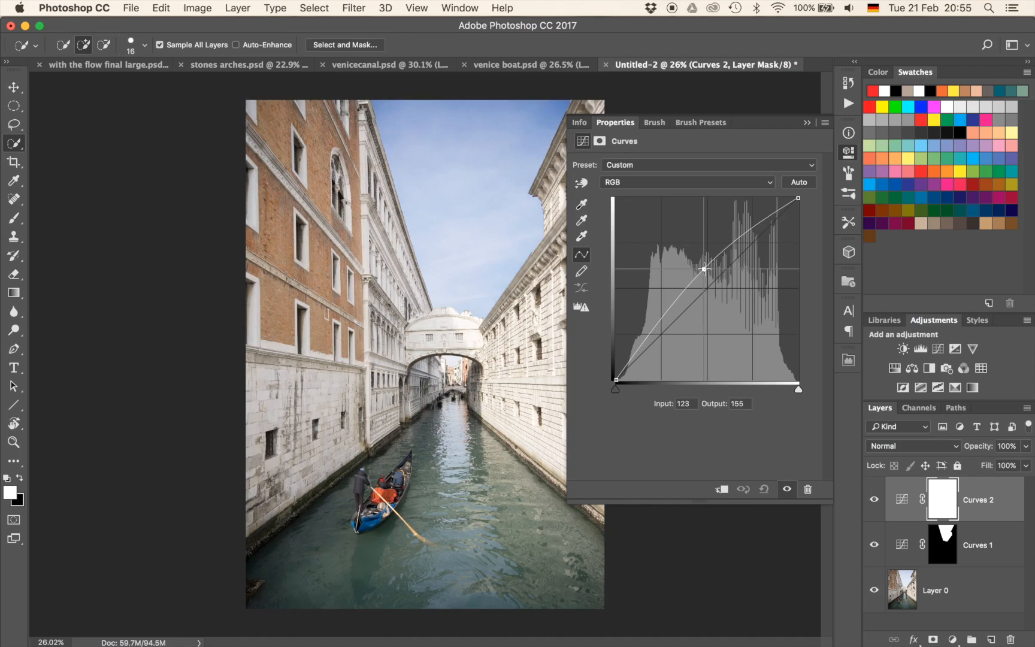
{"action": "left_click", "coordinate": [807, 123]}
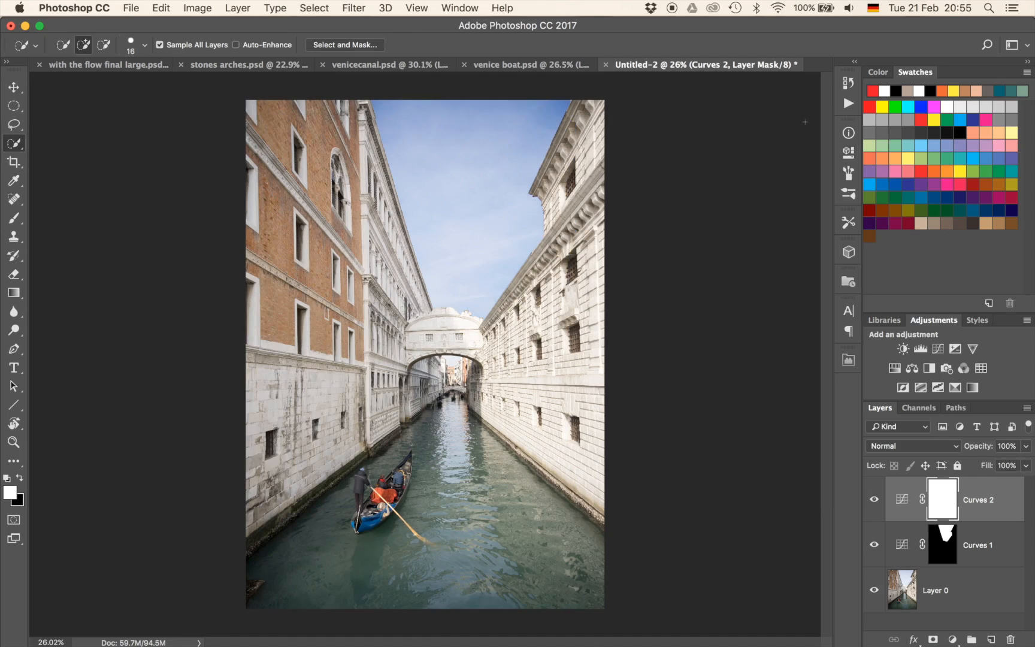
Invert the Curves 2 mask and paint the canal water back in with a soft white 832 px brush at 20% opacity.
{"action": "key", "text": "super+i"}
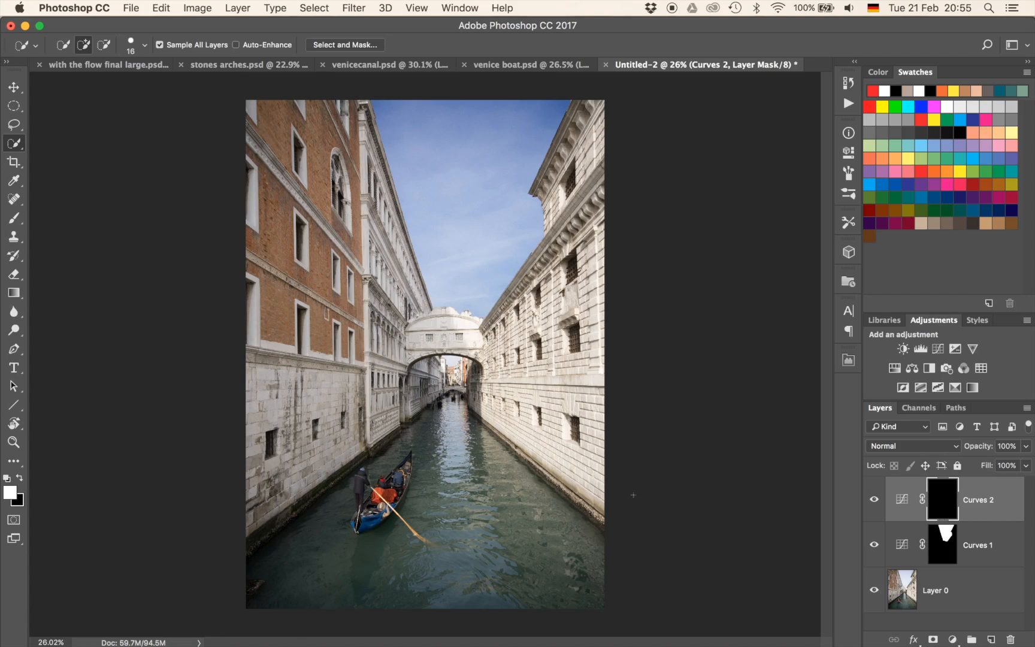
{"action": "key", "text": "b"}
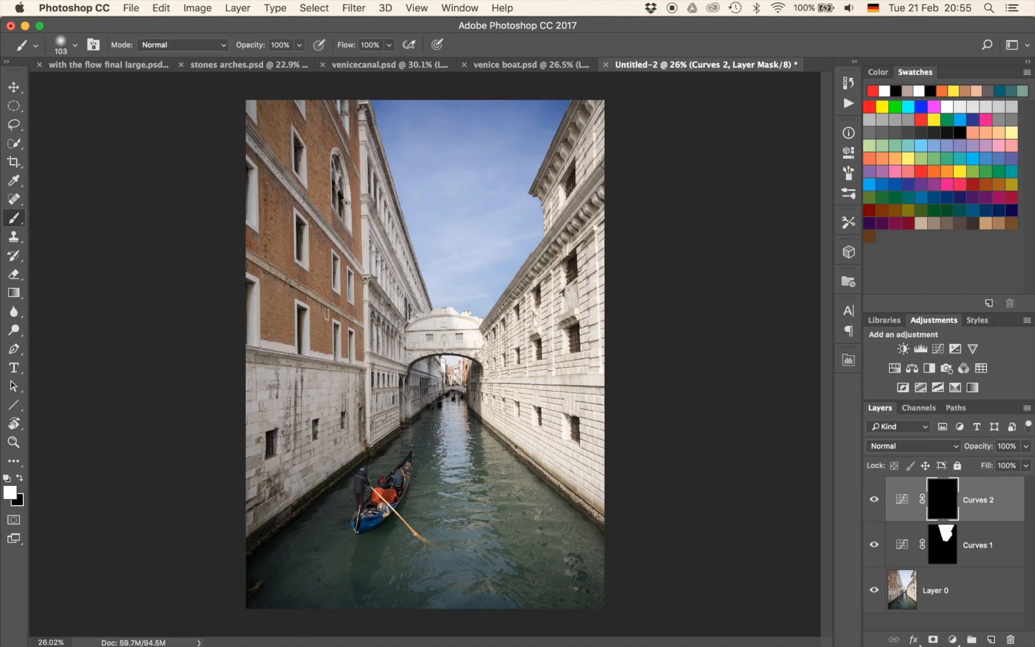
{"action": "mouse_move", "coordinate": [411, 515]}
{"action": "left_mouse_down"}
{"action": "mouse_move", "coordinate": [516, 528]}
{"action": "mouse_move", "coordinate": [510, 502]}
{"action": "mouse_move", "coordinate": [468, 512]}
{"action": "left_mouse_up"}
{"action": "mouse_move", "coordinate": [559, 558]}
{"action": "left_mouse_down"}
{"action": "mouse_move", "coordinate": [472, 464]}
{"action": "mouse_move", "coordinate": [468, 443]}
{"action": "left_mouse_up"}
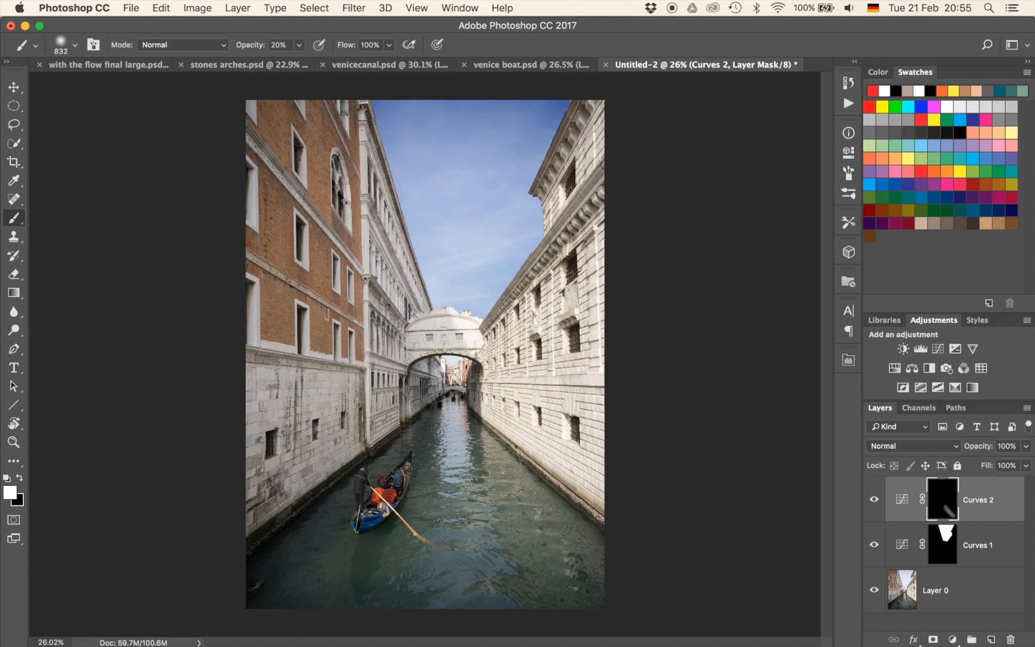
{"action": "mouse_move", "coordinate": [501, 580]}
{"action": "left_mouse_down"}
{"action": "mouse_move", "coordinate": [306, 597]}
{"action": "mouse_move", "coordinate": [406, 583]}
{"action": "mouse_move", "coordinate": [451, 590]}
{"action": "mouse_move", "coordinate": [414, 594]}
{"action": "mouse_move", "coordinate": [309, 556]}
{"action": "mouse_move", "coordinate": [264, 601]}
{"action": "mouse_move", "coordinate": [297, 563]}
{"action": "mouse_move", "coordinate": [397, 584]}
{"action": "mouse_move", "coordinate": [525, 571]}
{"action": "left_mouse_up"}
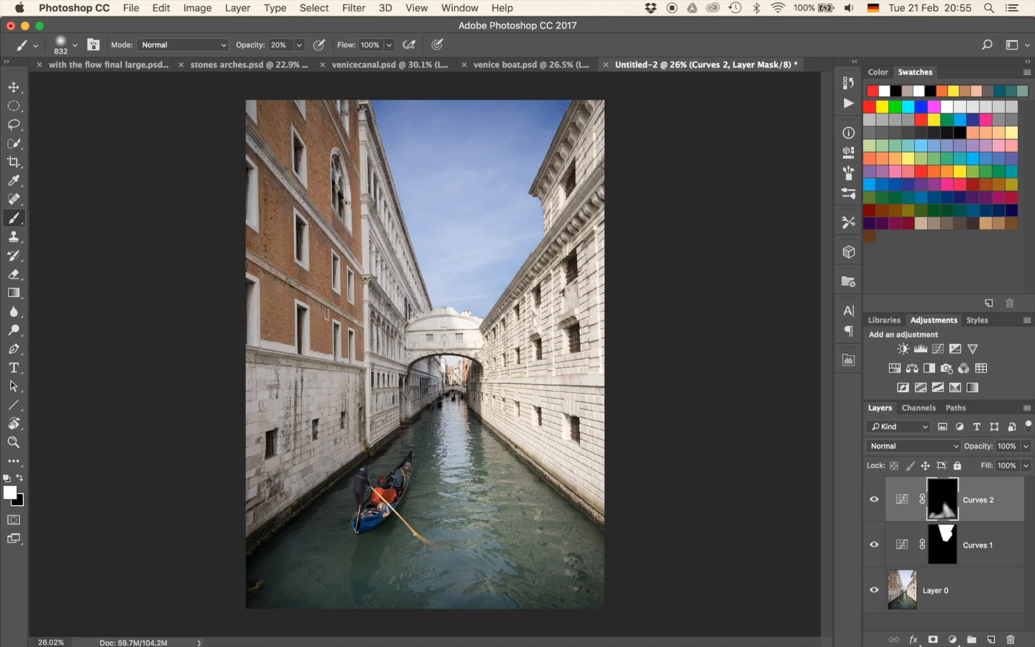
Refine the Curves 2 mask over the water around the gondola with a 223 px brush at 20% opacity, and enlarge the brush to 651 px.
{"action": "scroll", "coordinate": [424, 363], "scroll_direction": "up", "scroll_amount": 10}
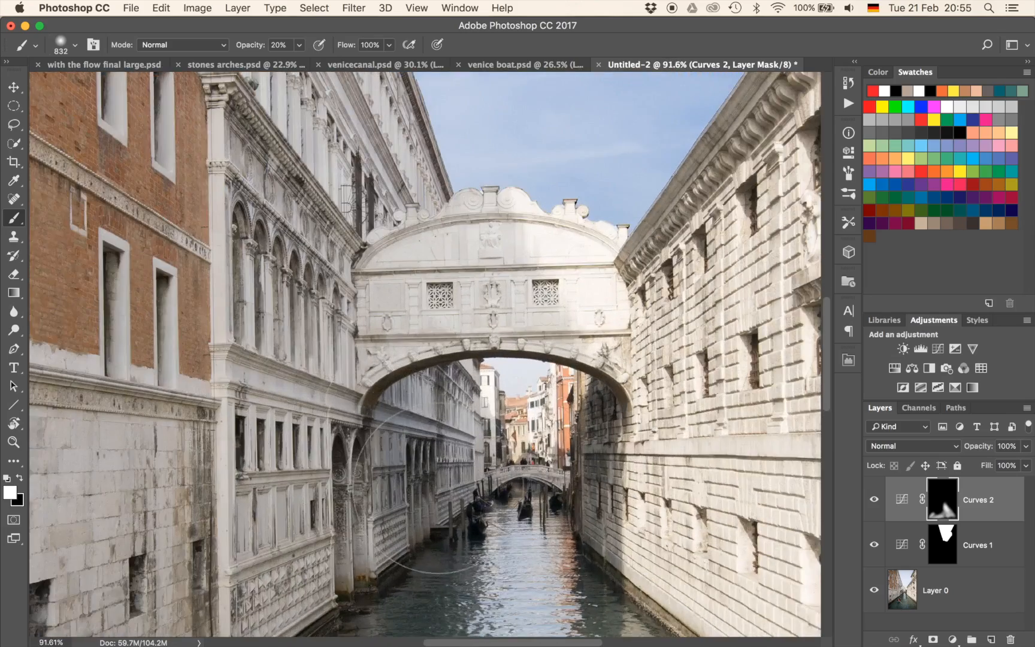
{"action": "scroll", "coordinate": [443, 459], "scroll_direction": "up", "scroll_amount": 1}
{"action": "scroll", "coordinate": [456, 443], "scroll_direction": "down", "scroll_amount": 10}
{"action": "scroll", "coordinate": [479, 420], "scroll_direction": "left", "scroll_amount": 4}
{"action": "left_click_drag", "start_coordinate": [523, 319], "coordinate": [418, 307]}
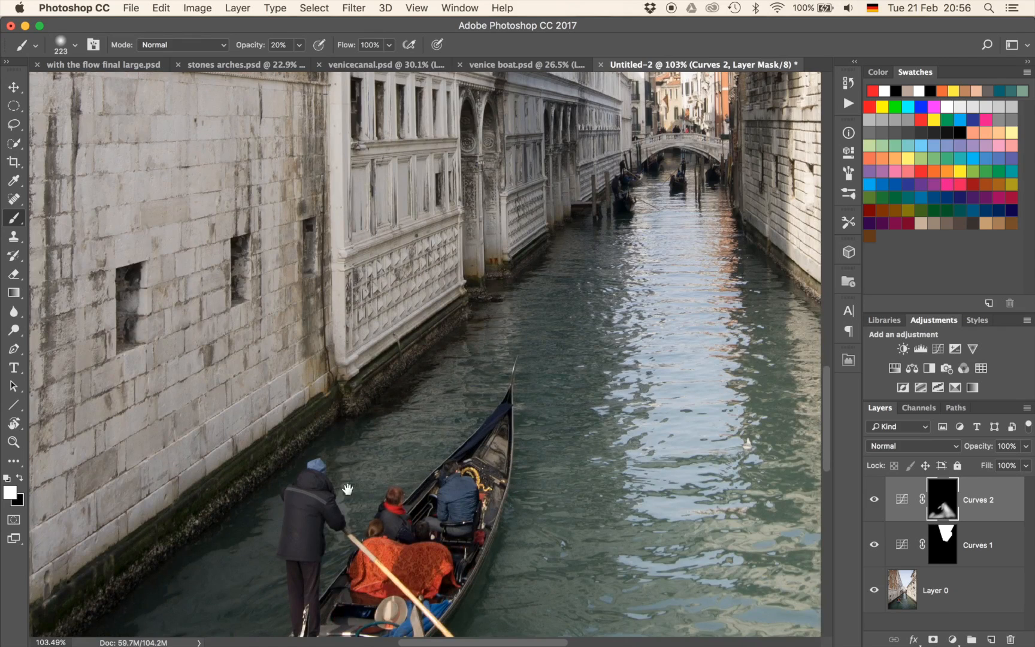
{"action": "left_click_drag", "start_coordinate": [347, 490], "coordinate": [501, 320]}
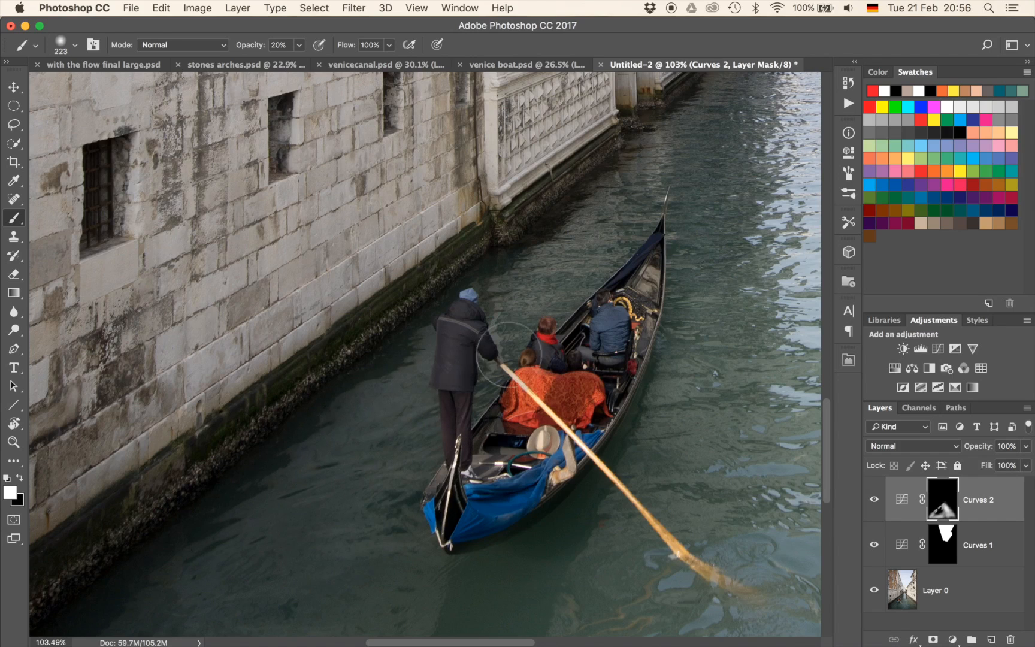
{"action": "left_click_drag", "start_coordinate": [407, 435], "coordinate": [495, 245]}
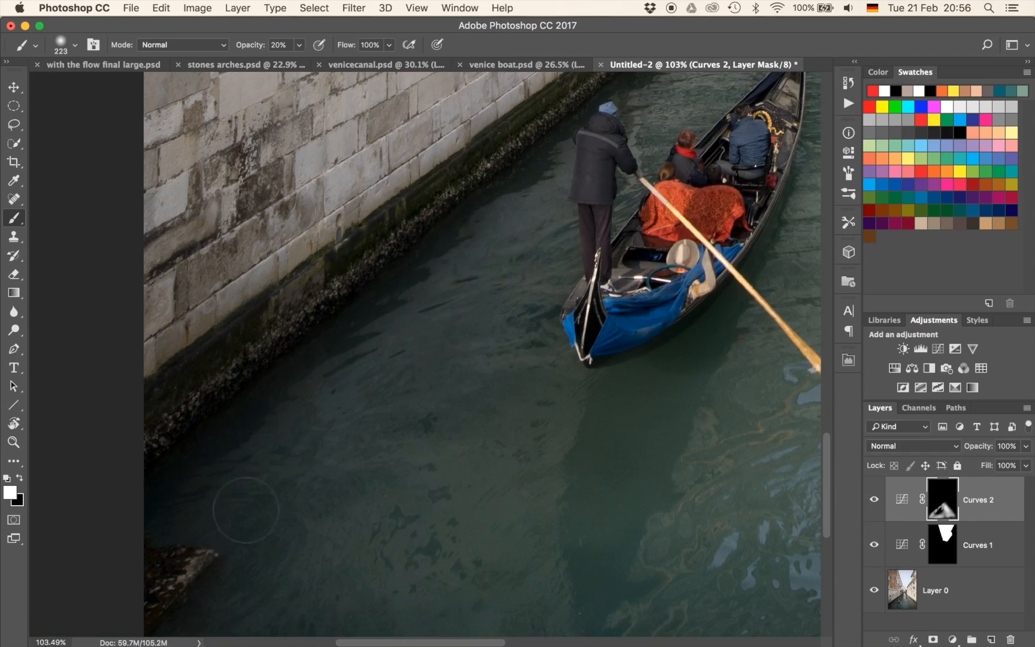
{"action": "scroll", "coordinate": [535, 446], "scroll_direction": "down", "scroll_amount": 3}
{"action": "scroll", "coordinate": [535, 450], "scroll_direction": "down", "scroll_amount": 4}
{"action": "left_click_drag", "start_coordinate": [506, 514], "coordinate": [538, 514], "text": "ctrl+alt"}
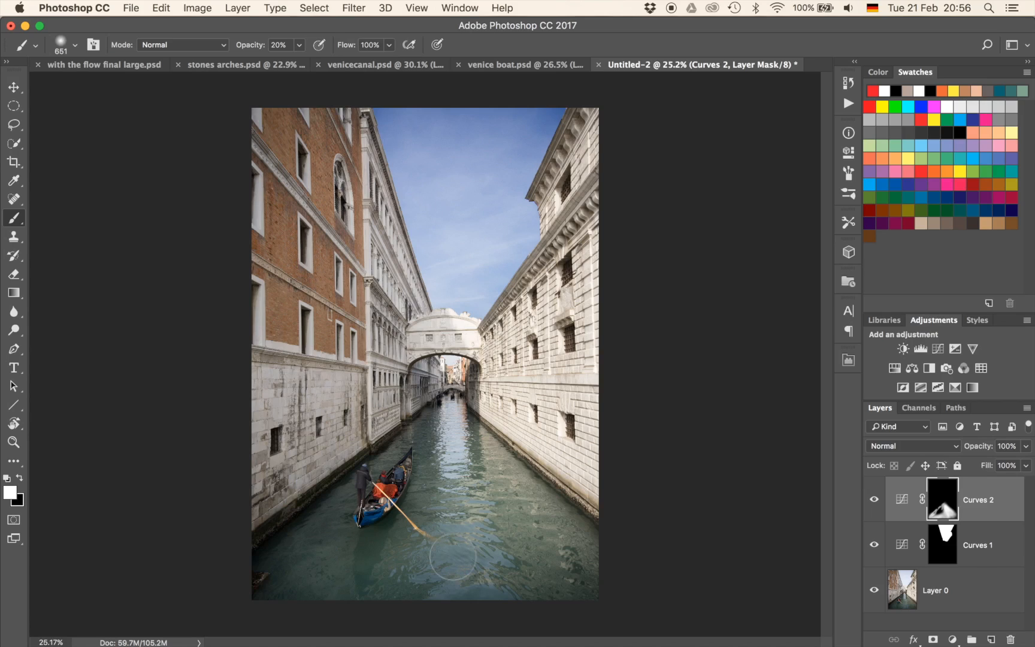
Add a Hue/Saturation adjustment layer with saturation +56 and hue -10.
{"action": "left_click", "coordinate": [895, 368]}
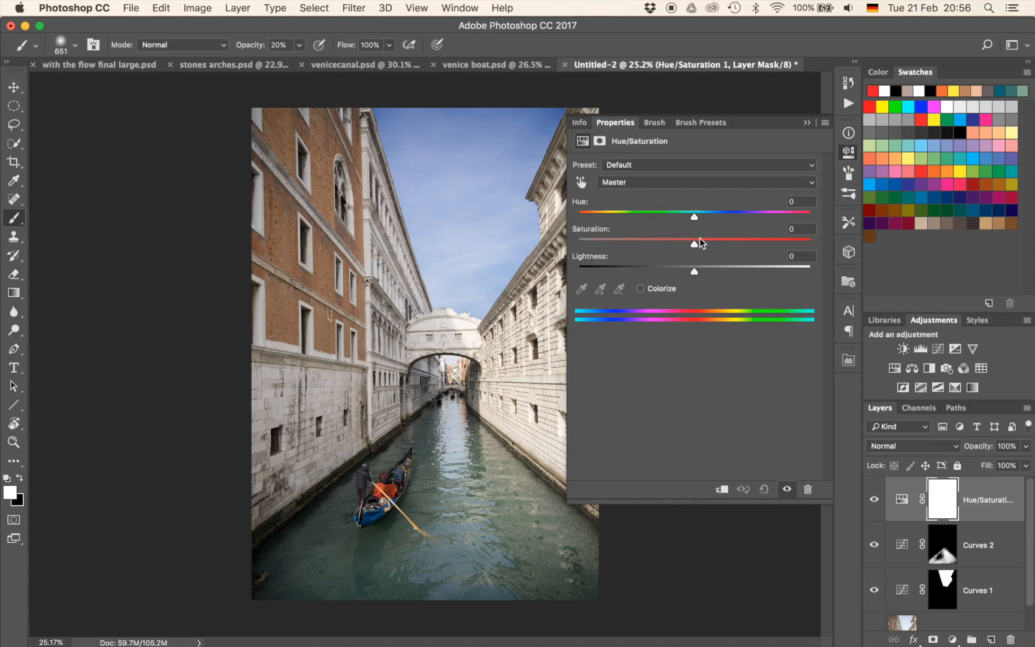
{"action": "left_click_drag", "start_coordinate": [695, 243], "coordinate": [754, 245]}
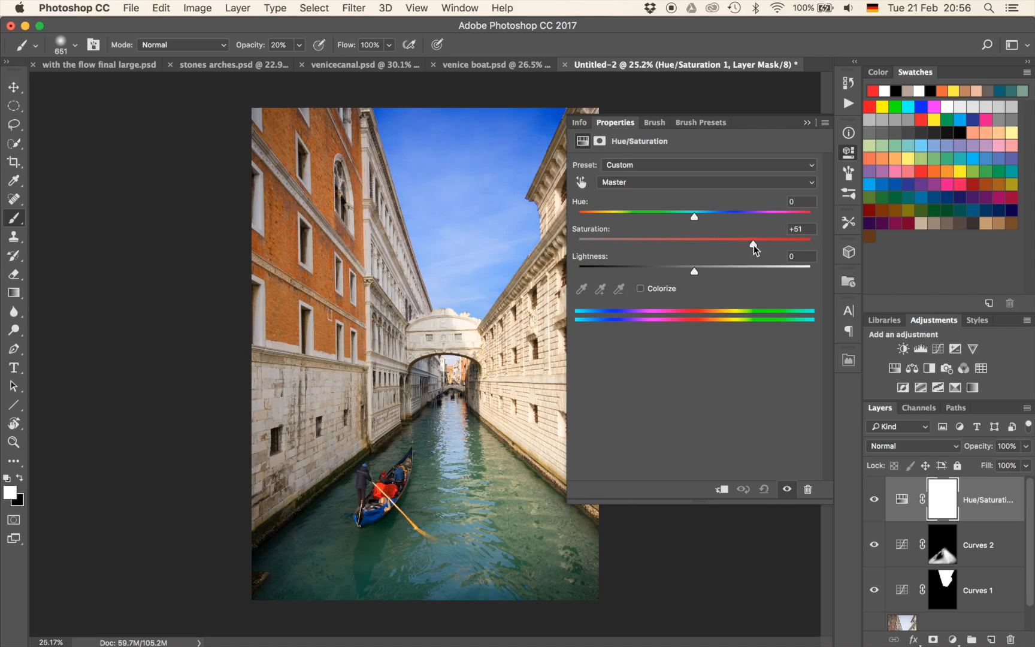
{"action": "left_click_drag", "start_coordinate": [755, 245], "coordinate": [760, 246]}
{"action": "left_click_drag", "start_coordinate": [696, 217], "coordinate": [686, 220]}
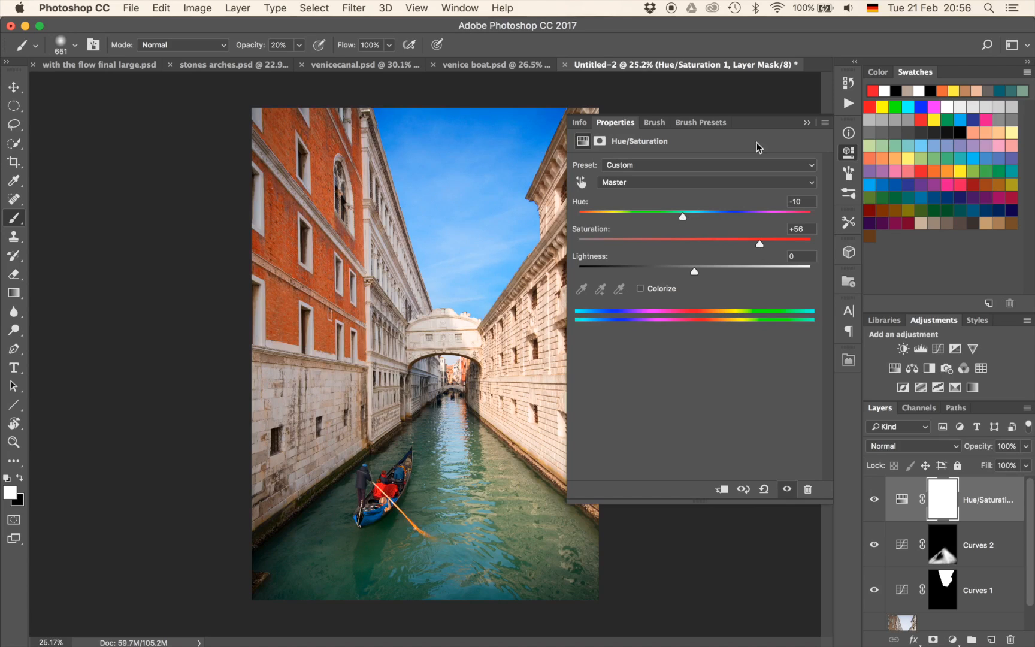
{"action": "left_click", "coordinate": [807, 122]}
Invert the Hue/Saturation mask and paint the effect onto the brick building in white at 20% opacity.
{"action": "key", "text": "super+i"}
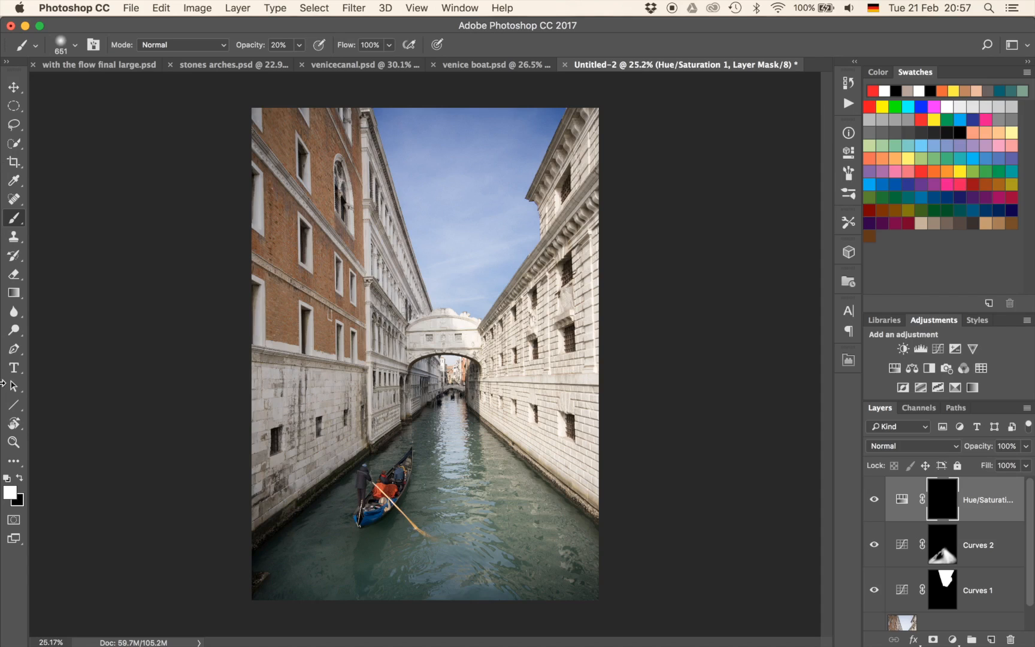
{"action": "mouse_move", "coordinate": [235, 217]}
{"action": "left_mouse_down"}
{"action": "mouse_move", "coordinate": [292, 201]}
{"action": "mouse_move", "coordinate": [253, 196]}
{"action": "mouse_move", "coordinate": [264, 216]}
{"action": "mouse_move", "coordinate": [289, 226]}
{"action": "mouse_move", "coordinate": [310, 292]}
{"action": "mouse_move", "coordinate": [293, 325]}
{"action": "mouse_move", "coordinate": [269, 333]}
{"action": "left_mouse_up"}
{"action": "mouse_move", "coordinate": [320, 291]}
{"action": "left_mouse_down"}
{"action": "mouse_move", "coordinate": [338, 142]}
{"action": "mouse_move", "coordinate": [239, 153]}
{"action": "mouse_move", "coordinate": [342, 123]}
{"action": "mouse_move", "coordinate": [240, 139]}
{"action": "left_mouse_up"}
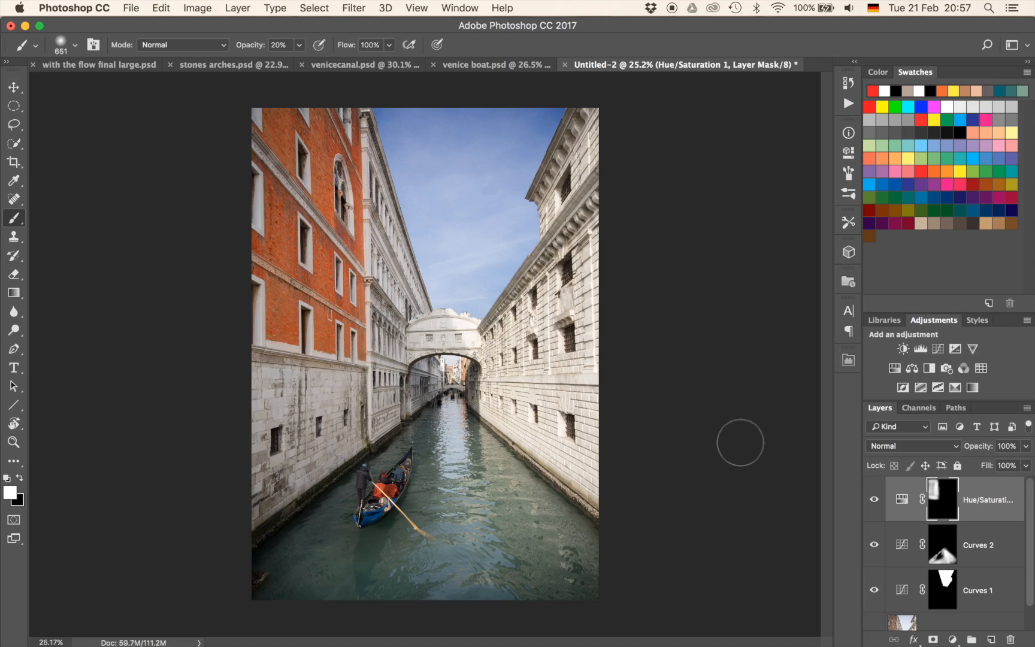
Add a second Hue/Saturation adjustment layer with saturation about +52 and a slight positive hue shift.
{"action": "left_click", "coordinate": [894, 368]}
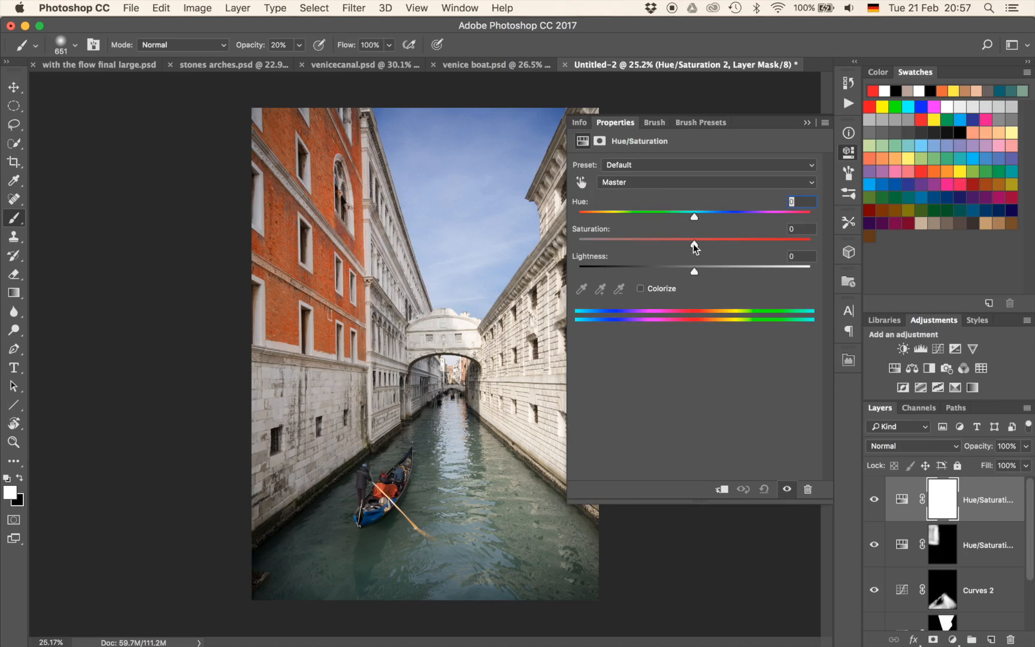
{"action": "left_click_drag", "start_coordinate": [693, 243], "coordinate": [755, 245]}
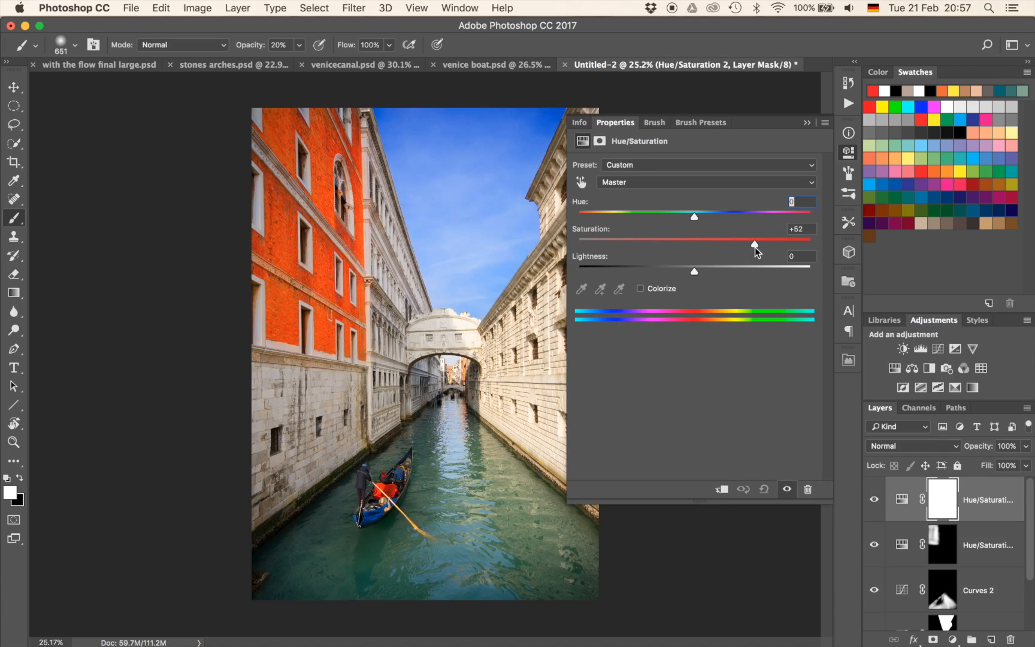
{"action": "left_click_drag", "start_coordinate": [759, 249], "coordinate": [753, 250]}
{"action": "mouse_move", "coordinate": [694, 219]}
{"action": "left_mouse_down"}
{"action": "mouse_move", "coordinate": [702, 220]}
{"action": "mouse_move", "coordinate": [675, 220]}
{"action": "mouse_move", "coordinate": [700, 224]}
{"action": "left_mouse_up"}
{"action": "left_click", "coordinate": [806, 123]}
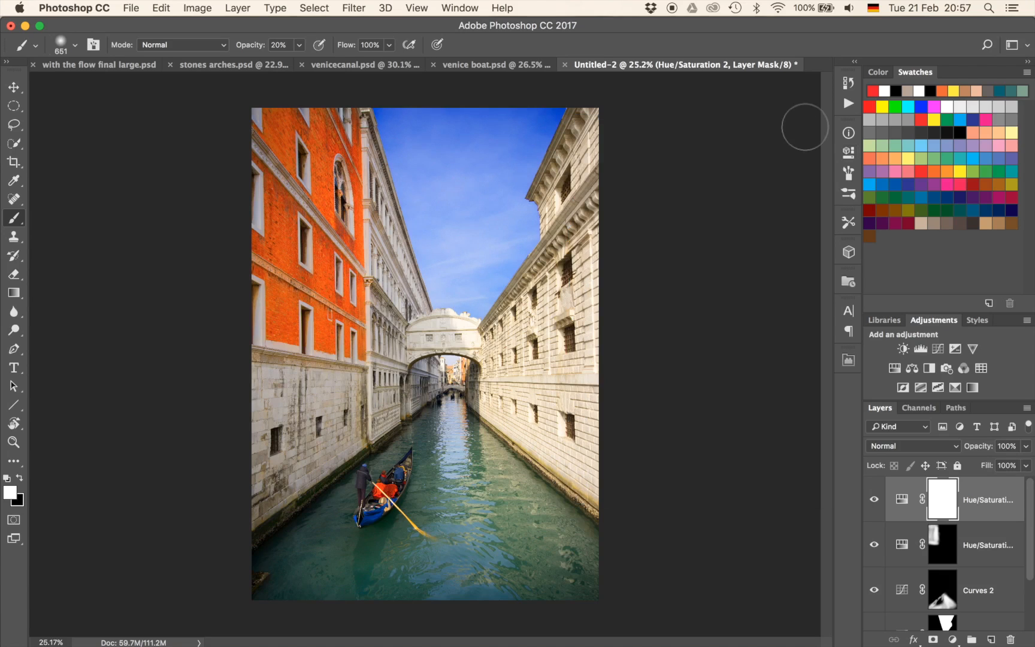
Invert the Hue/Saturation 2 mask and paint the effect onto the canal water with a soft white 651 px brush at 20% opacity.
{"action": "key", "text": "super+i"}
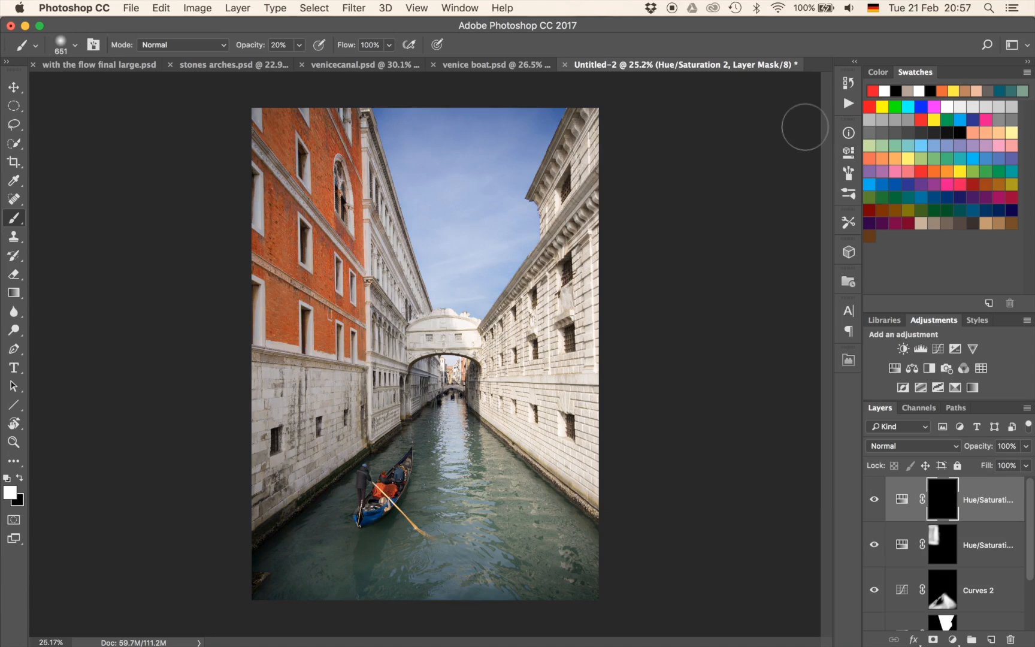
{"action": "left_click_drag", "start_coordinate": [611, 567], "coordinate": [427, 427]}
{"action": "mouse_move", "coordinate": [455, 467]}
{"action": "left_mouse_down"}
{"action": "mouse_move", "coordinate": [396, 562]}
{"action": "mouse_move", "coordinate": [304, 586]}
{"action": "mouse_move", "coordinate": [291, 569]}
{"action": "mouse_move", "coordinate": [287, 547]}
{"action": "mouse_move", "coordinate": [307, 512]}
{"action": "mouse_move", "coordinate": [352, 544]}
{"action": "left_mouse_up"}
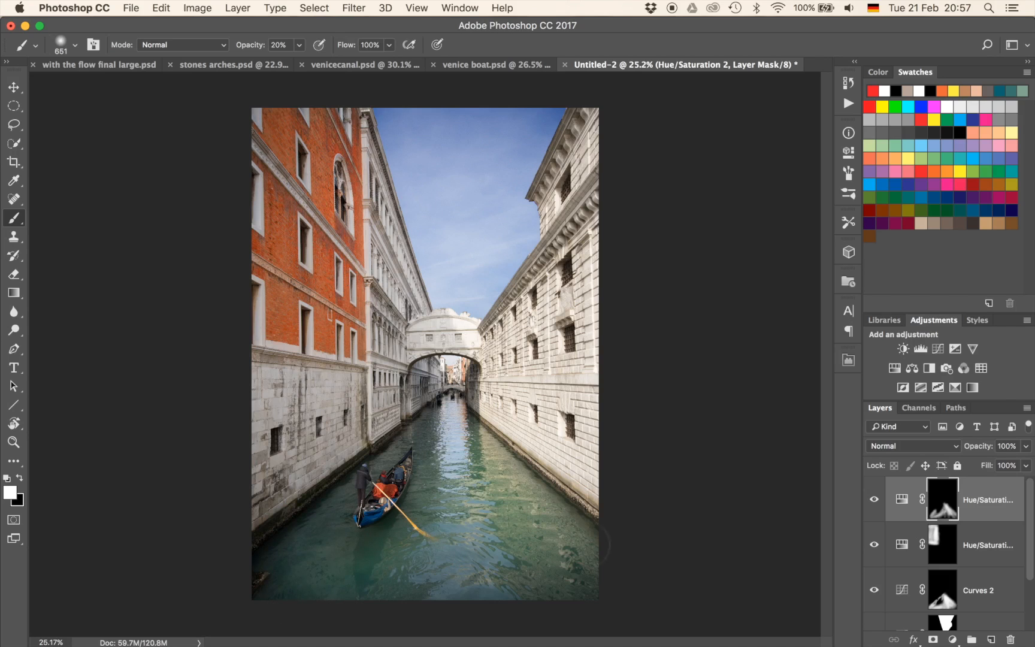
Refine the Hue/Saturation 2 mask over the water around the gondola and along the walls with 242 px and 711 px white brushes.
{"action": "scroll", "coordinate": [469, 467], "scroll_direction": "up", "scroll_amount": 5}
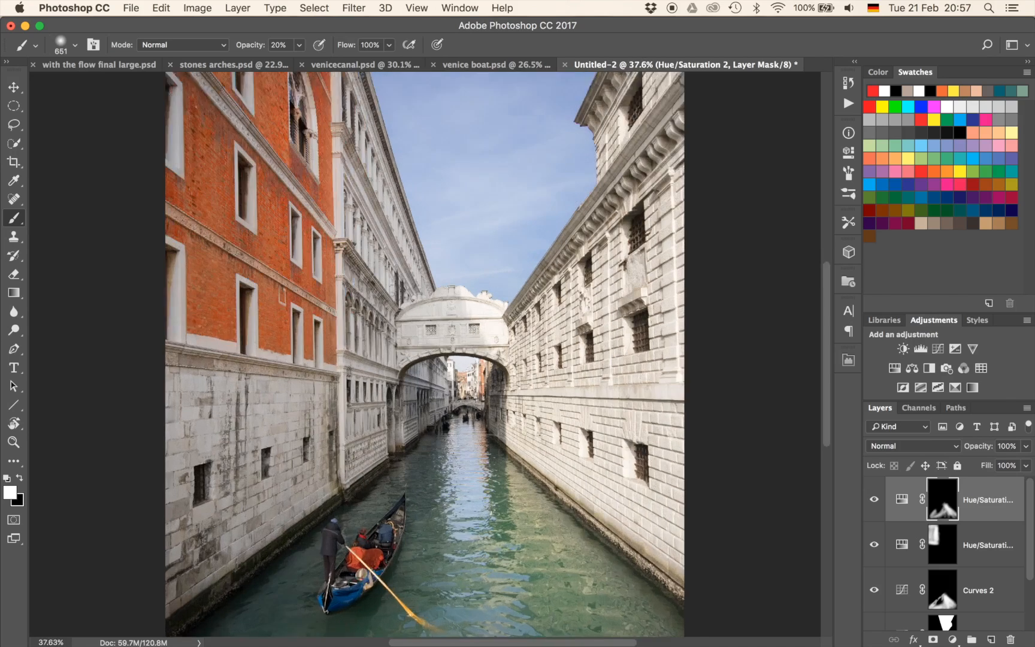
{"action": "scroll", "coordinate": [468, 467], "scroll_direction": "up", "scroll_amount": 4}
{"action": "scroll", "coordinate": [515, 420], "scroll_direction": "down", "scroll_amount": 3}
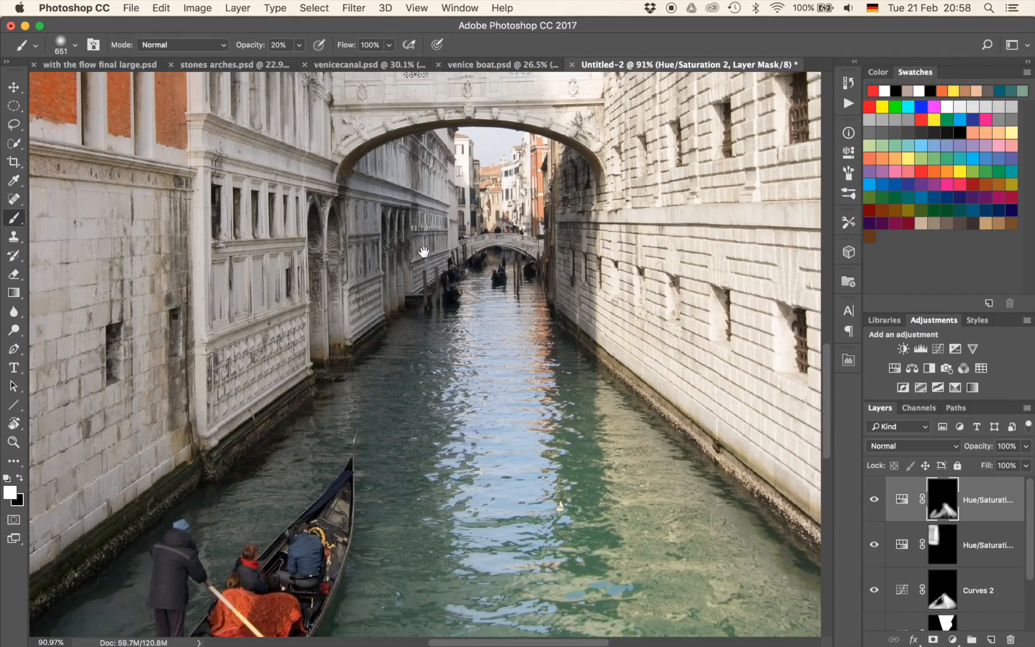
{"action": "mouse_move", "coordinate": [532, 386]}
{"action": "left_mouse_down", "text": "ctrl+alt"}
{"action": "mouse_move", "coordinate": [335, 400]}
{"action": "mouse_move", "coordinate": [410, 388]}
{"action": "mouse_move", "coordinate": [414, 375]}
{"action": "left_mouse_up", "text": "ctrl+alt"}
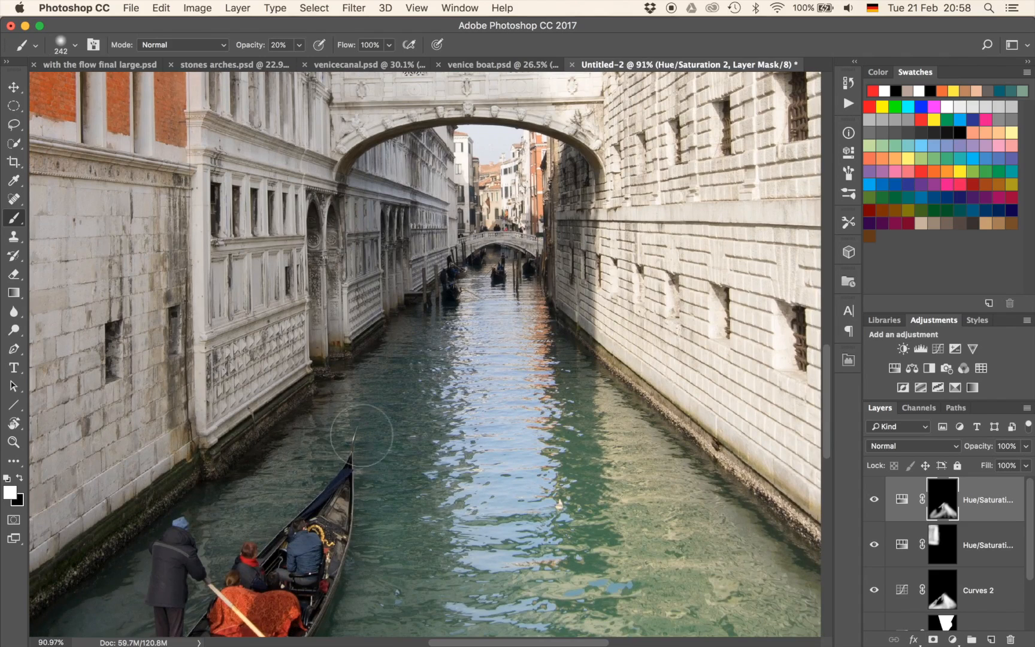
{"action": "left_click_drag", "start_coordinate": [284, 491], "coordinate": [482, 239]}
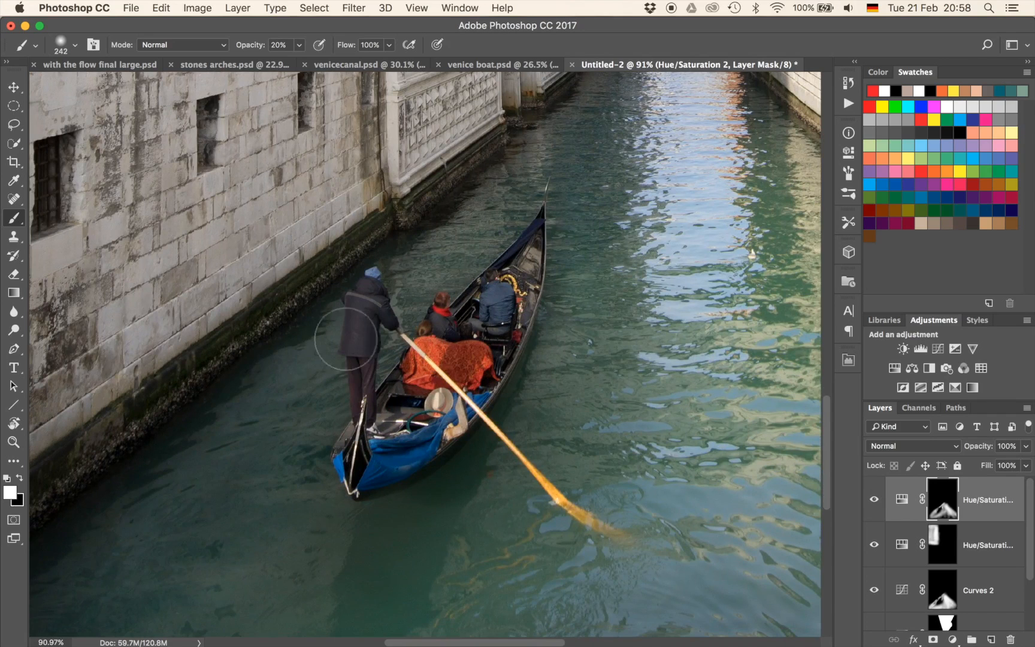
{"action": "left_click_drag", "start_coordinate": [326, 520], "coordinate": [428, 337]}
{"action": "mouse_move", "coordinate": [331, 431]}
{"action": "left_mouse_down"}
{"action": "mouse_move", "coordinate": [485, 410]}
{"action": "mouse_move", "coordinate": [455, 411]}
{"action": "left_mouse_up"}
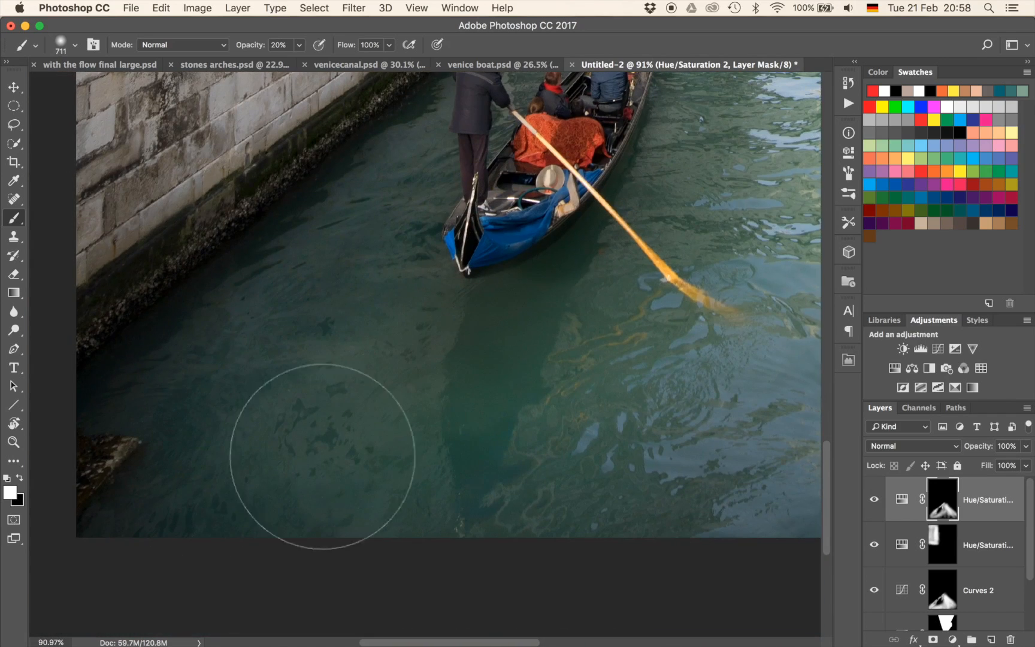
{"action": "key", "text": "super+0"}
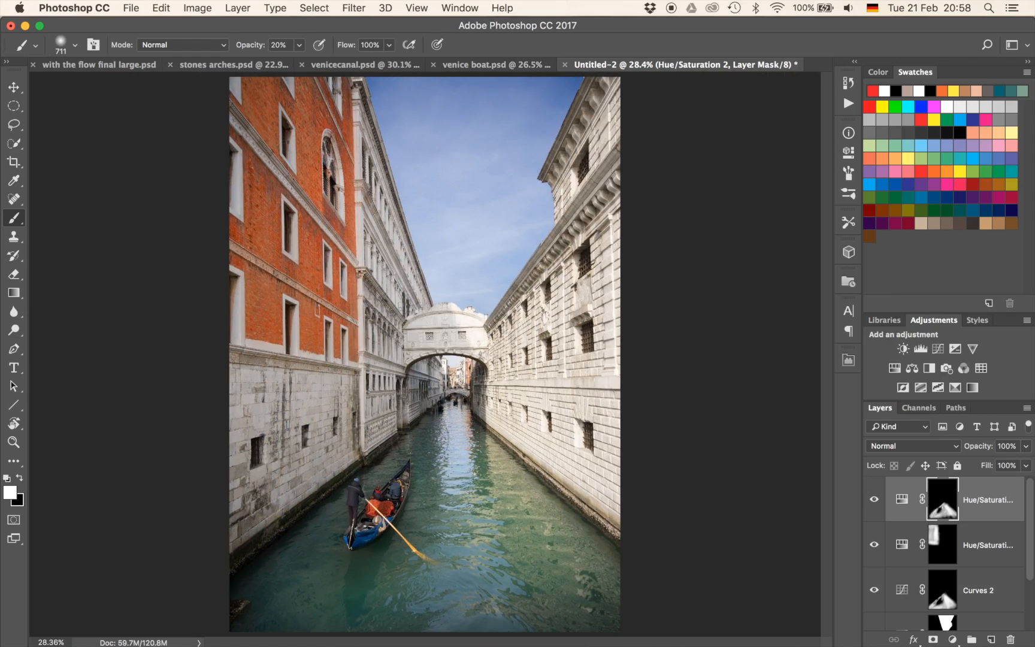
Add a third Curves adjustment layer that darkens the photo, pulling the curve down to input 142, output 92.
{"action": "scroll", "coordinate": [606, 409], "scroll_direction": "down", "scroll_amount": 3}
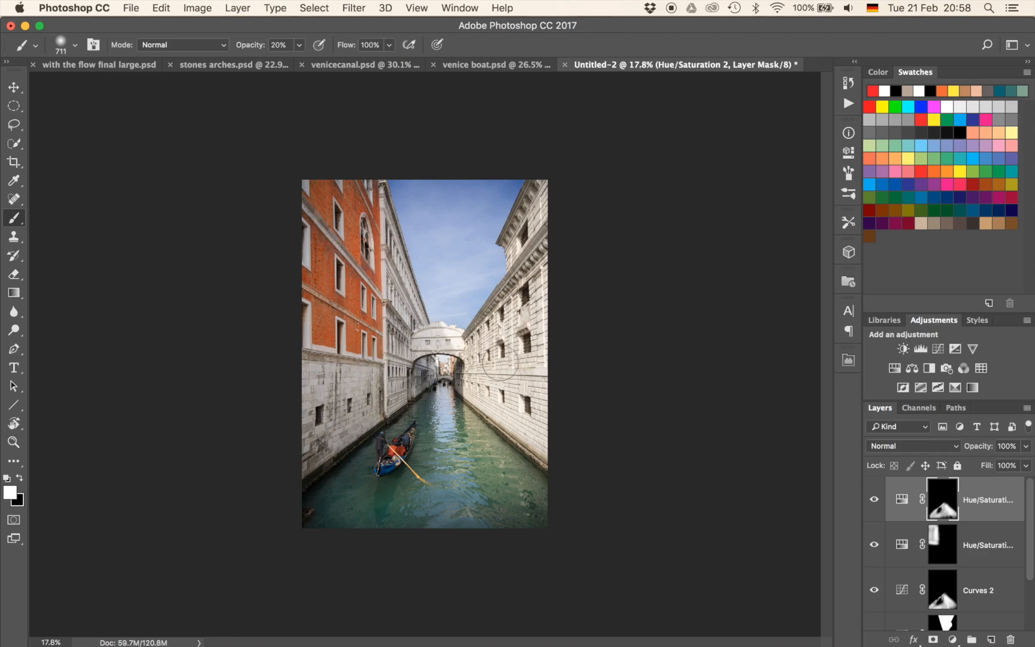
{"action": "scroll", "coordinate": [501, 362], "scroll_direction": "up", "scroll_amount": 5}
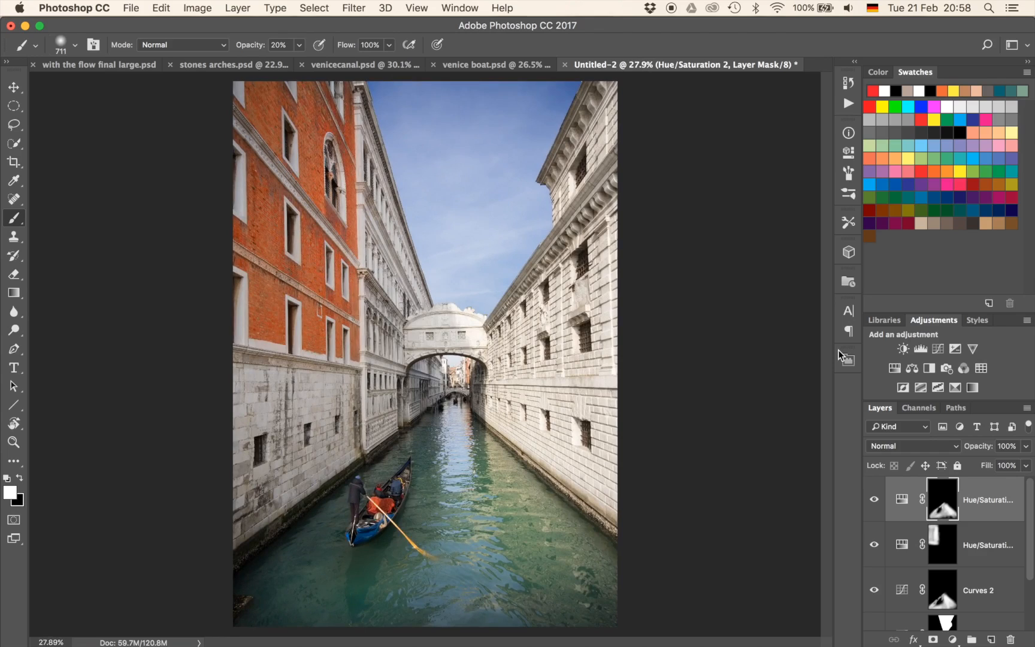
{"action": "left_click", "coordinate": [939, 351]}
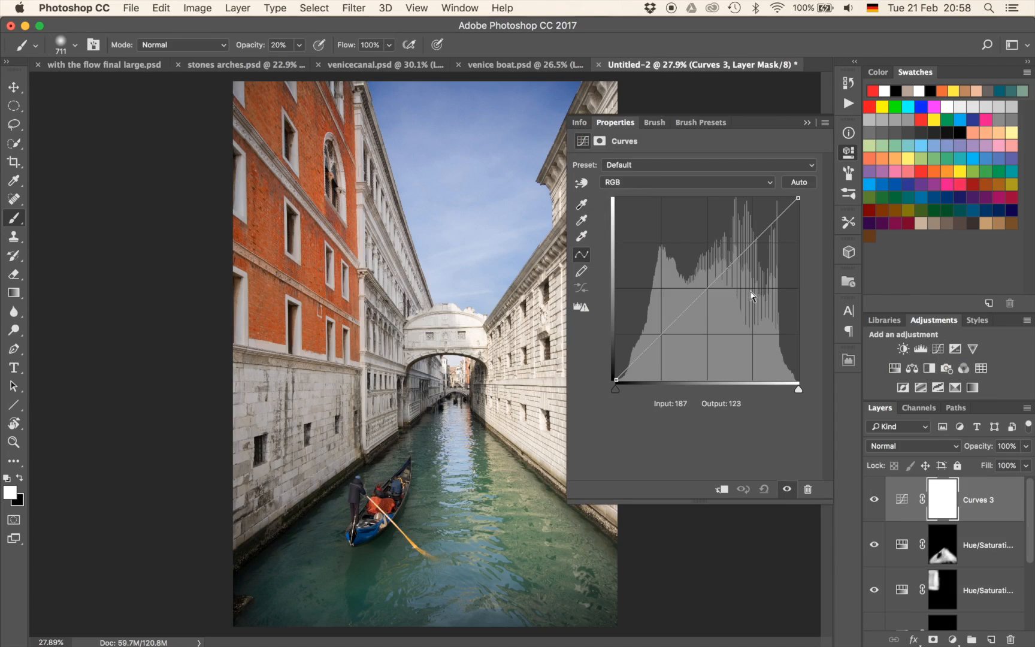
{"action": "left_click_drag", "start_coordinate": [701, 298], "coordinate": [718, 314]}
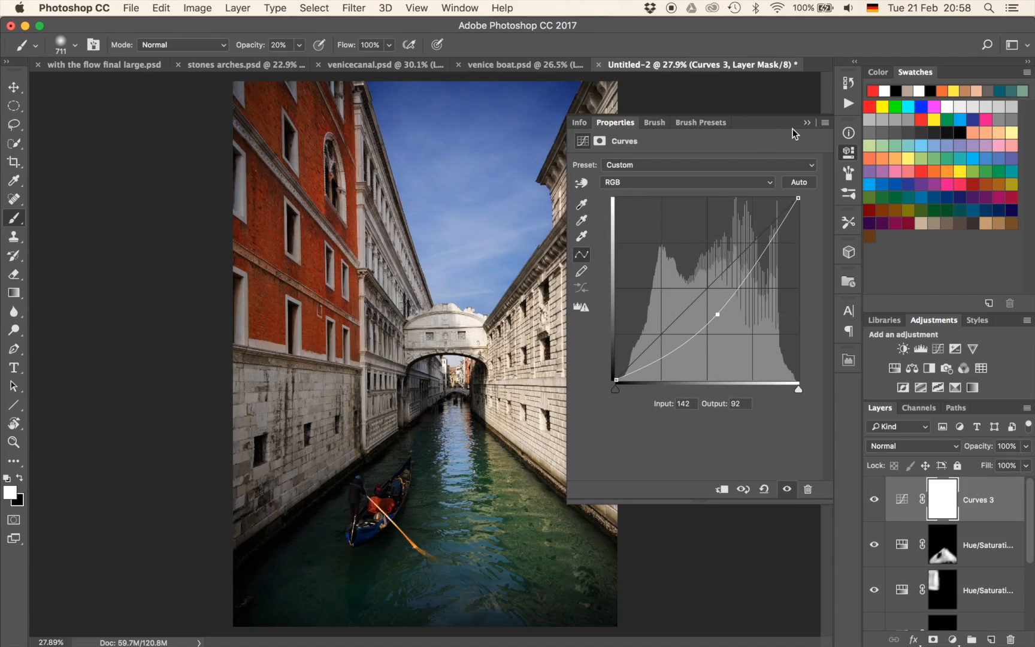
{"action": "left_click", "coordinate": [807, 122]}
Invert the Curves 3 mask and paint the darkening onto the stone building right of the canal with a white 711 px brush at 20% opacity.
{"action": "key", "text": "super+i"}
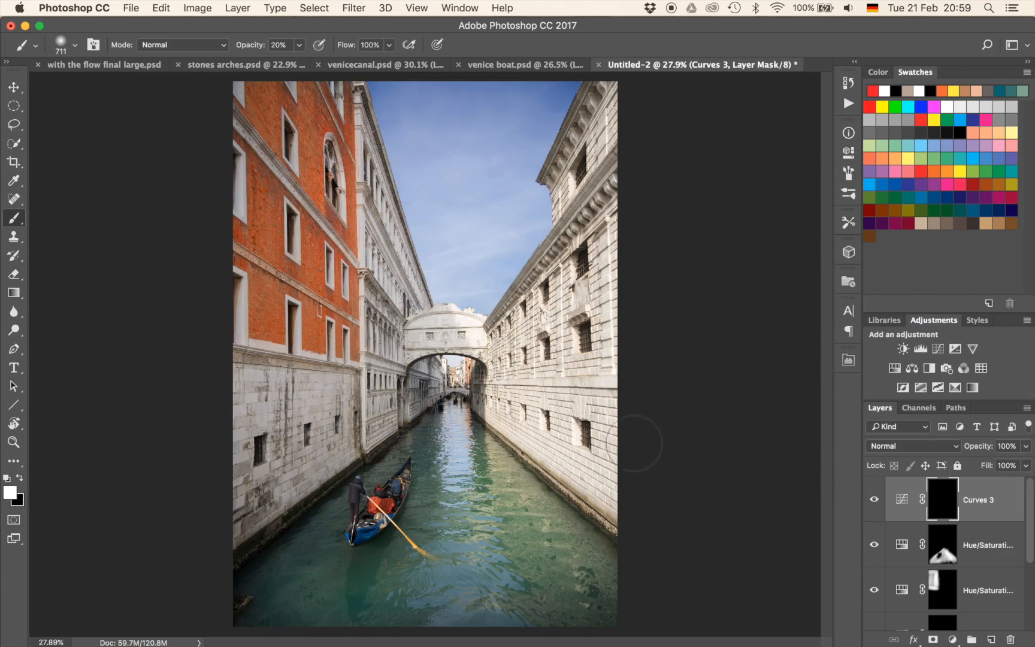
{"action": "mouse_move", "coordinate": [659, 480]}
{"action": "left_mouse_down"}
{"action": "mouse_move", "coordinate": [485, 413]}
{"action": "mouse_move", "coordinate": [584, 270]}
{"action": "mouse_move", "coordinate": [502, 332]}
{"action": "mouse_move", "coordinate": [616, 271]}
{"action": "mouse_move", "coordinate": [561, 394]}
{"action": "mouse_move", "coordinate": [670, 460]}
{"action": "mouse_move", "coordinate": [503, 414]}
{"action": "mouse_move", "coordinate": [652, 480]}
{"action": "mouse_move", "coordinate": [502, 405]}
{"action": "left_mouse_up"}
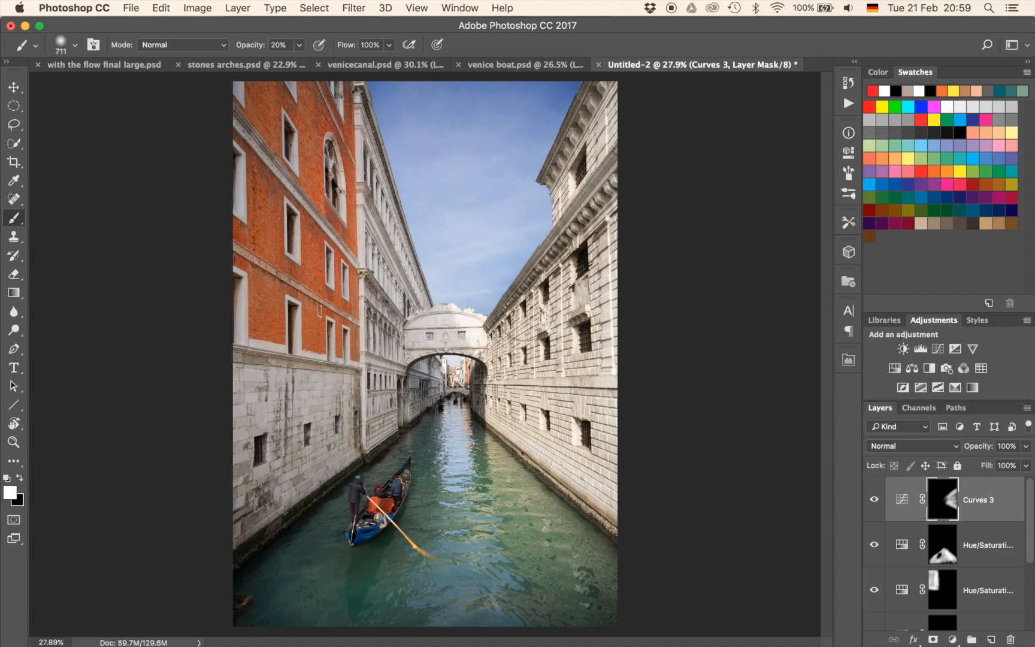
{"action": "scroll", "coordinate": [541, 277], "scroll_direction": "up", "scroll_amount": 5}
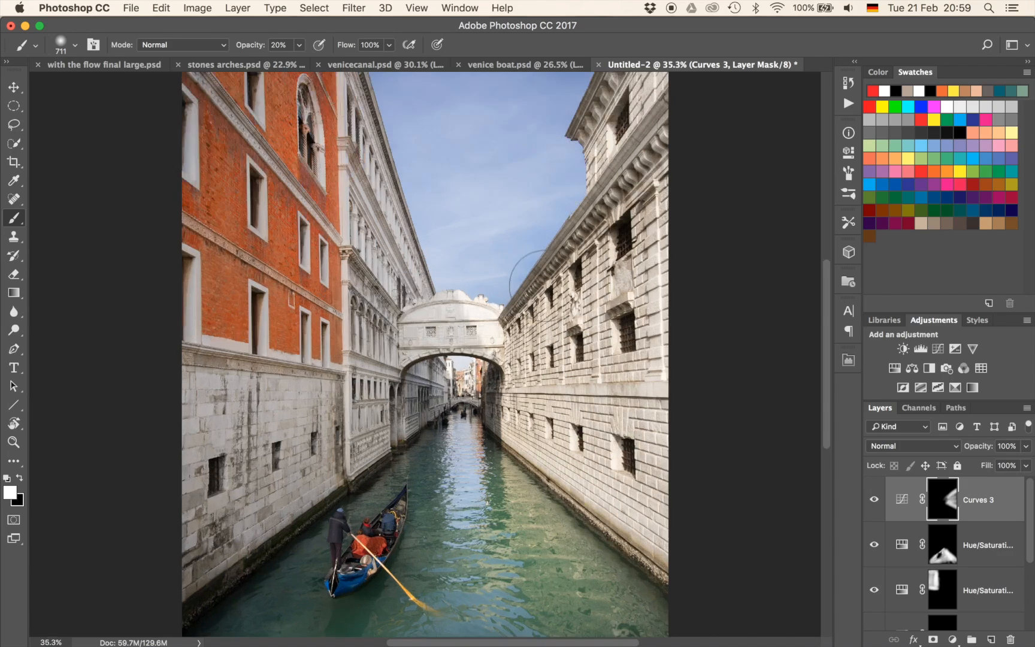
{"action": "mouse_move", "coordinate": [637, 243]}
{"action": "left_mouse_down"}
{"action": "mouse_move", "coordinate": [588, 361]}
{"action": "mouse_move", "coordinate": [612, 411]}
{"action": "left_mouse_up"}
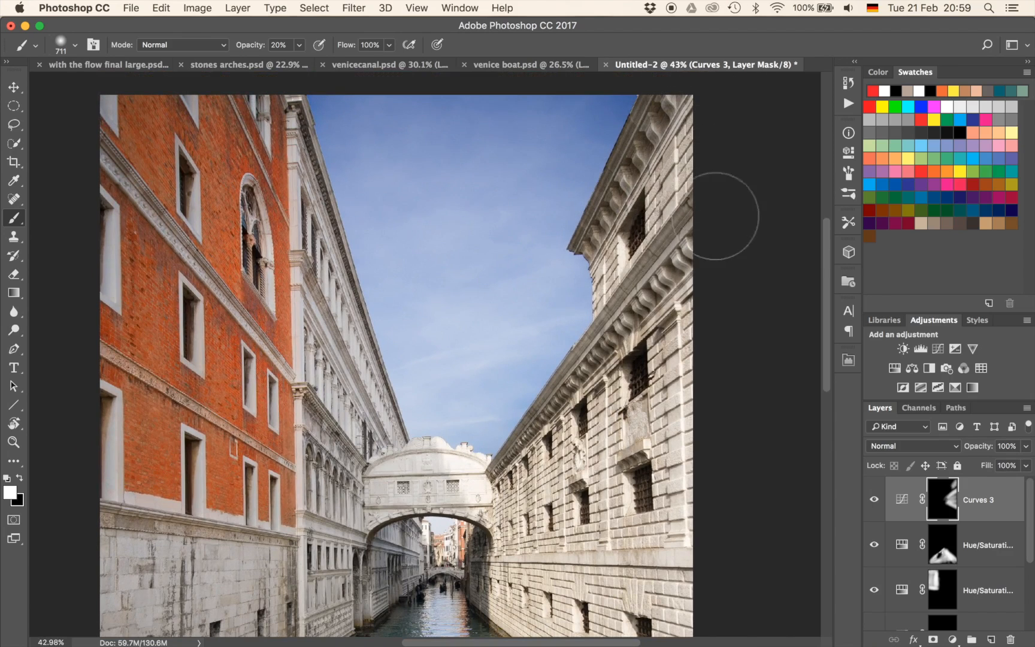
{"action": "mouse_move", "coordinate": [546, 271]}
{"action": "left_mouse_down"}
{"action": "mouse_move", "coordinate": [567, 214]}
{"action": "mouse_move", "coordinate": [549, 65]}
{"action": "left_mouse_up"}
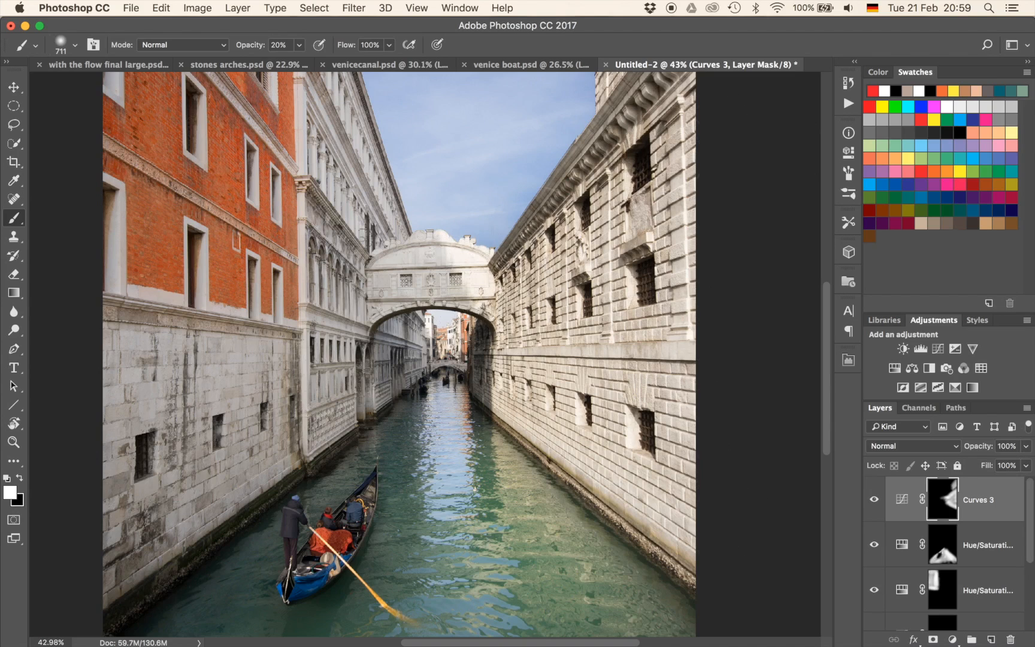
Compare the photo with and without the Curves 3 layer to examine the stone building's darkening.
{"action": "scroll", "coordinate": [650, 365], "scroll_direction": "down", "scroll_amount": 1}
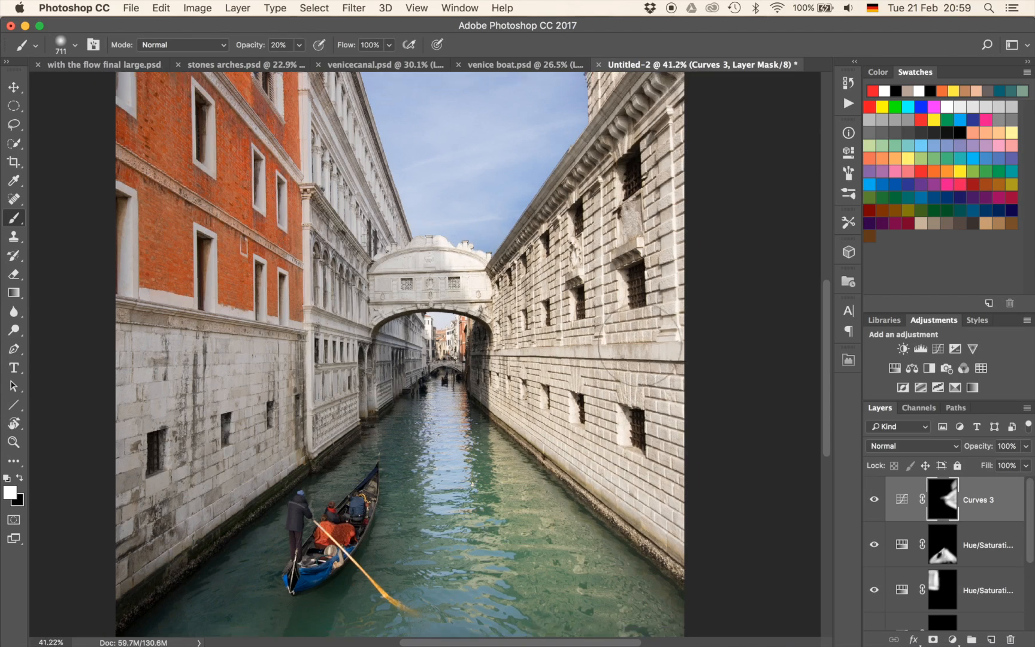
{"action": "scroll", "coordinate": [713, 368], "scroll_direction": "down", "scroll_amount": 5}
{"action": "left_click", "coordinate": [875, 500]}
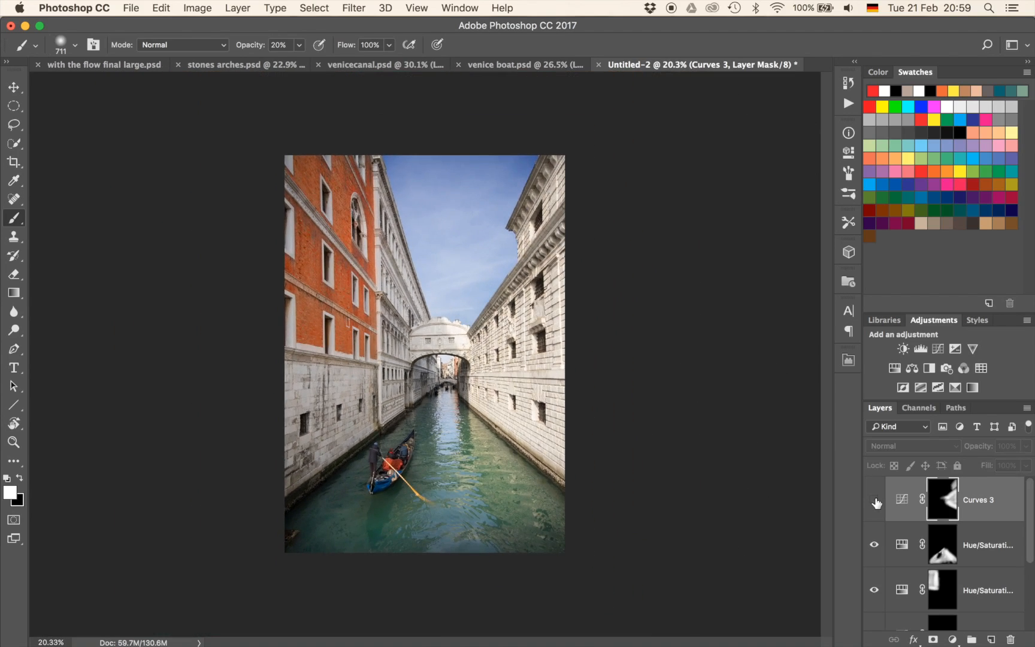
{"action": "left_click", "coordinate": [875, 499]}
{"action": "left_click", "coordinate": [875, 500]}
{"action": "left_click", "coordinate": [874, 500]}
{"action": "left_click", "coordinate": [874, 500]}
{"action": "left_click", "coordinate": [875, 500]}
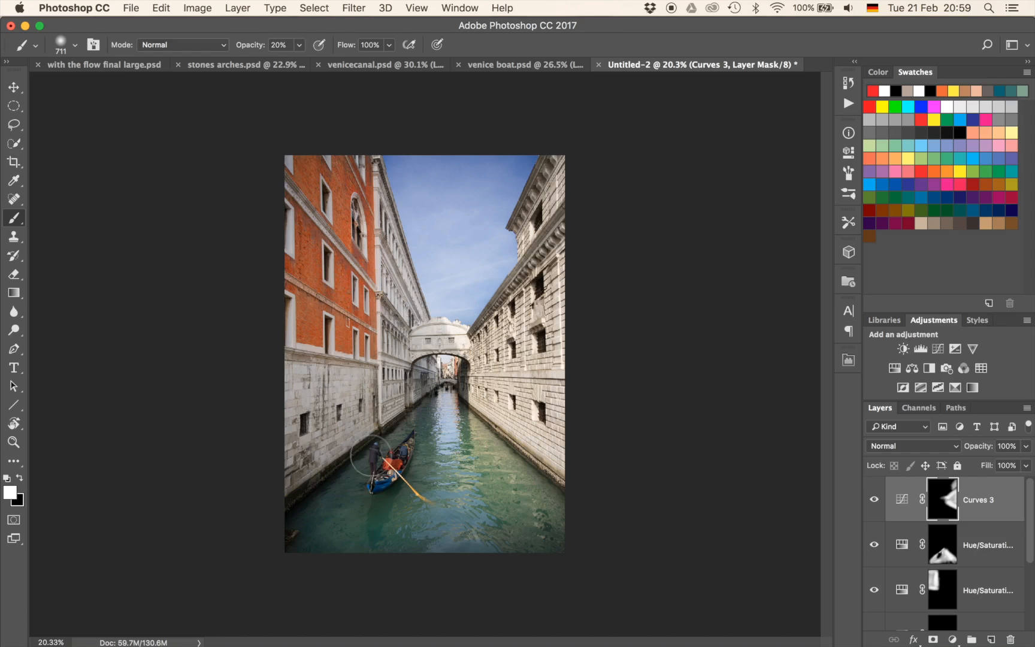
Add a Levels adjustment layer with the midtones at 1.08 and the white input level at 197.
{"action": "left_click", "coordinate": [920, 350]}
{"action": "left_click_drag", "start_coordinate": [703, 266], "coordinate": [685, 266]}
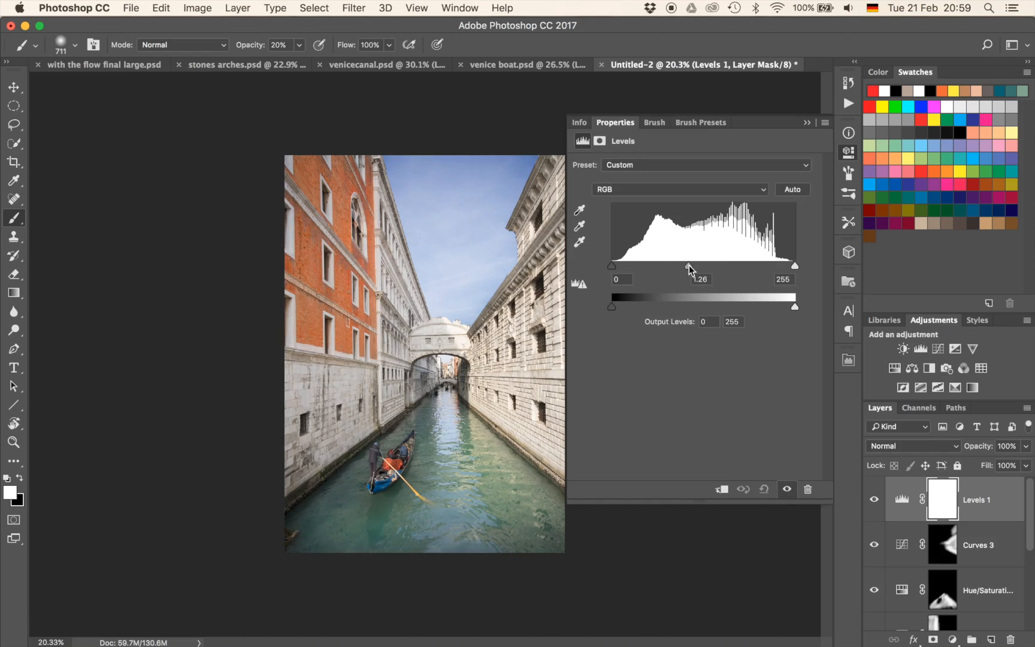
{"action": "left_click_drag", "start_coordinate": [794, 267], "coordinate": [753, 267]}
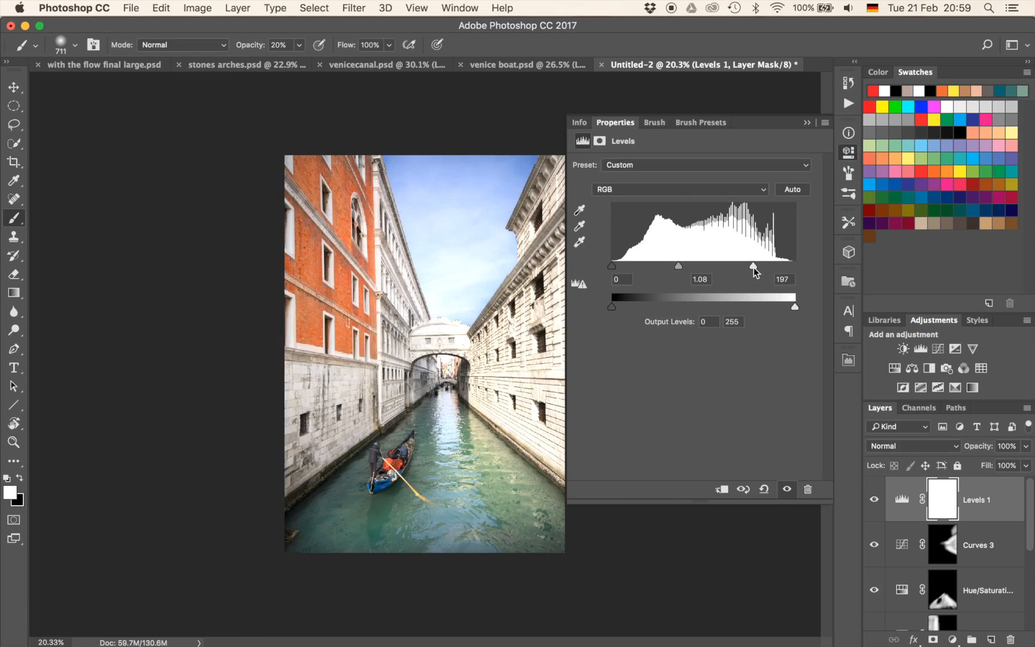
{"action": "left_click", "coordinate": [807, 123]}
Invert the Levels 1 mask and paint the brightening in white over the water around the gondola with a 711 px brush at 5% opacity.
{"action": "key", "text": "super+i"}
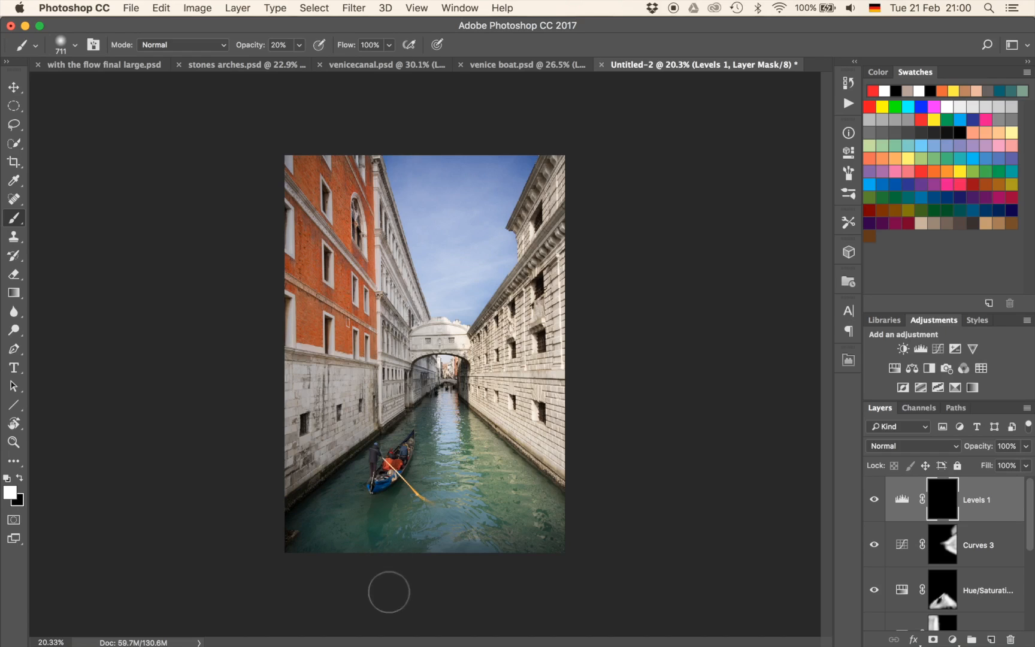
{"action": "key", "text": "5"}
{"action": "key", "text": "0"}
{"action": "key", "text": "5"}
{"action": "mouse_move", "coordinate": [370, 497]}
{"action": "left_mouse_down"}
{"action": "mouse_move", "coordinate": [345, 491]}
{"action": "mouse_move", "coordinate": [363, 480]}
{"action": "mouse_move", "coordinate": [357, 461]}
{"action": "mouse_move", "coordinate": [364, 477]}
{"action": "mouse_move", "coordinate": [348, 488]}
{"action": "mouse_move", "coordinate": [401, 458]}
{"action": "mouse_move", "coordinate": [334, 498]}
{"action": "mouse_move", "coordinate": [340, 482]}
{"action": "mouse_move", "coordinate": [399, 445]}
{"action": "mouse_move", "coordinate": [340, 511]}
{"action": "mouse_move", "coordinate": [369, 501]}
{"action": "mouse_move", "coordinate": [377, 521]}
{"action": "mouse_move", "coordinate": [366, 558]}
{"action": "mouse_move", "coordinate": [369, 468]}
{"action": "mouse_move", "coordinate": [379, 450]}
{"action": "mouse_move", "coordinate": [343, 494]}
{"action": "mouse_move", "coordinate": [415, 456]}
{"action": "mouse_move", "coordinate": [364, 497]}
{"action": "mouse_move", "coordinate": [372, 517]}
{"action": "mouse_move", "coordinate": [423, 487]}
{"action": "mouse_move", "coordinate": [347, 475]}
{"action": "mouse_move", "coordinate": [419, 430]}
{"action": "mouse_move", "coordinate": [371, 492]}
{"action": "mouse_move", "coordinate": [377, 512]}
{"action": "mouse_move", "coordinate": [436, 491]}
{"action": "mouse_move", "coordinate": [396, 503]}
{"action": "mouse_move", "coordinate": [378, 478]}
{"action": "mouse_move", "coordinate": [347, 481]}
{"action": "mouse_move", "coordinate": [423, 426]}
{"action": "mouse_move", "coordinate": [376, 461]}
{"action": "mouse_move", "coordinate": [356, 502]}
{"action": "mouse_move", "coordinate": [419, 484]}
{"action": "mouse_move", "coordinate": [370, 476]}
{"action": "mouse_move", "coordinate": [403, 457]}
{"action": "mouse_move", "coordinate": [366, 463]}
{"action": "mouse_move", "coordinate": [392, 492]}
{"action": "mouse_move", "coordinate": [442, 475]}
{"action": "mouse_move", "coordinate": [370, 489]}
{"action": "mouse_move", "coordinate": [393, 491]}
{"action": "mouse_move", "coordinate": [370, 504]}
{"action": "mouse_move", "coordinate": [379, 505]}
{"action": "mouse_move", "coordinate": [439, 478]}
{"action": "mouse_move", "coordinate": [374, 482]}
{"action": "left_mouse_up"}
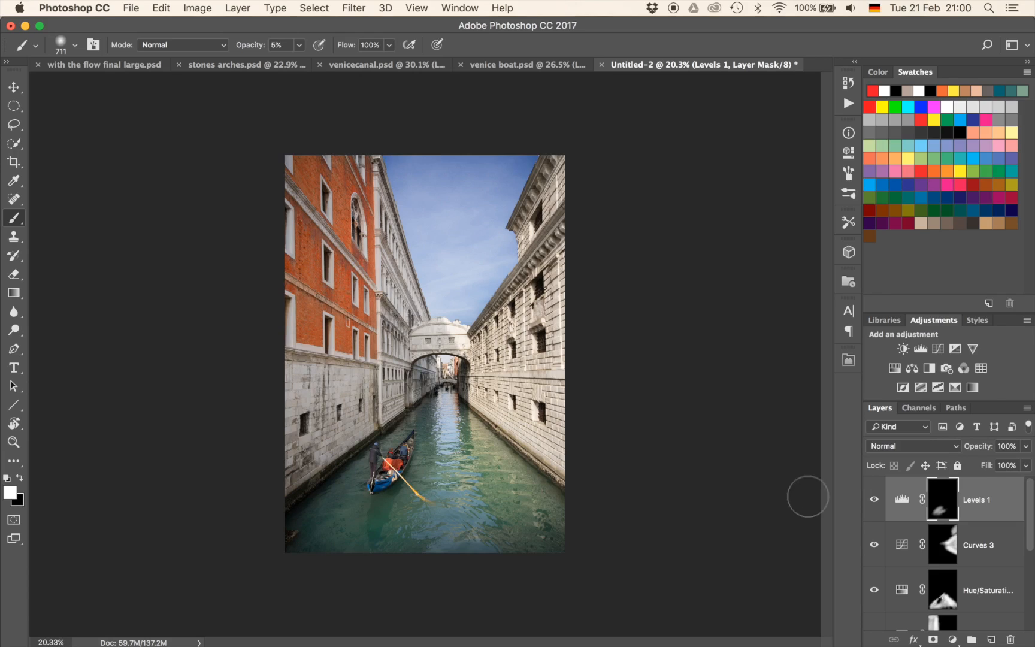
Compare the photo with and without the Levels 1 layer to examine the brightening around the gondola.
{"action": "left_click", "coordinate": [875, 500]}
{"action": "left_click", "coordinate": [875, 500]}
{"action": "left_click", "coordinate": [875, 500]}
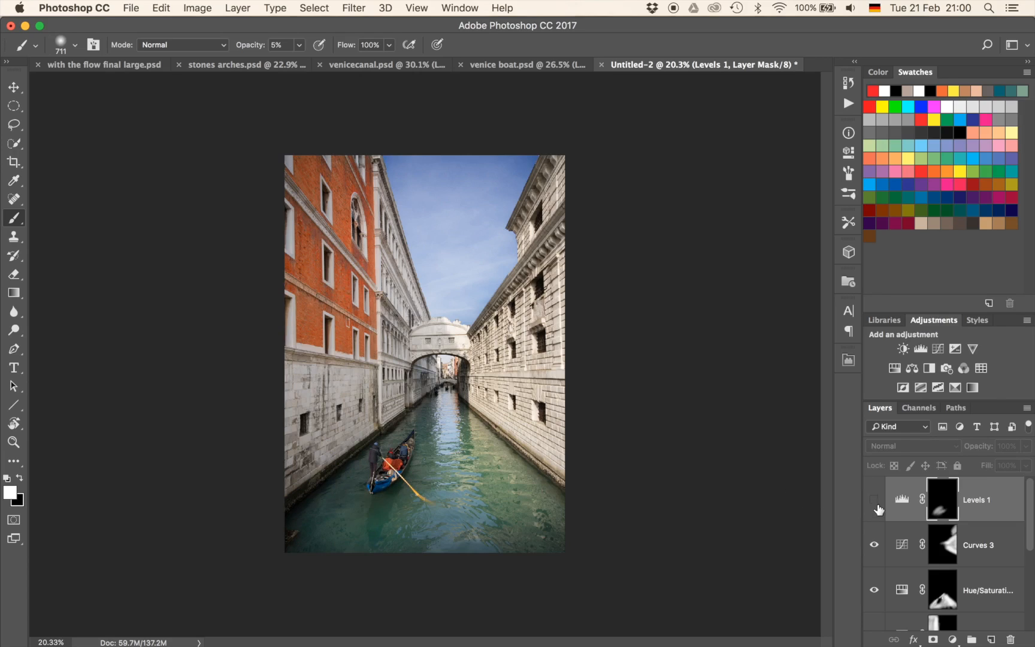
{"action": "left_click", "coordinate": [876, 506]}
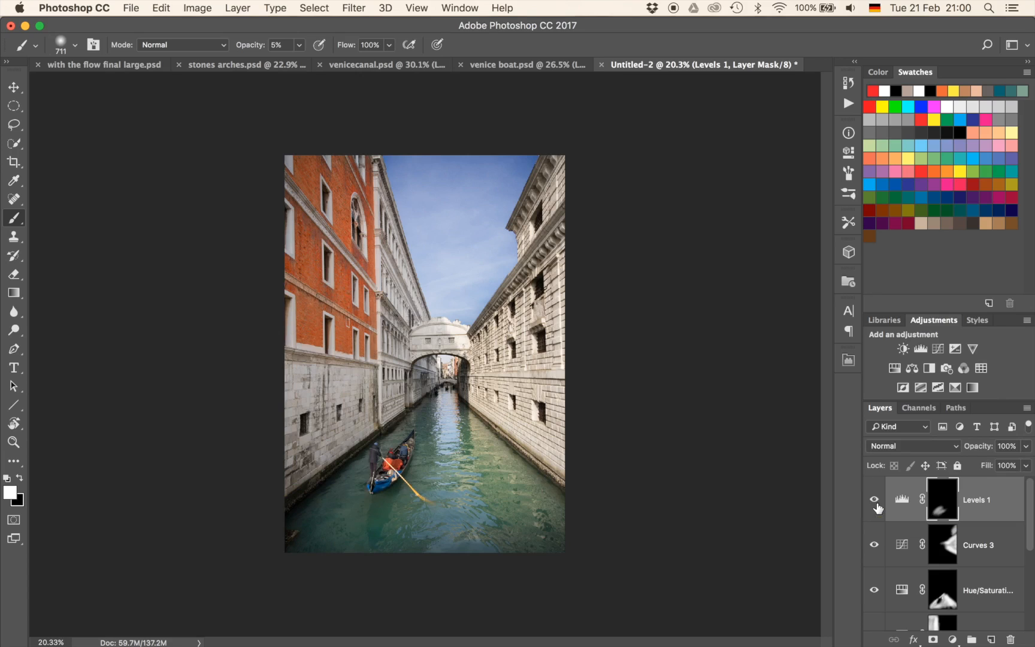
{"action": "left_click", "coordinate": [876, 505]}
{"action": "left_click", "coordinate": [876, 504]}
Paint black on the Levels 1 mask over the gondola's shadow in the water with a 207 px brush at 30% opacity.
{"action": "scroll", "coordinate": [589, 442], "scroll_direction": "up", "scroll_amount": 3}
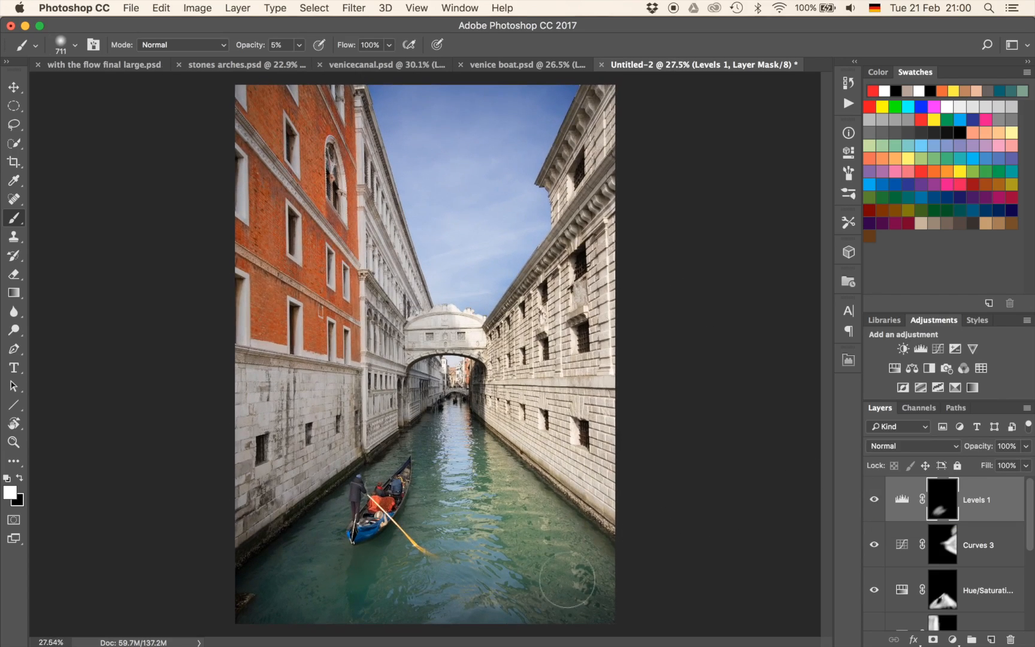
{"action": "key", "text": "x"}
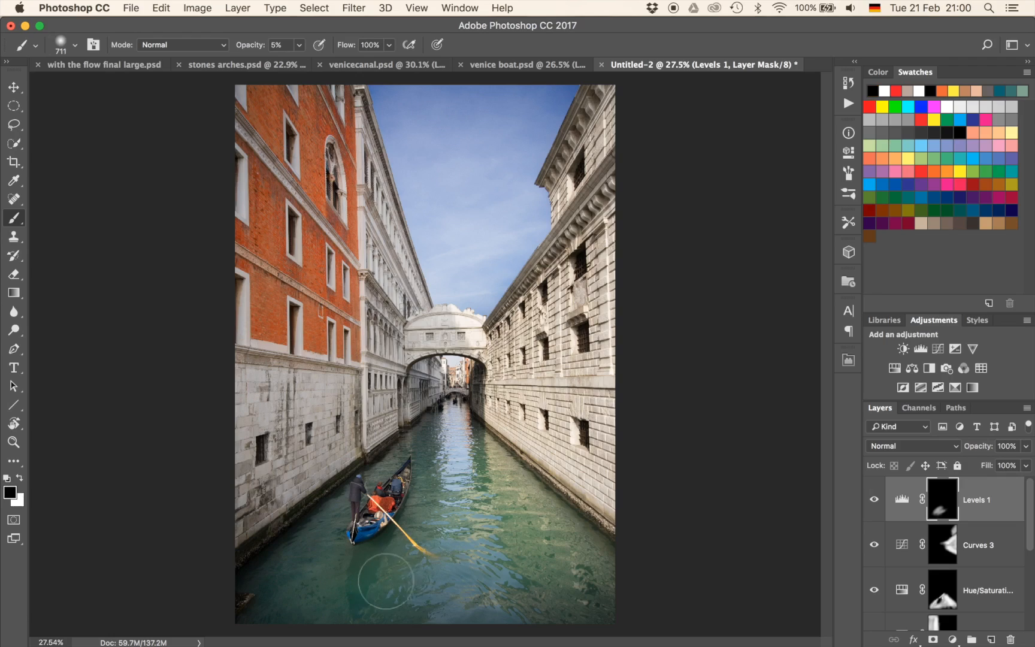
{"action": "scroll", "coordinate": [363, 577], "scroll_direction": "up", "scroll_amount": 8}
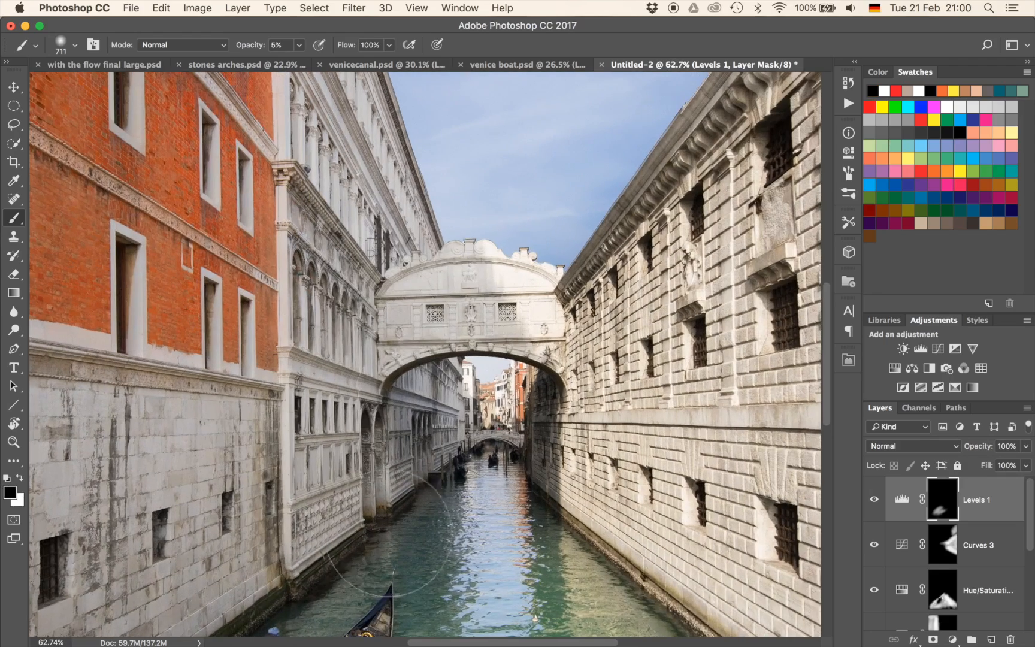
{"action": "mouse_move", "coordinate": [401, 435]}
{"action": "left_mouse_down"}
{"action": "mouse_move", "coordinate": [446, 173]}
{"action": "mouse_move", "coordinate": [493, 127]}
{"action": "left_mouse_up"}
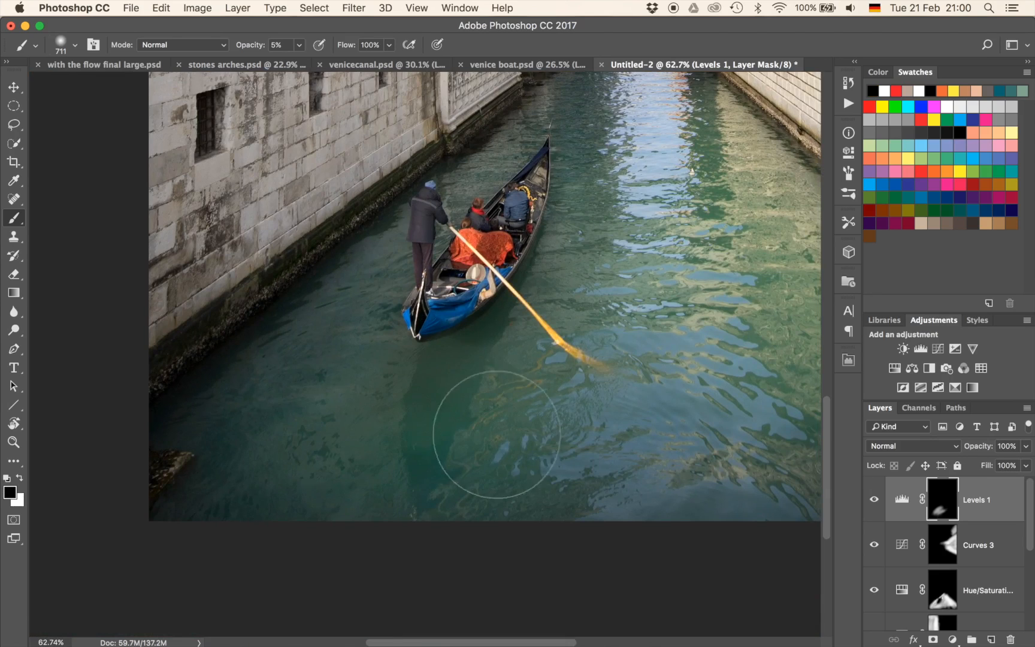
{"action": "scroll", "coordinate": [474, 457], "scroll_direction": "up", "scroll_amount": 1}
{"action": "scroll", "coordinate": [474, 457], "scroll_direction": "up", "scroll_amount": 5}
{"action": "mouse_move", "coordinate": [464, 453]}
{"action": "left_mouse_down"}
{"action": "mouse_move", "coordinate": [465, 358]}
{"action": "mouse_move", "coordinate": [305, 356]}
{"action": "left_mouse_up"}
{"action": "key", "text": "3"}
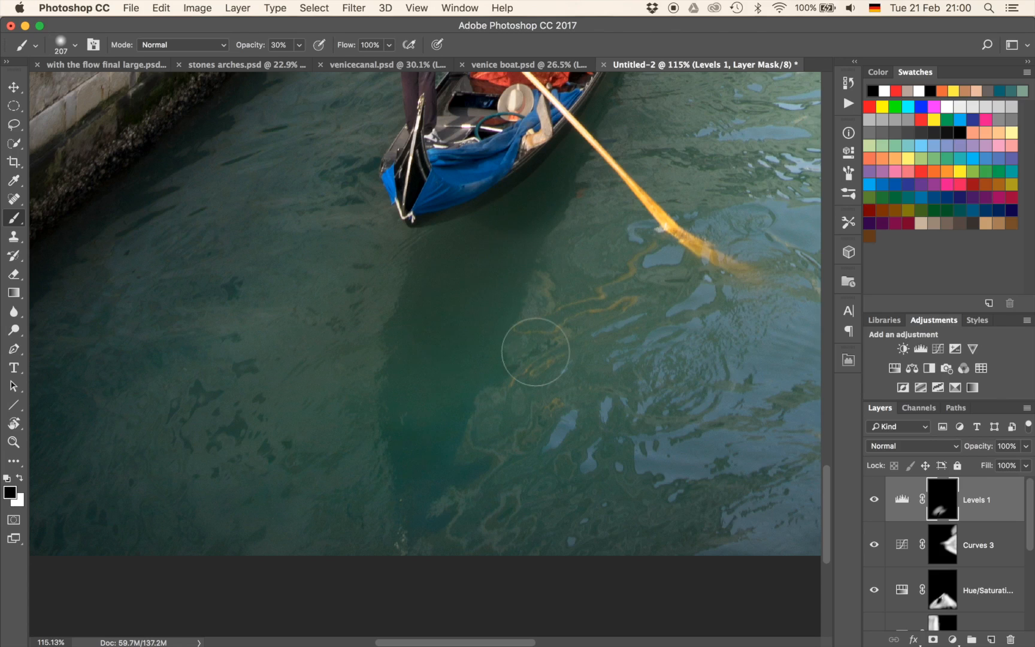
{"action": "scroll", "coordinate": [534, 347], "scroll_direction": "down", "scroll_amount": 3}
{"action": "scroll", "coordinate": [535, 352], "scroll_direction": "down", "scroll_amount": 5}
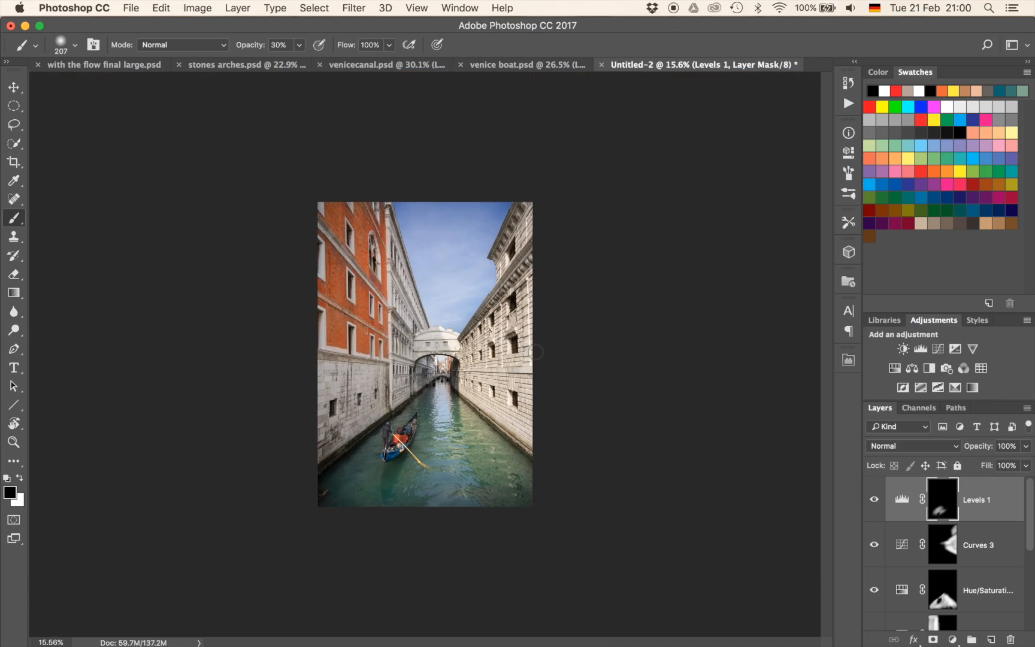
Stamp all visible layers into a new merged layer at the top of the layer stack.
{"action": "scroll", "coordinate": [426, 353], "scroll_direction": "up", "scroll_amount": 1}
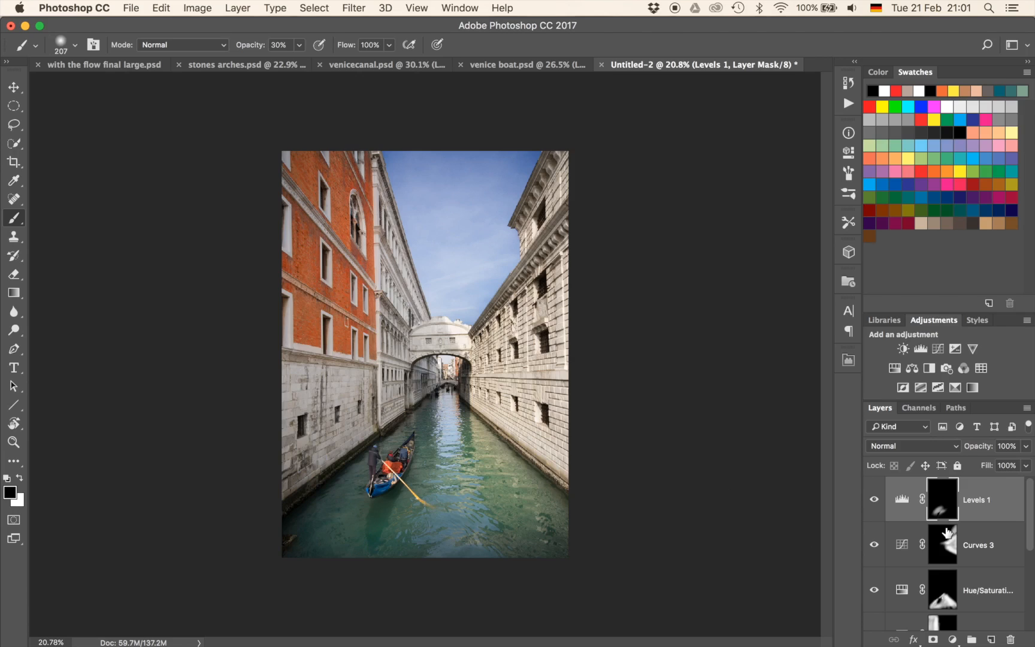
{"action": "scroll", "coordinate": [947, 532], "scroll_direction": "down", "scroll_amount": 5}
{"action": "scroll", "coordinate": [947, 532], "scroll_direction": "up", "scroll_amount": 5}
{"action": "key", "text": "super+alt+shift+e"}
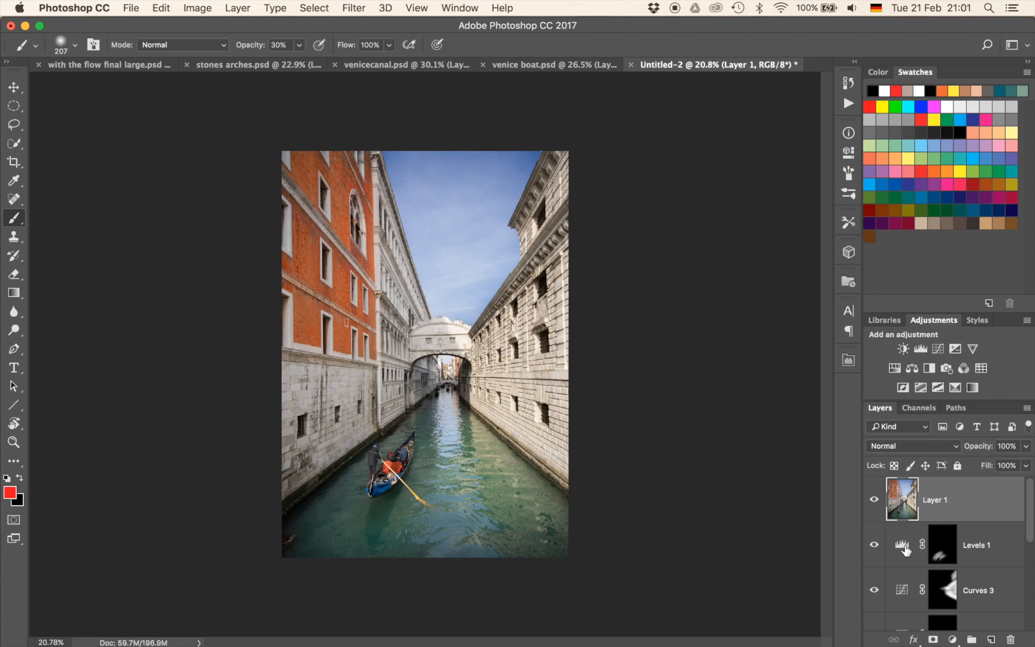
{"action": "scroll", "coordinate": [932, 557], "scroll_direction": "down", "scroll_amount": 3}
{"action": "scroll", "coordinate": [934, 554], "scroll_direction": "up", "scroll_amount": 3}
Apply the Color Efex Pro 4 Tonal Contrast filter to the merged layer, and delete the unfiltered merged Layer 1 beneath the result.
{"action": "left_click", "coordinate": [346, 7]}
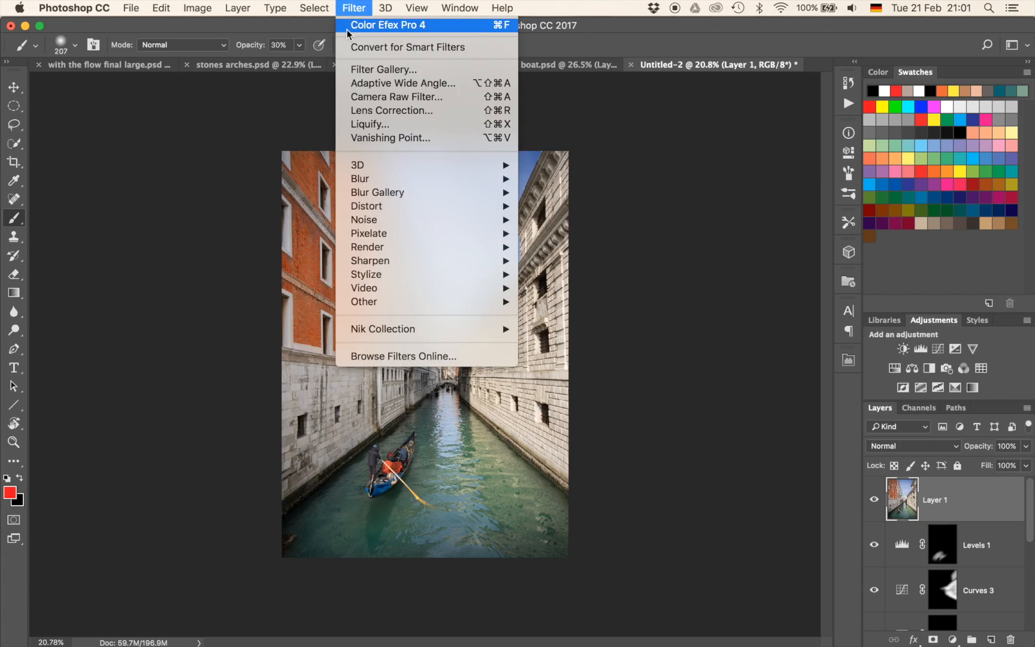
{"action": "mouse_move", "coordinate": [385, 329]}
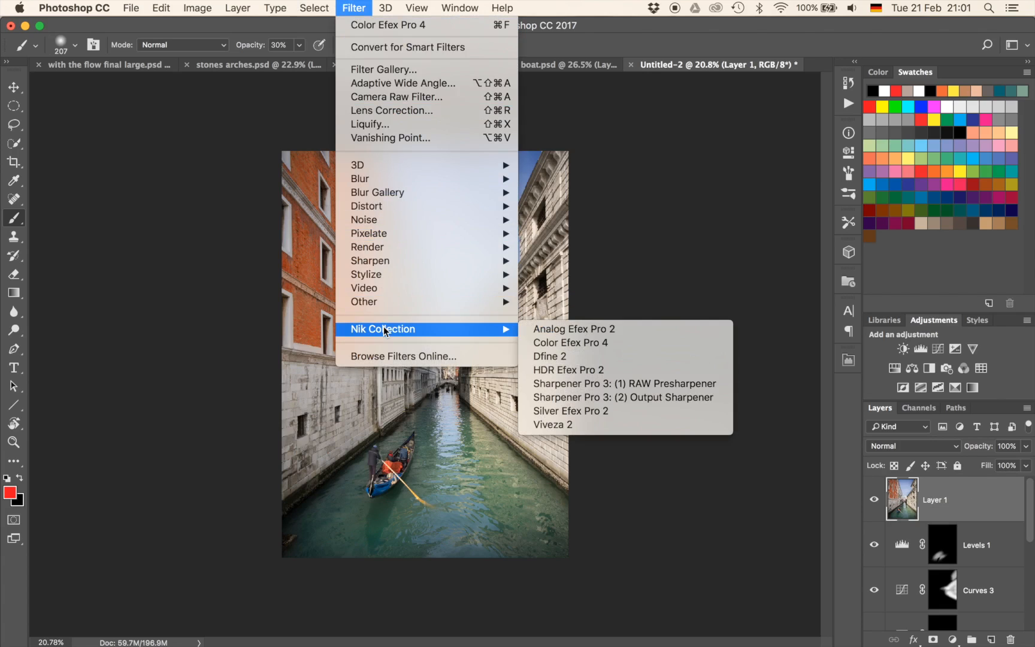
{"action": "left_click", "coordinate": [536, 344]}
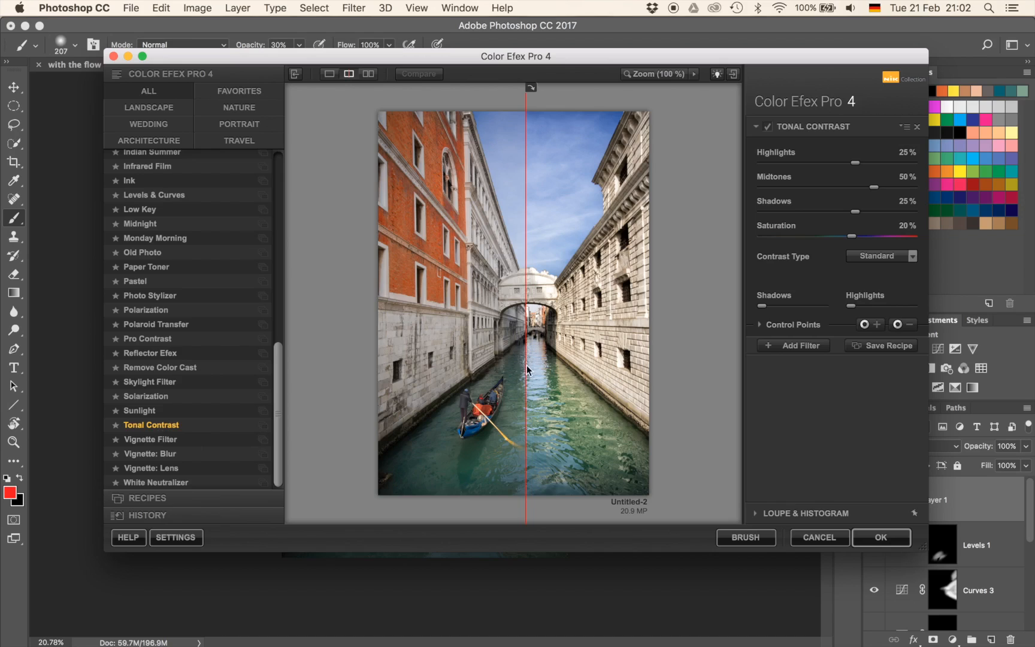
{"action": "left_click_drag", "start_coordinate": [527, 365], "coordinate": [702, 384]}
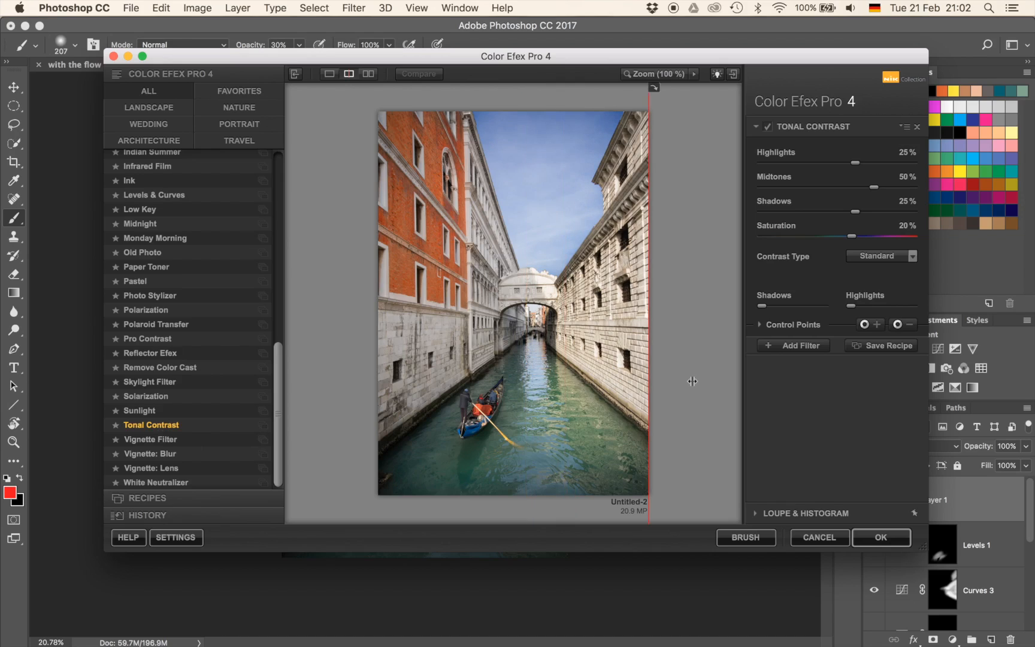
{"action": "left_click_drag", "start_coordinate": [686, 380], "coordinate": [341, 329]}
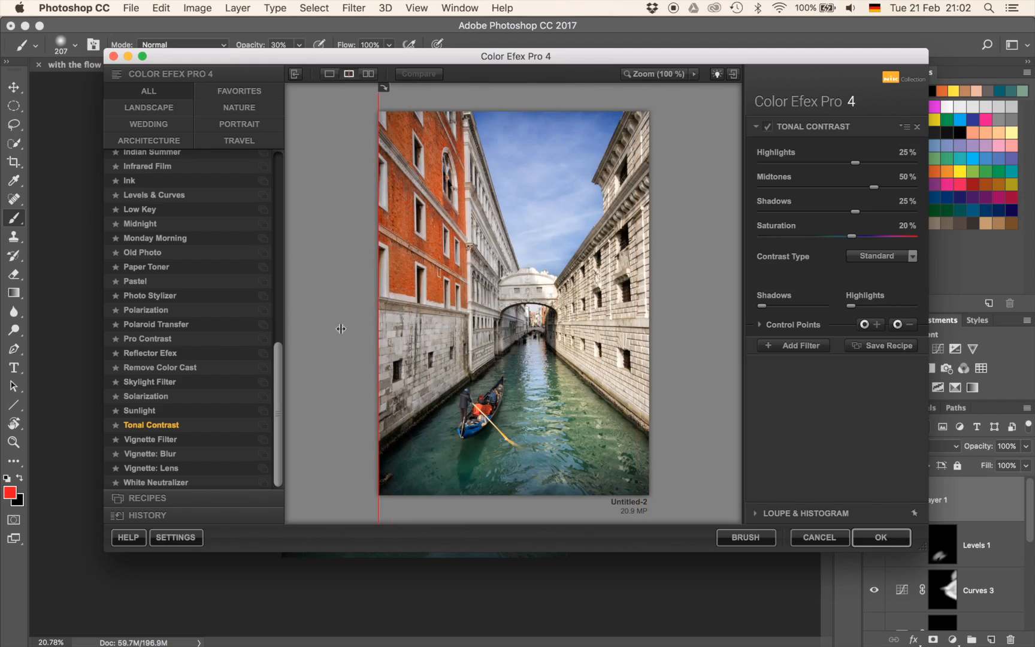
{"action": "left_click_drag", "start_coordinate": [635, 336], "coordinate": [326, 338]}
{"action": "left_click_drag", "start_coordinate": [378, 207], "coordinate": [323, 219]}
{"action": "left_click", "coordinate": [881, 537]}
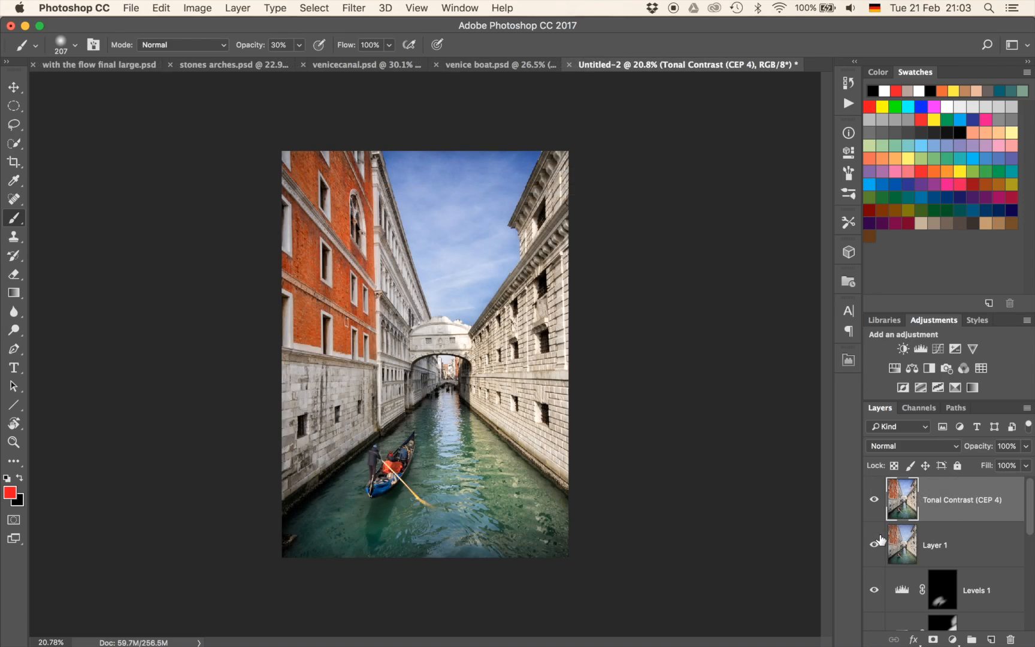
{"action": "left_click", "coordinate": [973, 549]}
{"action": "key", "text": "Delete"}
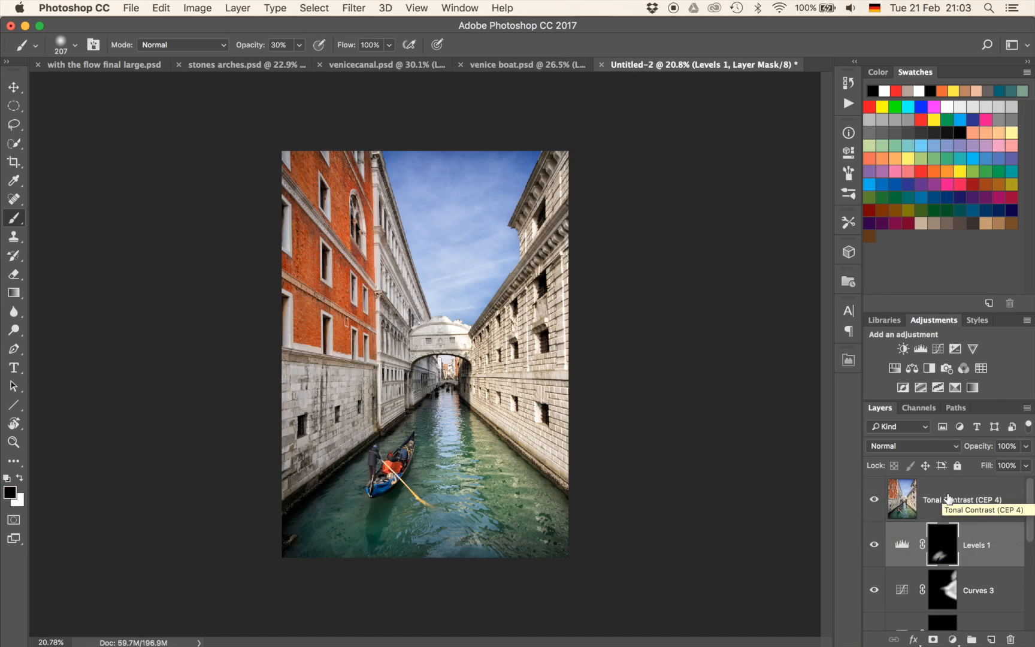
Compare the photo with and without the Tonal Contrast layer to examine the water and the gondola.
{"action": "left_click", "coordinate": [874, 501]}
{"action": "left_click", "coordinate": [875, 501]}
{"action": "scroll", "coordinate": [590, 448], "scroll_direction": "up", "scroll_amount": 5}
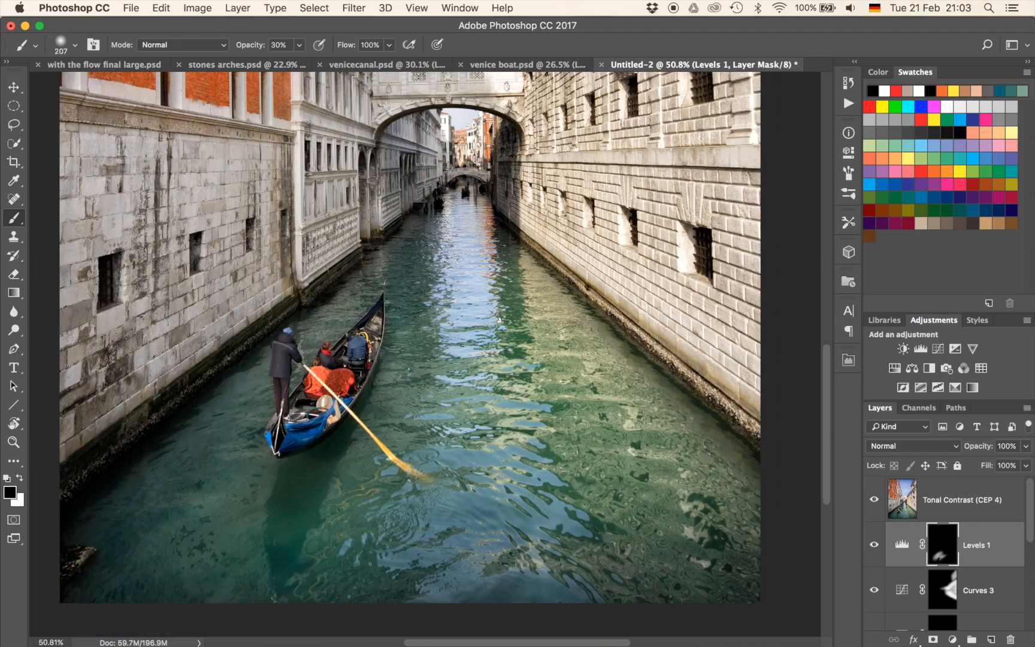
{"action": "left_click", "coordinate": [873, 501]}
{"action": "left_click", "coordinate": [873, 501]}
{"action": "left_click", "coordinate": [873, 500]}
{"action": "left_click", "coordinate": [873, 501]}
{"action": "left_click", "coordinate": [873, 501]}
{"action": "left_click", "coordinate": [872, 501]}
{"action": "left_click", "coordinate": [873, 501]}
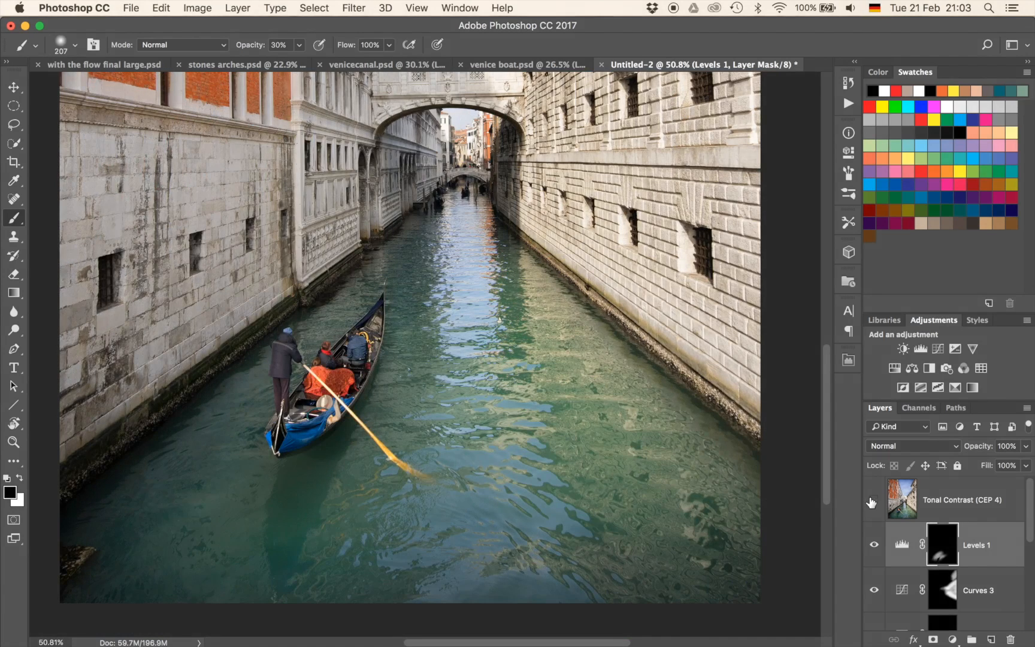
{"action": "left_click", "coordinate": [873, 501]}
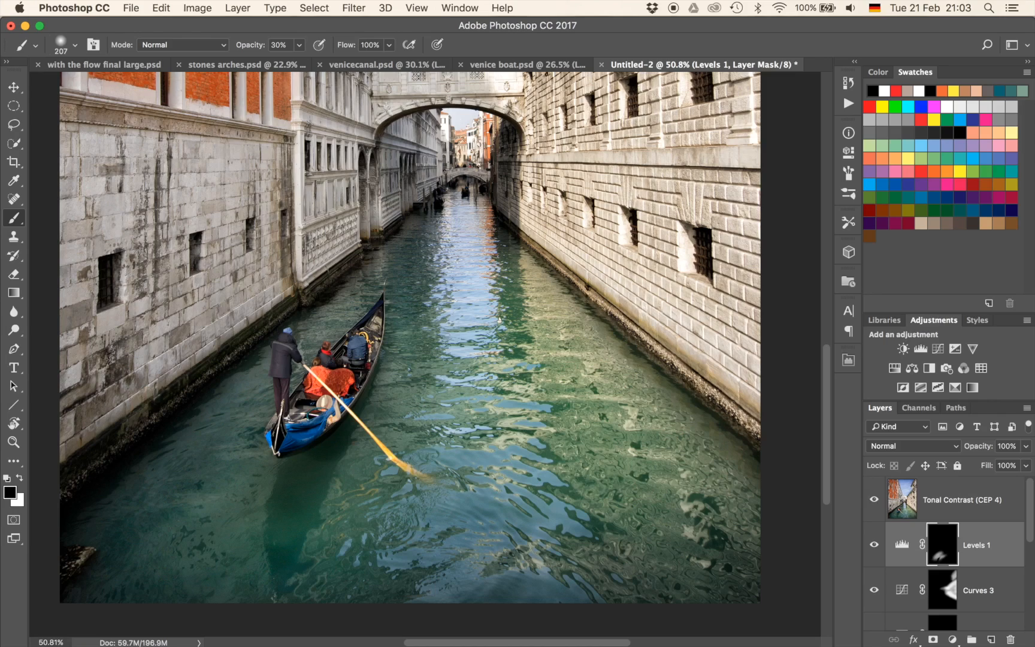
Toggle the Tonal Contrast layer on a closer view of the left stone wall and gondola to examine the detail.
{"action": "scroll", "coordinate": [434, 352], "scroll_direction": "up", "scroll_amount": 3}
{"action": "left_click_drag", "start_coordinate": [379, 280], "coordinate": [669, 392]}
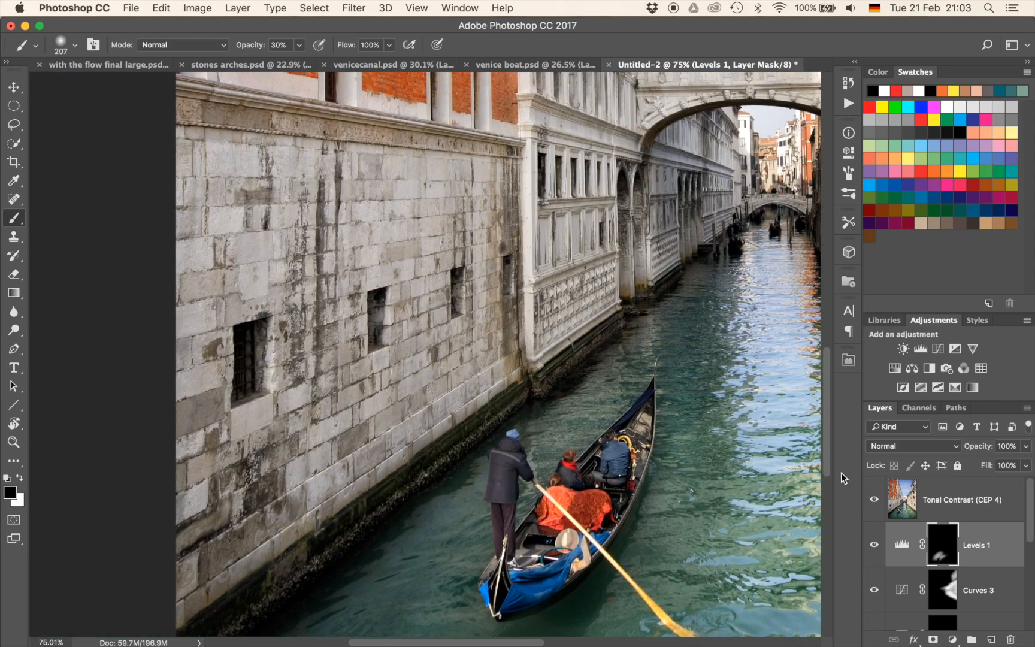
{"action": "left_click", "coordinate": [875, 501]}
{"action": "left_click", "coordinate": [875, 501]}
{"action": "left_click", "coordinate": [875, 500]}
{"action": "left_click", "coordinate": [875, 501]}
Compare the whole photo with and without the Tonal Contrast layer to examine its overall effect.
{"action": "scroll", "coordinate": [701, 377], "scroll_direction": "down", "scroll_amount": 10}
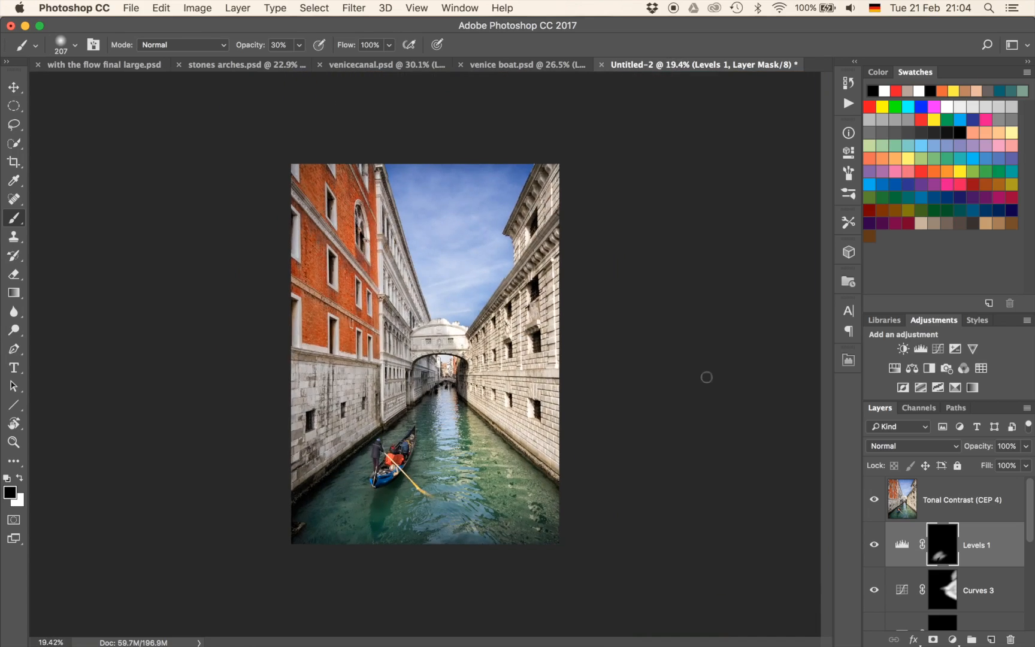
{"action": "left_click", "coordinate": [875, 501]}
{"action": "left_click", "coordinate": [875, 500]}
{"action": "left_click", "coordinate": [874, 500]}
{"action": "left_click", "coordinate": [874, 501]}
{"action": "left_click", "coordinate": [874, 501]}
{"action": "left_click", "coordinate": [875, 501]}
{"action": "left_click", "coordinate": [875, 501]}
{"action": "left_click", "coordinate": [875, 501]}
{"action": "left_click", "coordinate": [874, 501]}
{"action": "left_click", "coordinate": [875, 501]}
Add a layer mask to the Tonal Contrast layer and paint black over the gondola's shadow with a 328 px brush at 20% opacity.
{"action": "scroll", "coordinate": [385, 512], "scroll_direction": "up", "scroll_amount": 5}
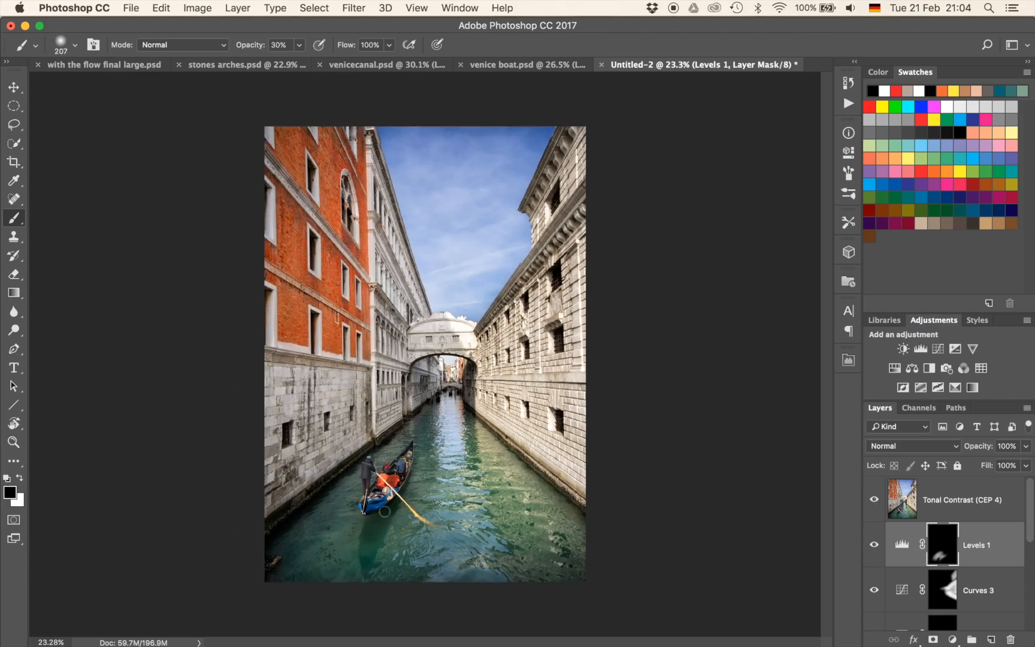
{"action": "scroll", "coordinate": [385, 511], "scroll_direction": "down", "scroll_amount": 4}
{"action": "scroll", "coordinate": [385, 512], "scroll_direction": "left", "scroll_amount": 2}
{"action": "scroll", "coordinate": [385, 512], "scroll_direction": "right", "scroll_amount": 2}
{"action": "scroll", "coordinate": [384, 511], "scroll_direction": "up", "scroll_amount": 2}
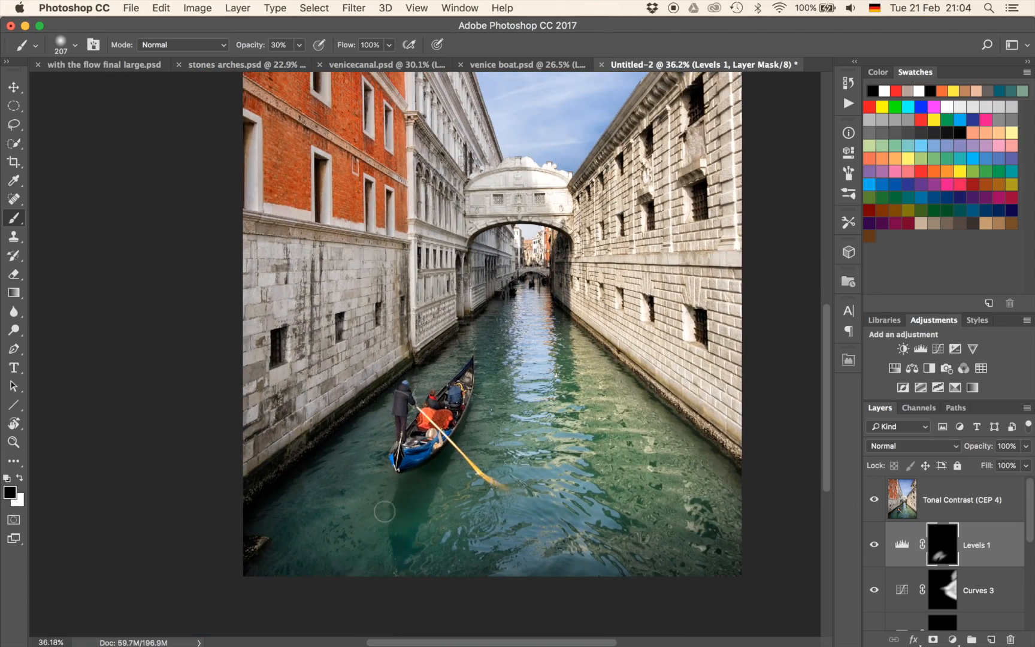
{"action": "left_click", "coordinate": [909, 502]}
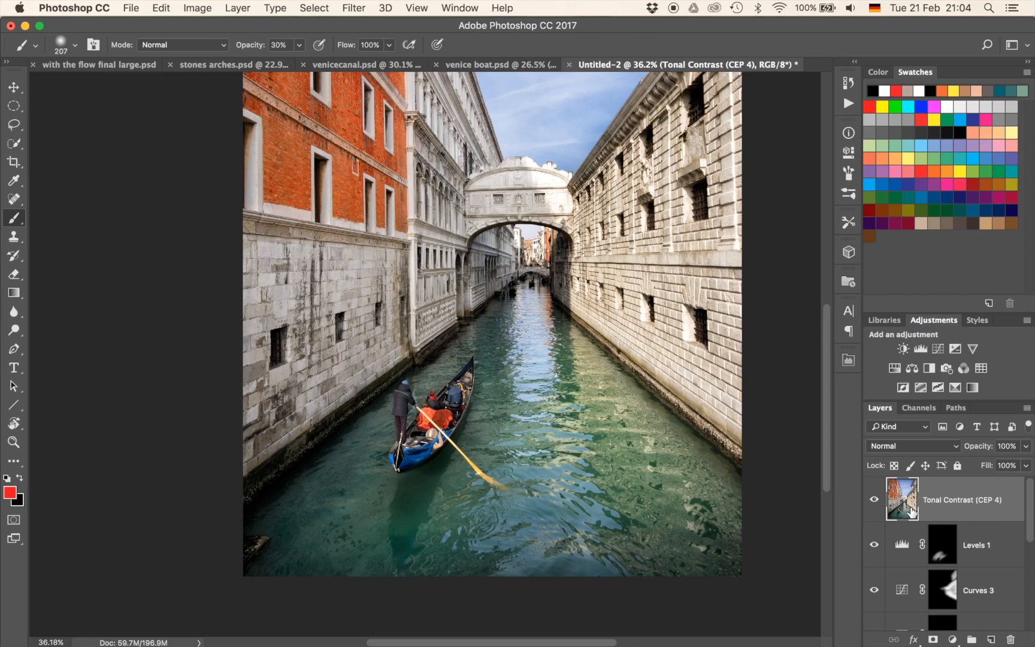
{"action": "left_click", "coordinate": [933, 639]}
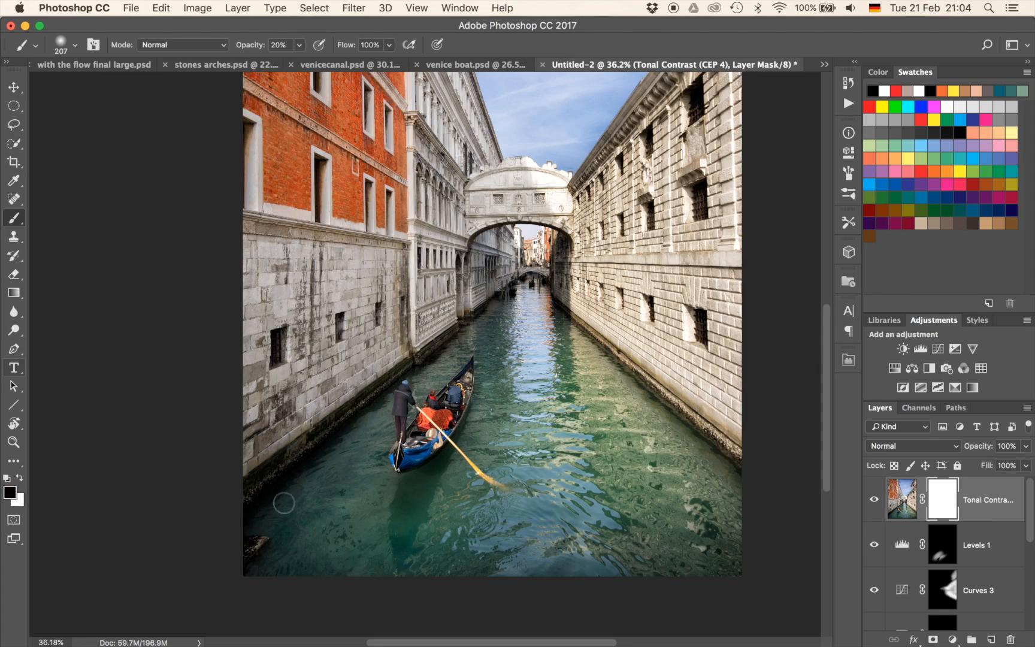
{"action": "mouse_move", "coordinate": [394, 515]}
{"action": "left_mouse_down", "text": "ctrl+alt"}
{"action": "mouse_move", "coordinate": [456, 497]}
{"action": "mouse_move", "coordinate": [426, 468]}
{"action": "mouse_move", "coordinate": [406, 489]}
{"action": "mouse_move", "coordinate": [402, 531]}
{"action": "mouse_move", "coordinate": [433, 465]}
{"action": "mouse_move", "coordinate": [421, 478]}
{"action": "left_mouse_up", "text": "ctrl+alt"}
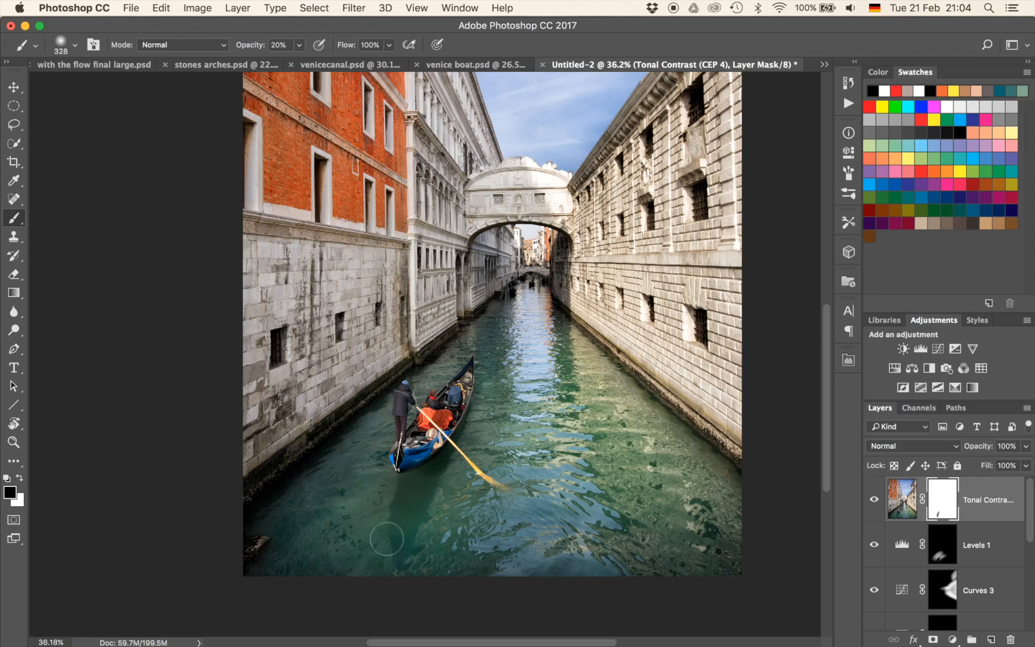
Paint black on the Tonal Contrast mask over the right stone building with an 802 px brush at 20% opacity.
{"action": "left_click_drag", "start_coordinate": [310, 514], "coordinate": [396, 519], "text": "ctrl+alt"}
{"action": "left_click_drag", "start_coordinate": [477, 397], "coordinate": [357, 504]}
{"action": "mouse_move", "coordinate": [563, 255]}
{"action": "left_mouse_down"}
{"action": "mouse_move", "coordinate": [456, 330]}
{"action": "mouse_move", "coordinate": [520, 427]}
{"action": "mouse_move", "coordinate": [545, 396]}
{"action": "mouse_move", "coordinate": [596, 271]}
{"action": "left_mouse_up"}
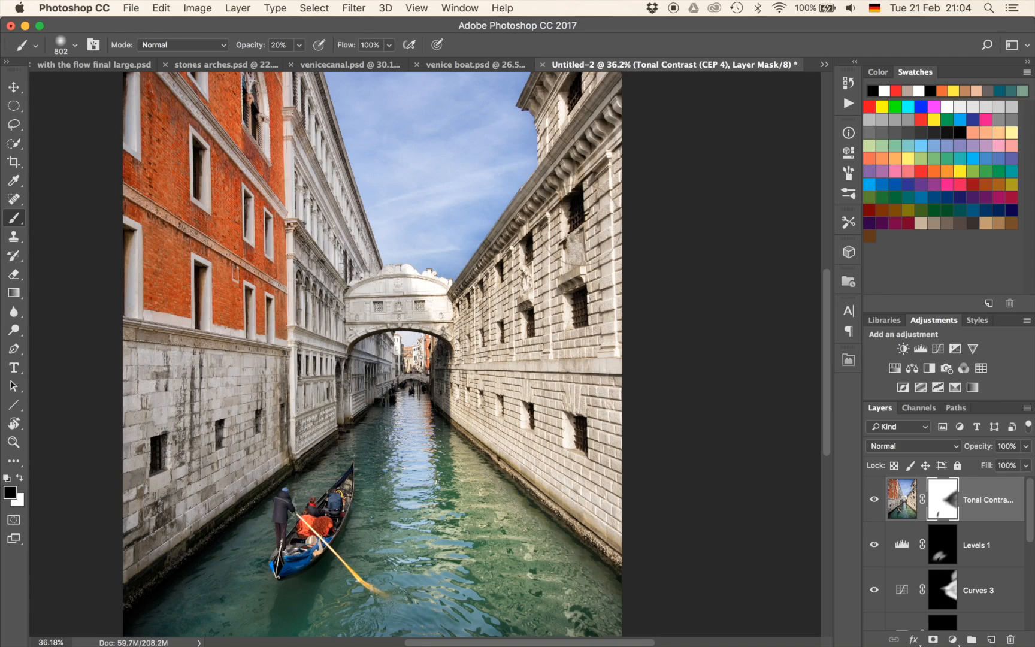
{"action": "scroll", "coordinate": [647, 257], "scroll_direction": "up", "scroll_amount": 5}
{"action": "scroll", "coordinate": [647, 257], "scroll_direction": "right", "scroll_amount": 3}
{"action": "mouse_move", "coordinate": [539, 157]}
{"action": "left_mouse_down"}
{"action": "mouse_move", "coordinate": [482, 195]}
{"action": "mouse_move", "coordinate": [524, 247]}
{"action": "mouse_move", "coordinate": [487, 429]}
{"action": "mouse_move", "coordinate": [655, 230]}
{"action": "left_mouse_up"}
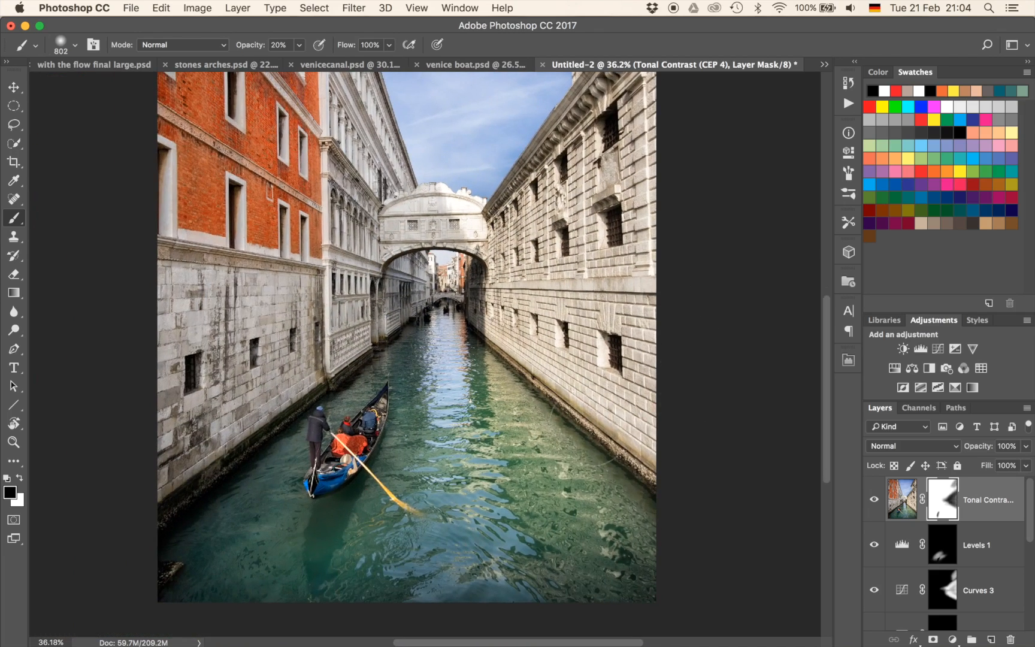
Compare the gondola close up with and without the Tonal Contrast layer to examine the passengers and boat.
{"action": "scroll", "coordinate": [421, 360], "scroll_direction": "up", "scroll_amount": 10}
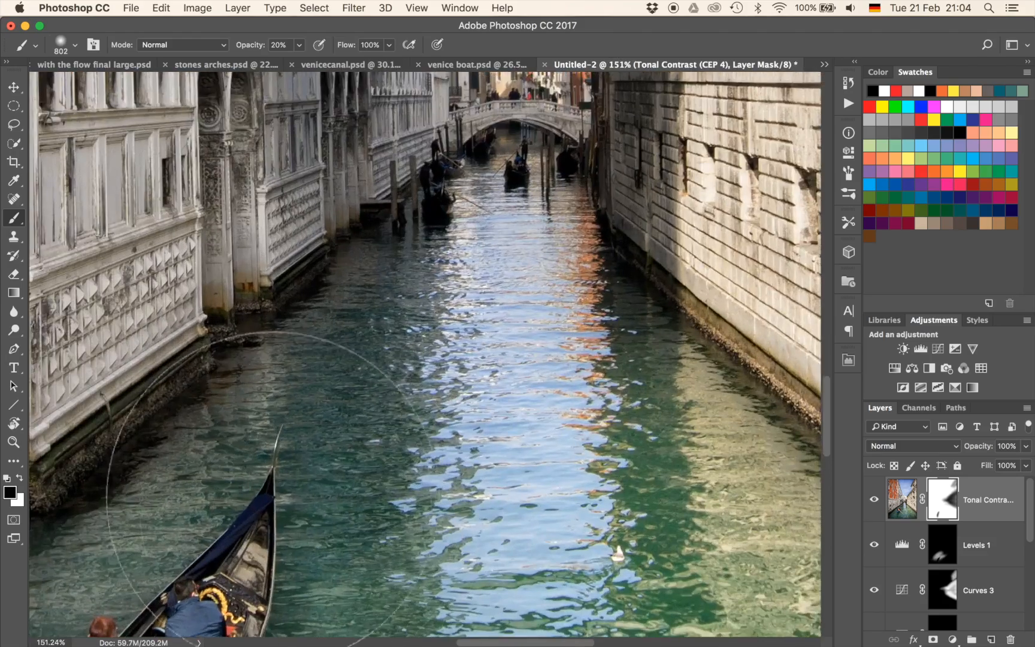
{"action": "left_click_drag", "start_coordinate": [272, 497], "coordinate": [584, 170]}
{"action": "left_click", "coordinate": [875, 499]}
{"action": "left_click", "coordinate": [875, 499]}
{"action": "left_click", "coordinate": [875, 500]}
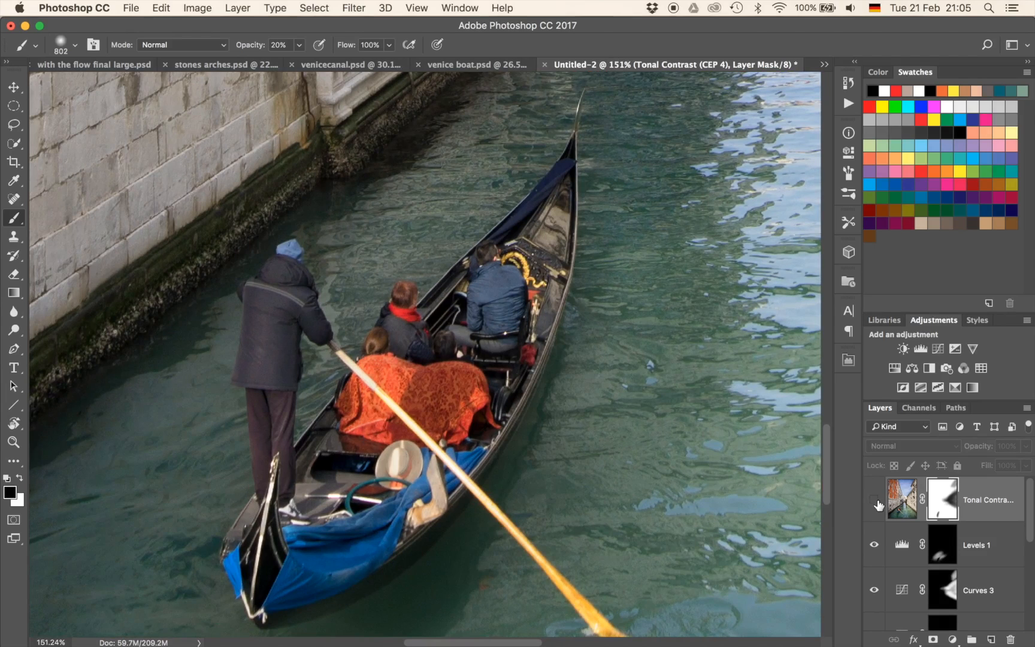
{"action": "left_click", "coordinate": [876, 502]}
{"action": "left_click", "coordinate": [876, 502]}
{"action": "left_click", "coordinate": [875, 501]}
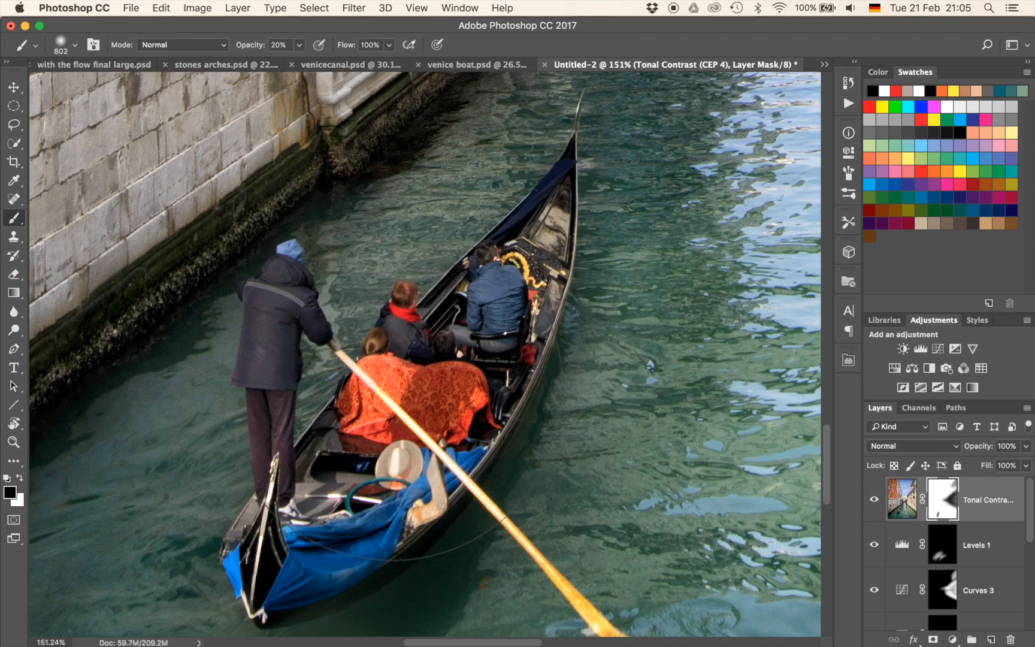
Paint black on the Tonal Contrast mask over the gondola and its passengers with a 164 px brush at 20% opacity.
{"action": "left_click_drag", "start_coordinate": [516, 278], "coordinate": [167, 284]}
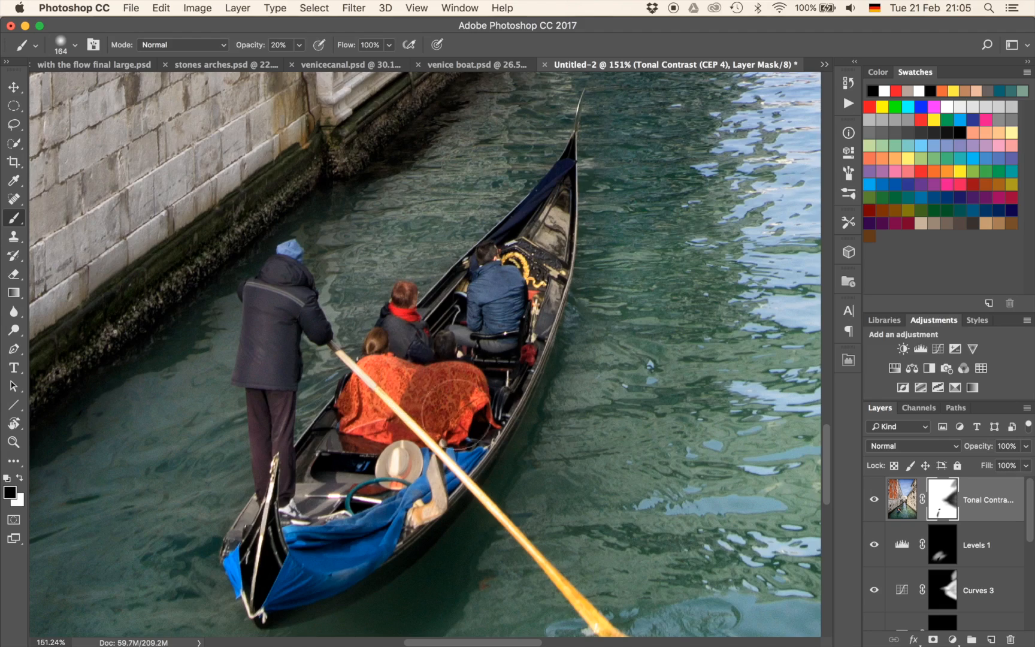
{"action": "scroll", "coordinate": [465, 362], "scroll_direction": "down", "scroll_amount": 10}
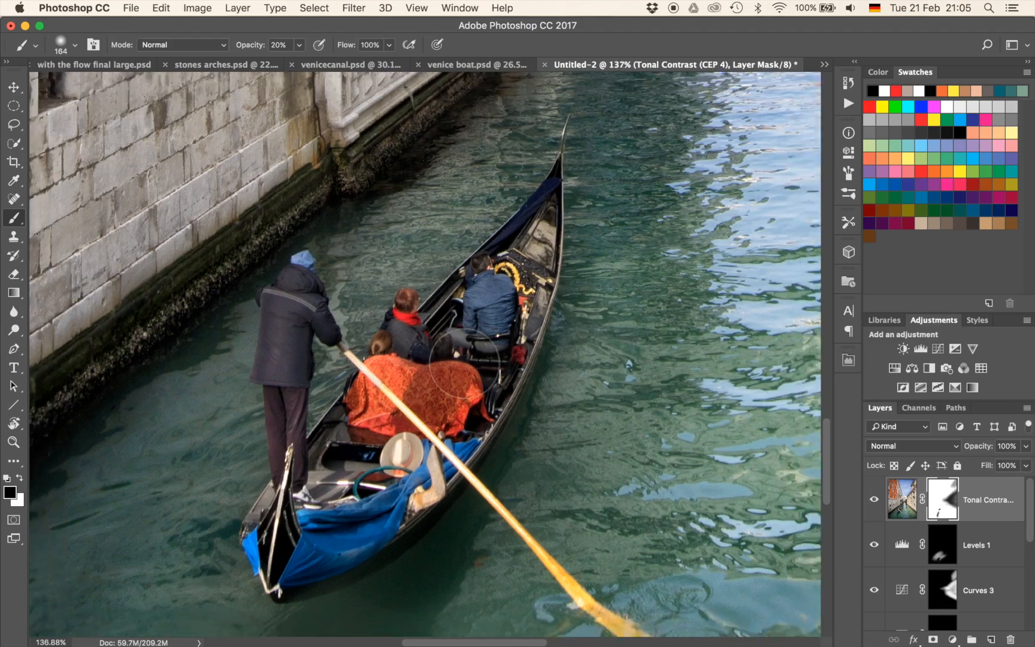
{"action": "scroll", "coordinate": [465, 362], "scroll_direction": "down", "scroll_amount": 5}
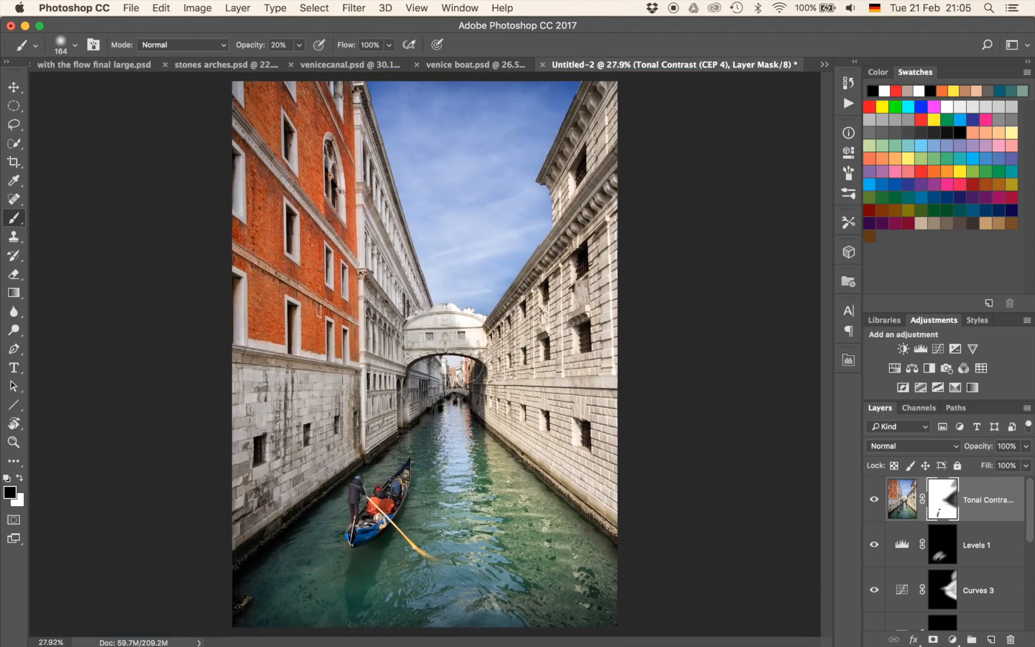
{"action": "scroll", "coordinate": [465, 362], "scroll_direction": "up", "scroll_amount": 2}
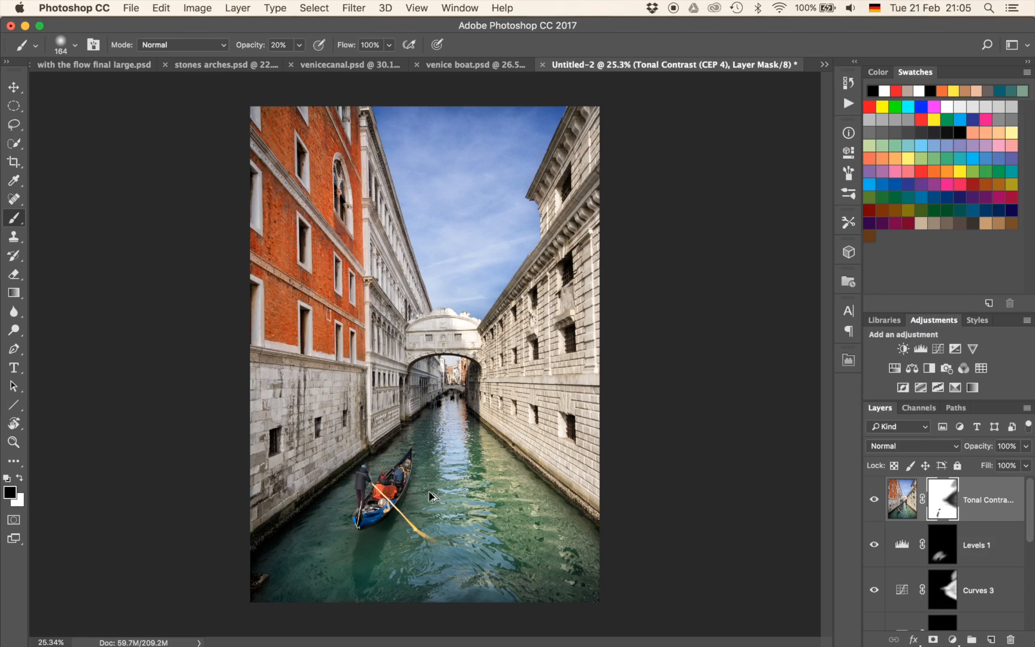
Stamp all visible layers into a new merged layer and open the Camera Raw Filter on it.
{"action": "key", "text": "super+alt+shift+e"}
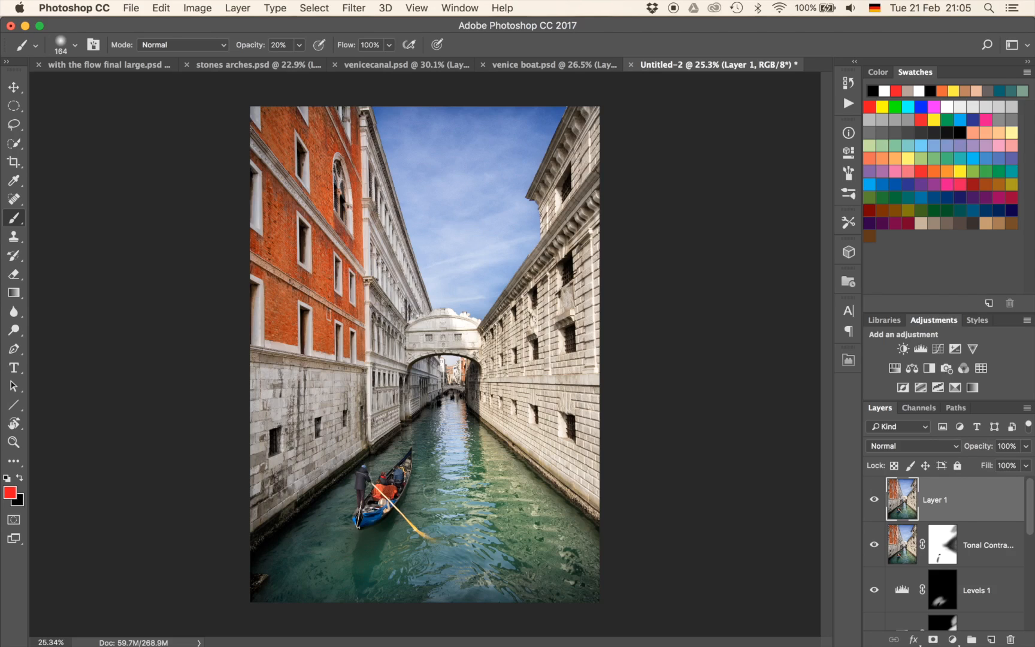
{"action": "left_click", "coordinate": [360, 6]}
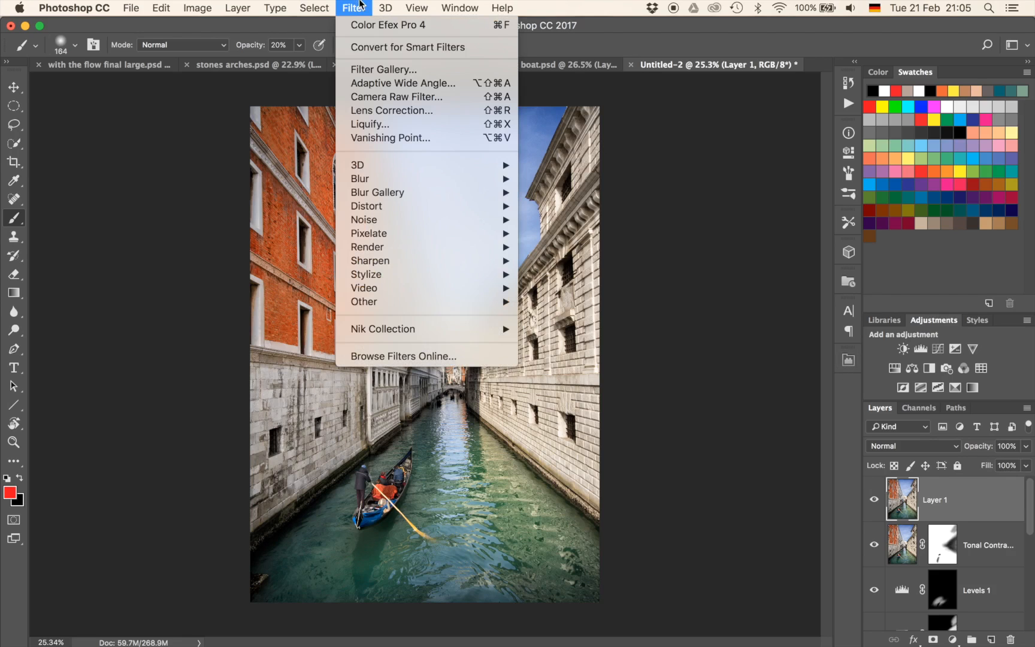
{"action": "left_click", "coordinate": [399, 97]}
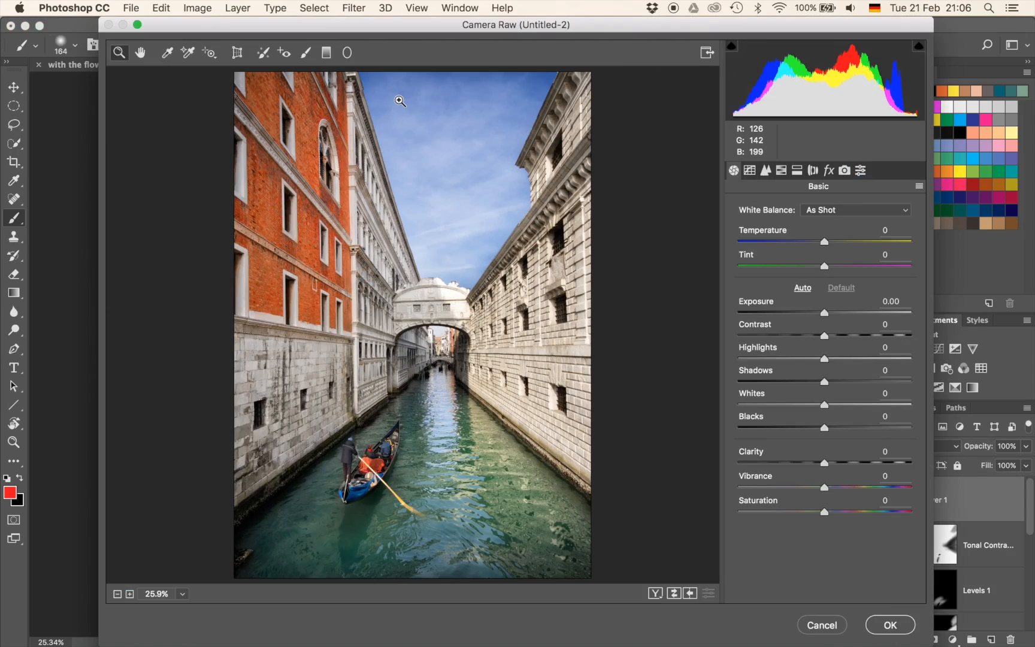
Set the post-crop vignetting to amount -67, midpoint 48, roundness -21 and feather 68.
{"action": "left_click", "coordinate": [766, 172]}
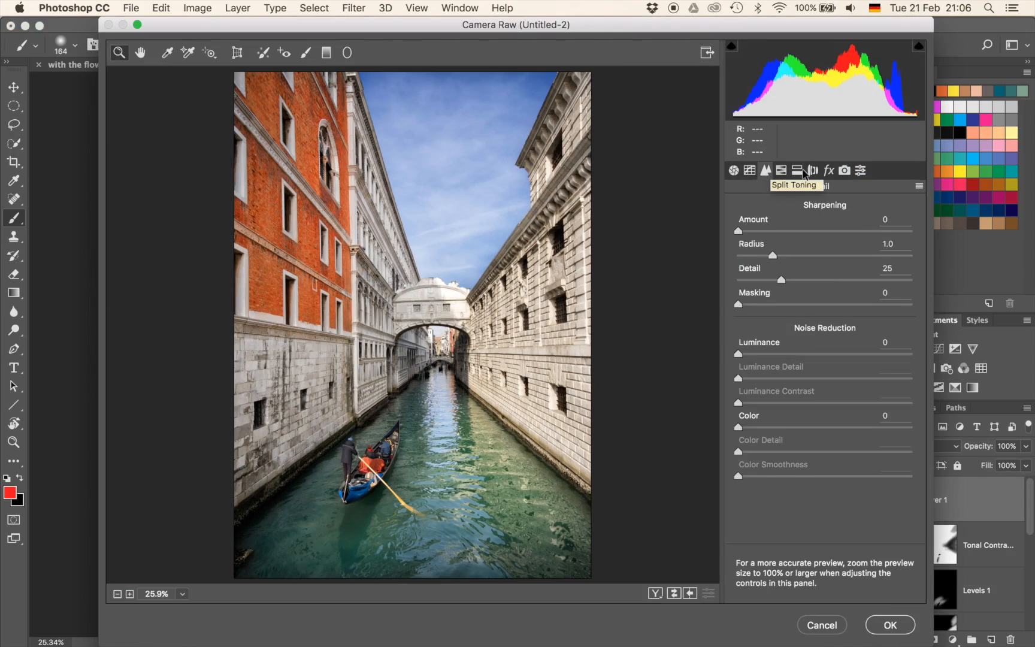
{"action": "left_click", "coordinate": [829, 172]}
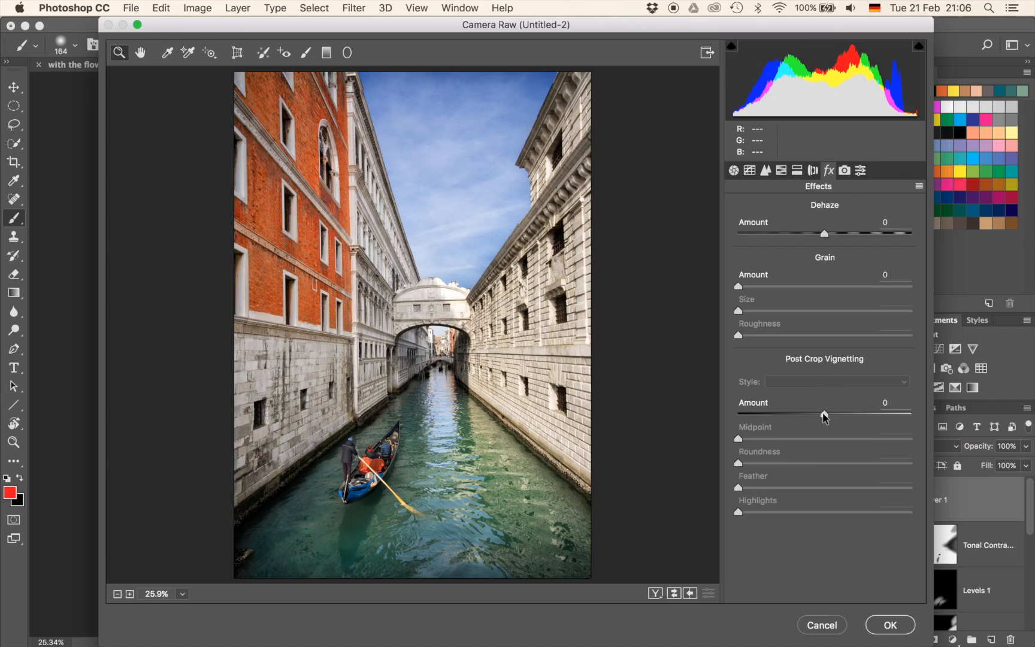
{"action": "left_click_drag", "start_coordinate": [826, 415], "coordinate": [769, 415]}
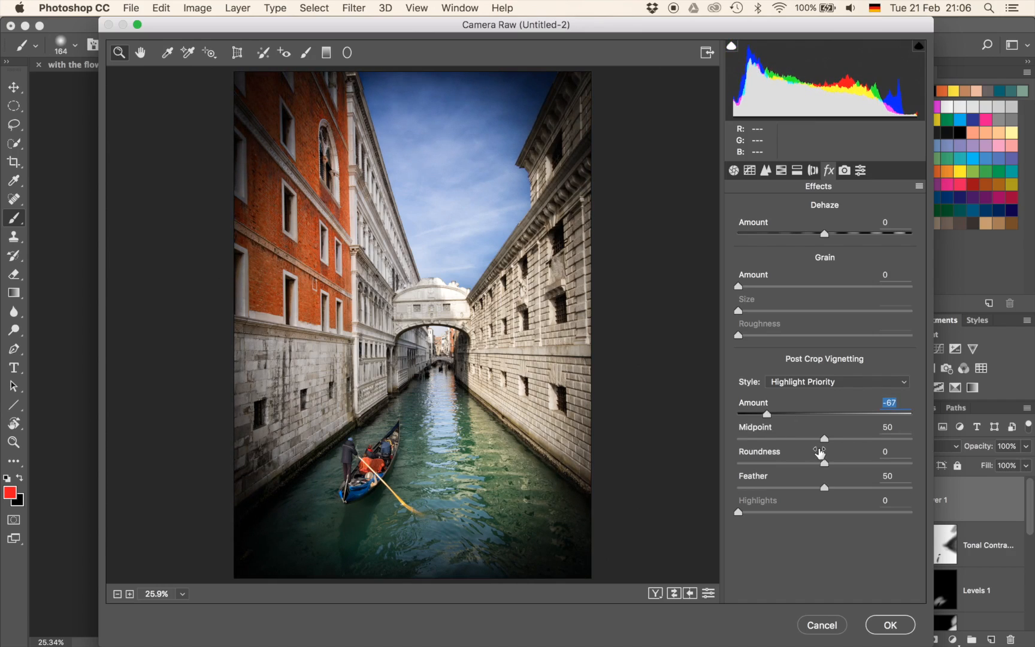
{"action": "left_click_drag", "start_coordinate": [823, 440], "coordinate": [807, 466]}
{"action": "left_click_drag", "start_coordinate": [825, 493], "coordinate": [853, 491]}
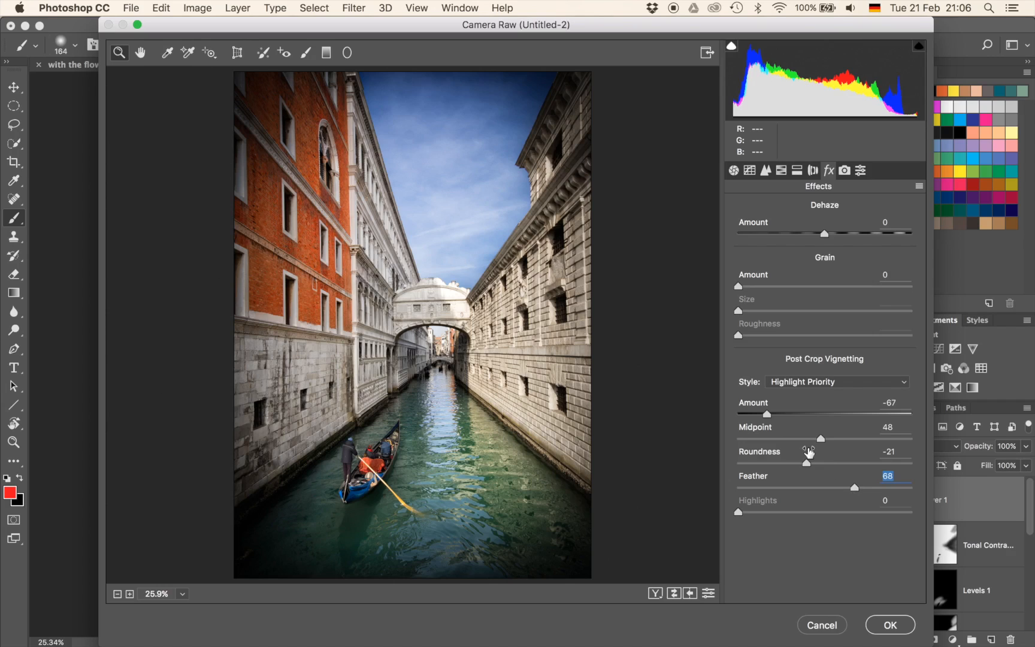
Lower the midpoint of the post-crop vignetting and apply the Camera Raw filter.
{"action": "left_click_drag", "start_coordinate": [822, 440], "coordinate": [762, 436]}
{"action": "left_click", "coordinate": [891, 625]}
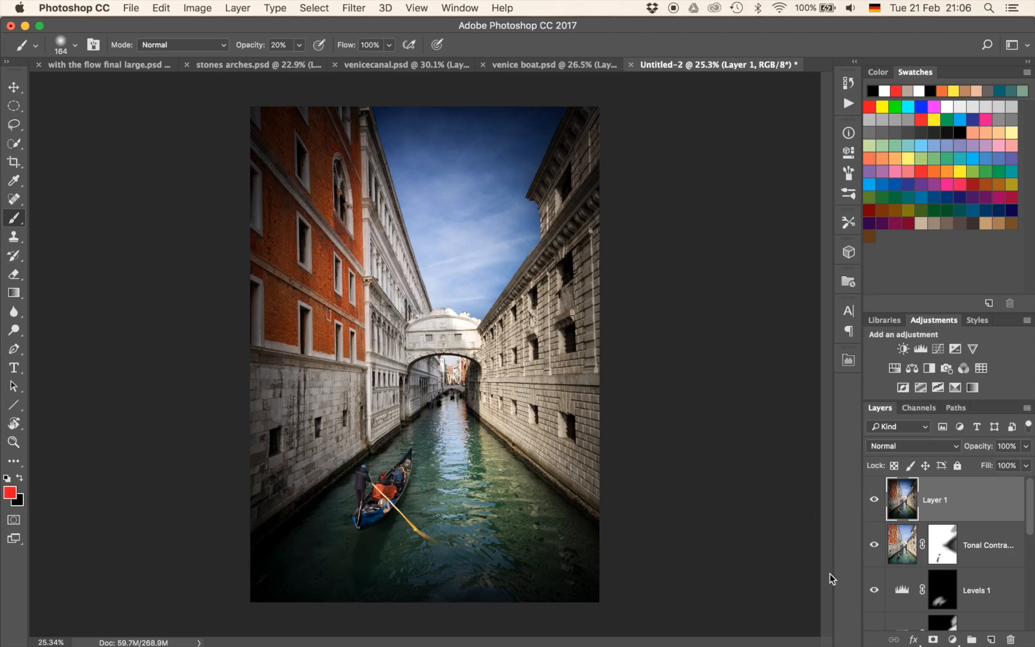
Mask the vignette layer and paint black at 20% opacity with 1561 and 2999 px brushes over the water, right wall and upper sky area.
{"action": "left_click", "coordinate": [933, 640]}
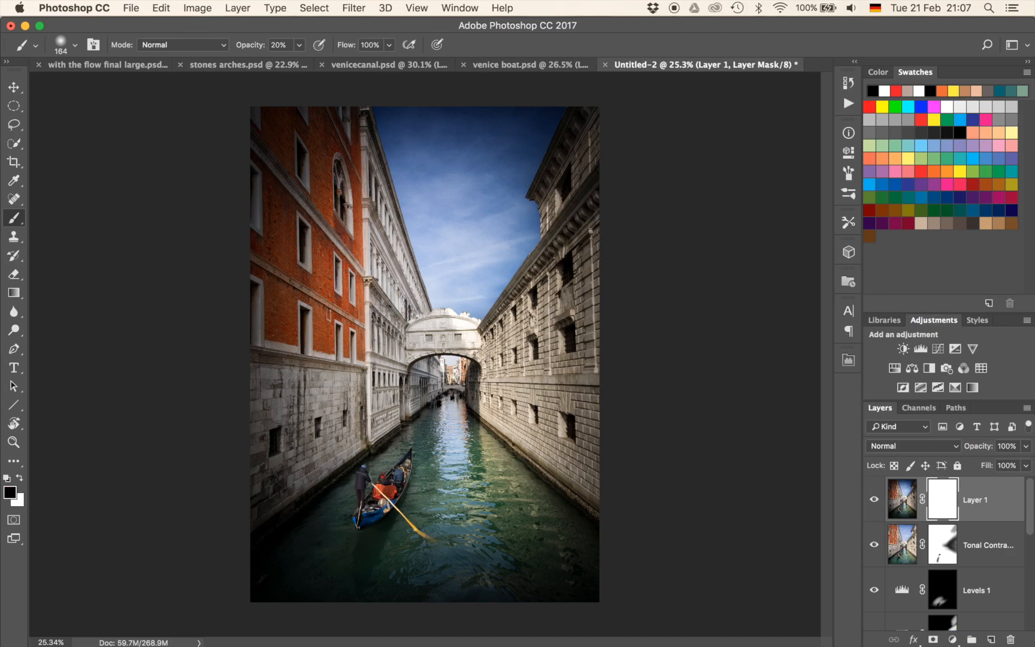
{"action": "left_click_drag", "start_coordinate": [373, 477], "coordinate": [424, 476]}
{"action": "mouse_move", "coordinate": [279, 606]}
{"action": "left_mouse_down"}
{"action": "mouse_move", "coordinate": [259, 599]}
{"action": "mouse_move", "coordinate": [247, 608]}
{"action": "mouse_move", "coordinate": [453, 563]}
{"action": "mouse_move", "coordinate": [512, 558]}
{"action": "mouse_move", "coordinate": [518, 578]}
{"action": "mouse_move", "coordinate": [553, 575]}
{"action": "mouse_move", "coordinate": [511, 580]}
{"action": "mouse_move", "coordinate": [469, 523]}
{"action": "mouse_move", "coordinate": [461, 470]}
{"action": "left_mouse_up"}
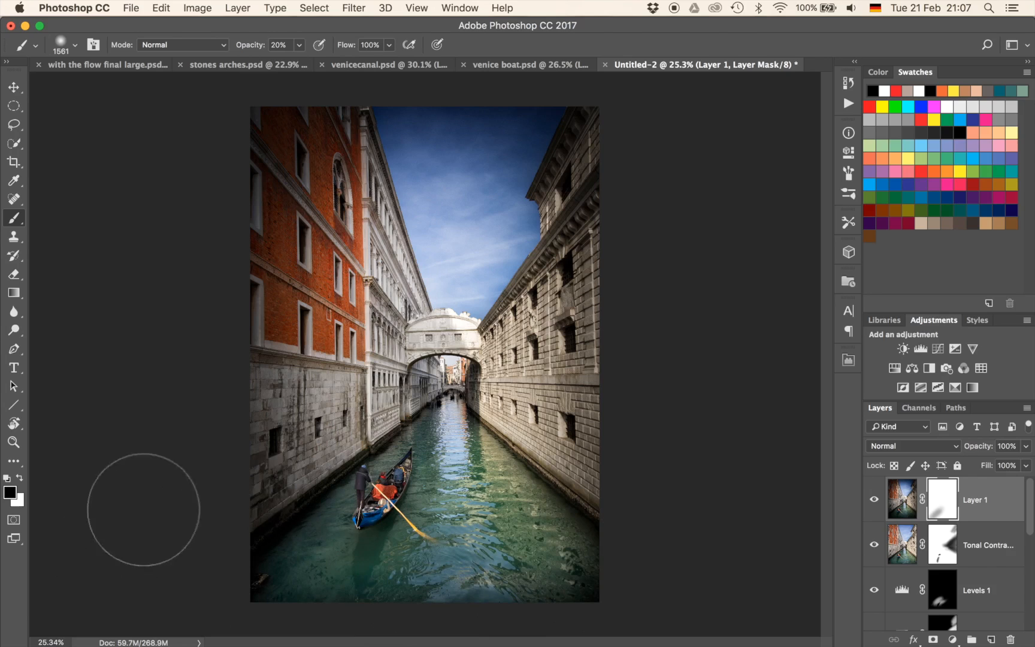
{"action": "mouse_move", "coordinate": [228, 560]}
{"action": "left_mouse_down"}
{"action": "mouse_move", "coordinate": [396, 500]}
{"action": "mouse_move", "coordinate": [305, 551]}
{"action": "mouse_move", "coordinate": [382, 529]}
{"action": "mouse_move", "coordinate": [338, 574]}
{"action": "mouse_move", "coordinate": [269, 556]}
{"action": "mouse_move", "coordinate": [473, 567]}
{"action": "left_mouse_up"}
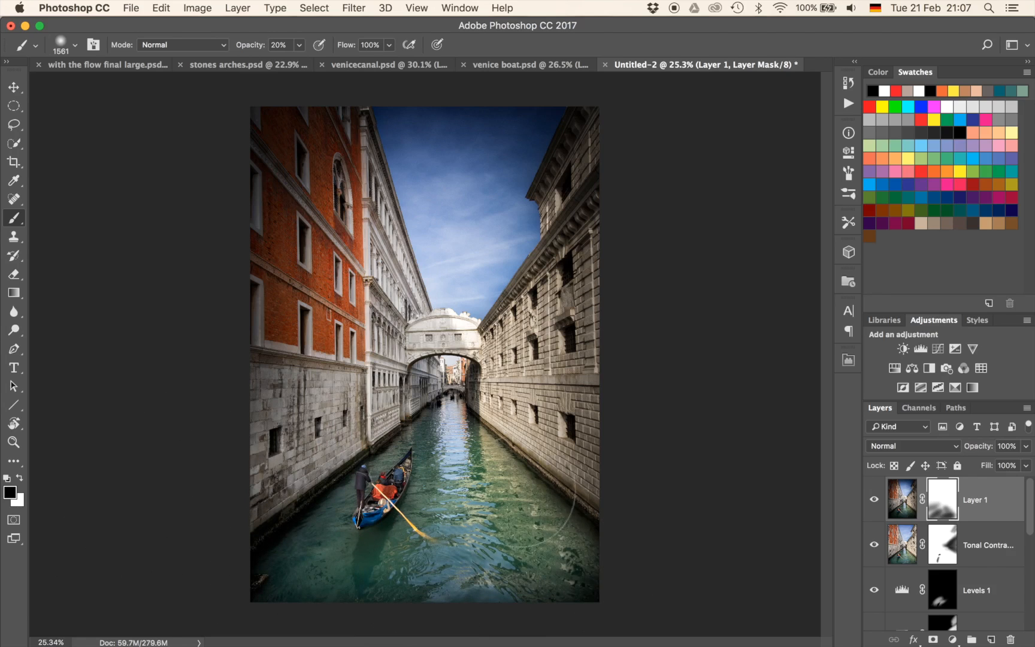
{"action": "mouse_move", "coordinate": [626, 369]}
{"action": "left_mouse_down"}
{"action": "mouse_move", "coordinate": [580, 456]}
{"action": "mouse_move", "coordinate": [632, 203]}
{"action": "mouse_move", "coordinate": [666, 124]}
{"action": "mouse_move", "coordinate": [524, 125]}
{"action": "mouse_move", "coordinate": [629, 104]}
{"action": "mouse_move", "coordinate": [693, 127]}
{"action": "mouse_move", "coordinate": [547, 224]}
{"action": "mouse_move", "coordinate": [642, 164]}
{"action": "left_mouse_up"}
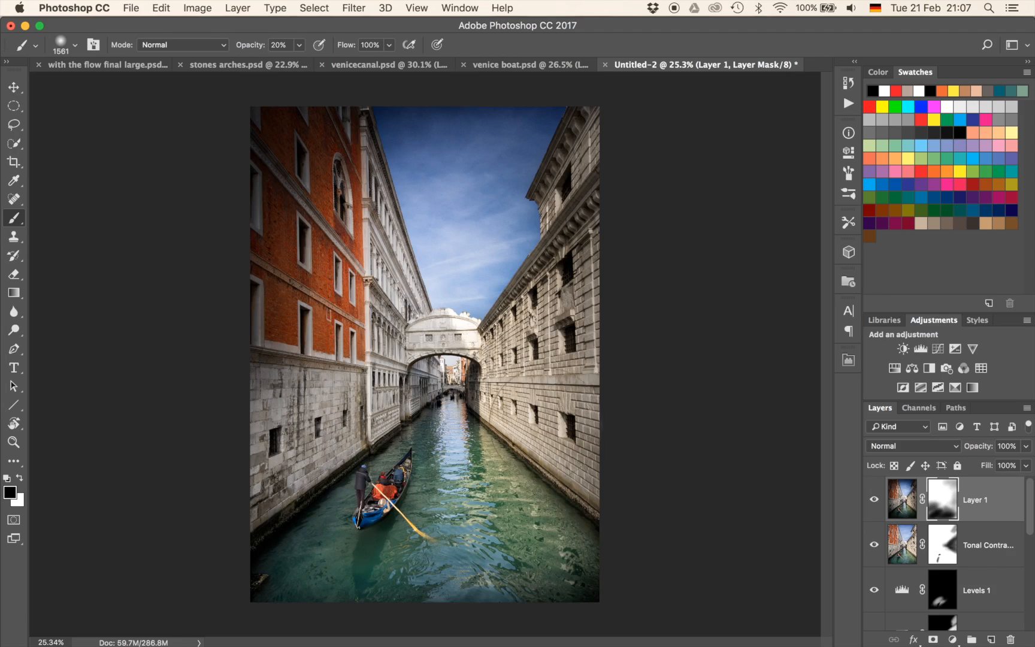
{"action": "left_click_drag", "start_coordinate": [338, 228], "coordinate": [525, 239]}
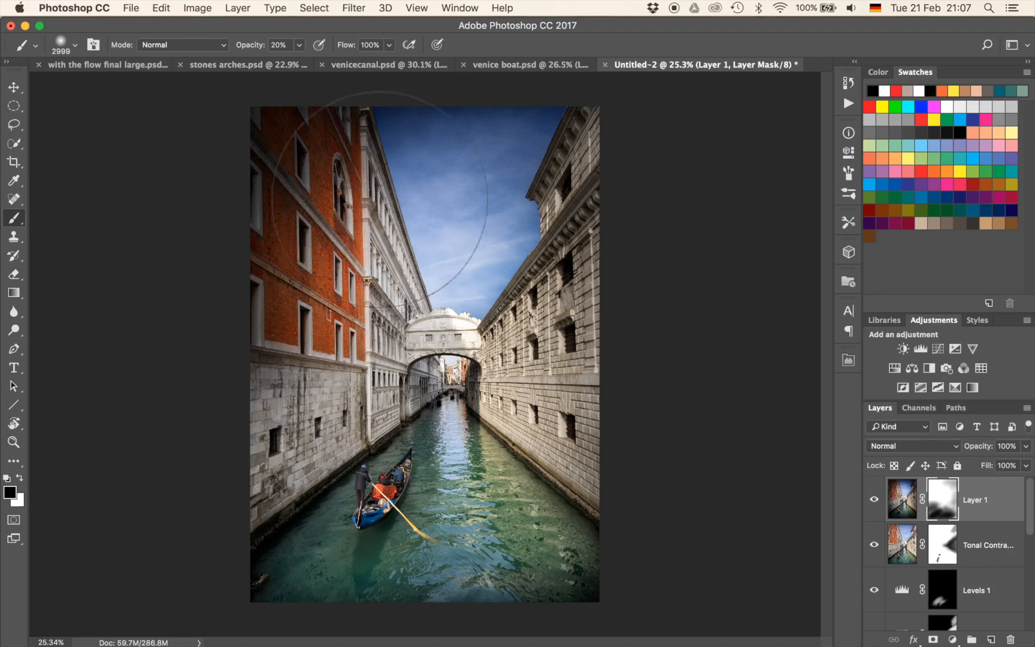
{"action": "left_click_drag", "start_coordinate": [296, 191], "coordinate": [323, 168]}
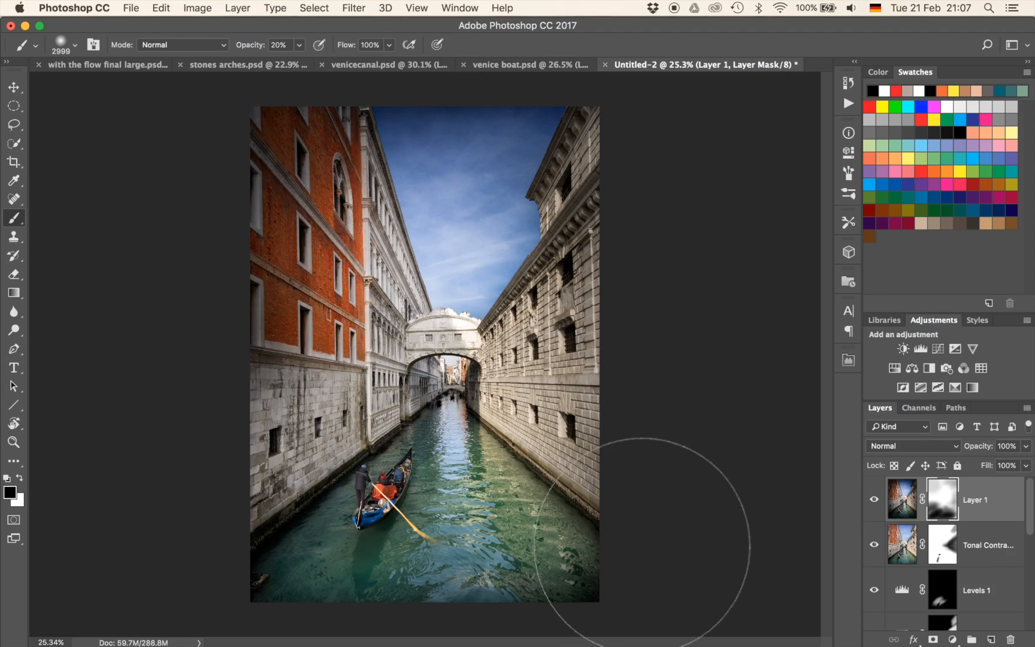
Compare the photo with and without the masked vignette layer.
{"action": "left_click", "coordinate": [874, 500]}
{"action": "left_click", "coordinate": [875, 499]}
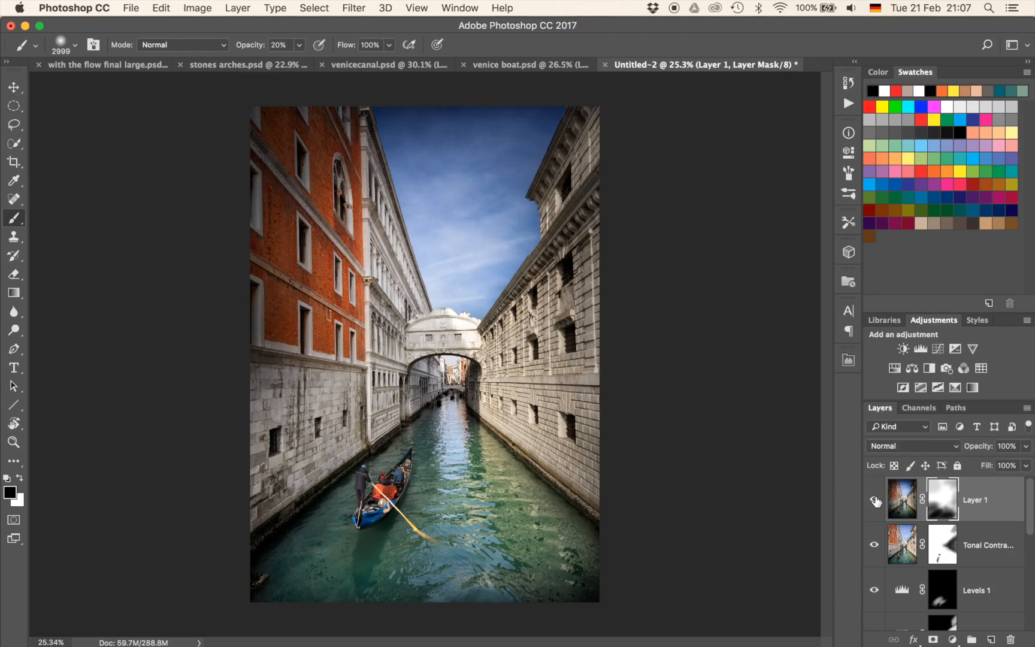
{"action": "left_click", "coordinate": [875, 500]}
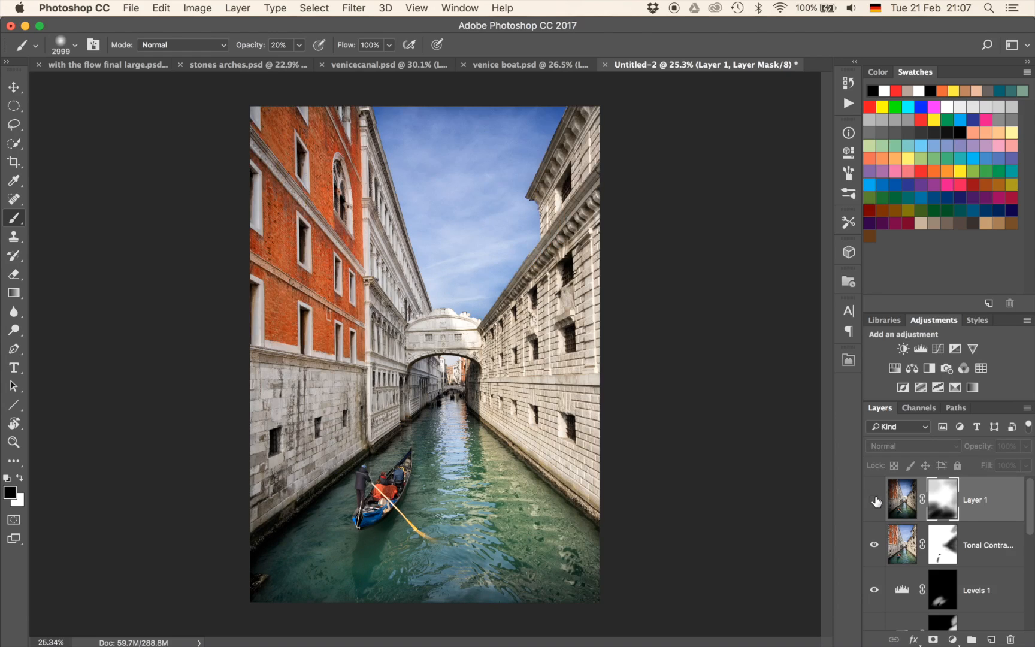
{"action": "left_click", "coordinate": [875, 499]}
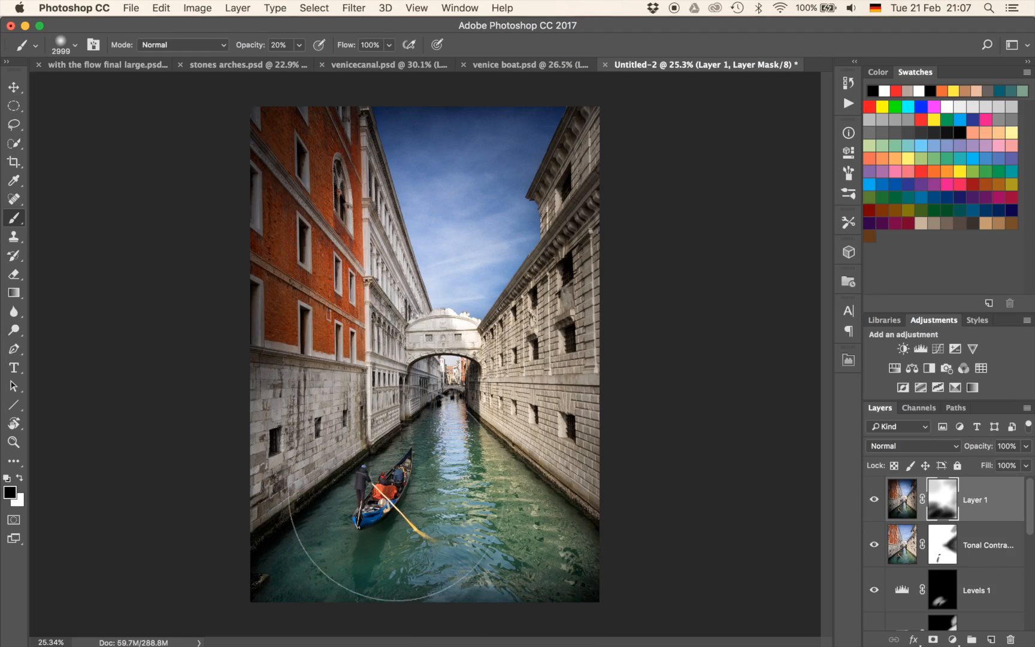
Paint black on the vignette mask over the orange building with a 1451 px brush at 10% opacity.
{"action": "mouse_move", "coordinate": [382, 269]}
{"action": "left_mouse_down"}
{"action": "mouse_move", "coordinate": [255, 246]}
{"action": "mouse_move", "coordinate": [186, 245]}
{"action": "left_mouse_up"}
{"action": "key", "text": "1"}
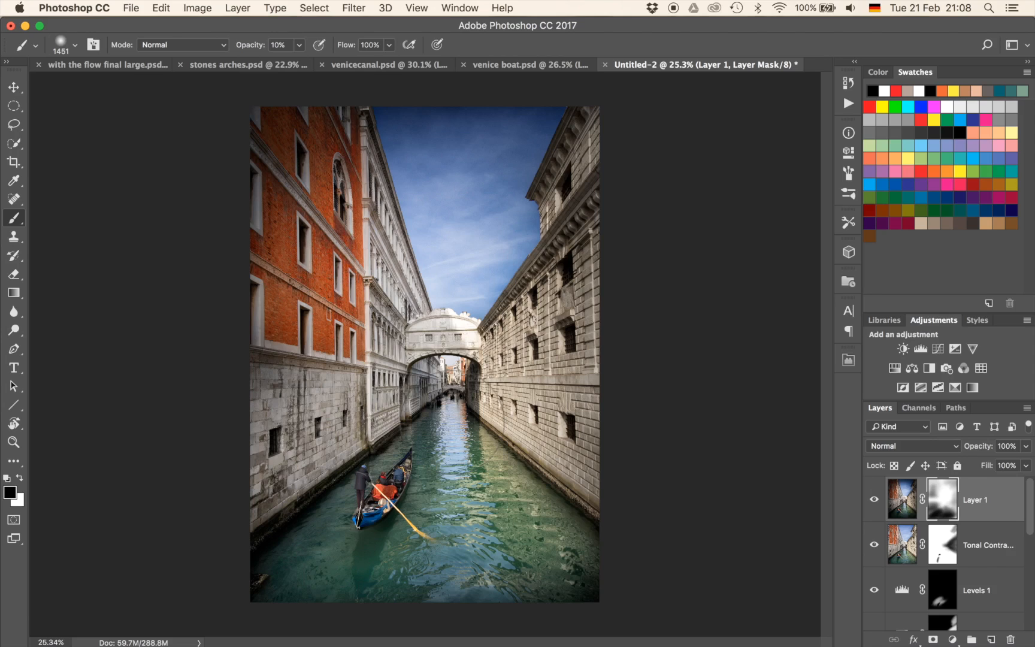
Stamp all visible layers into a new merged layer and open Color Efex Pro 4 on it.
{"action": "key", "text": "super+alt+shift+e"}
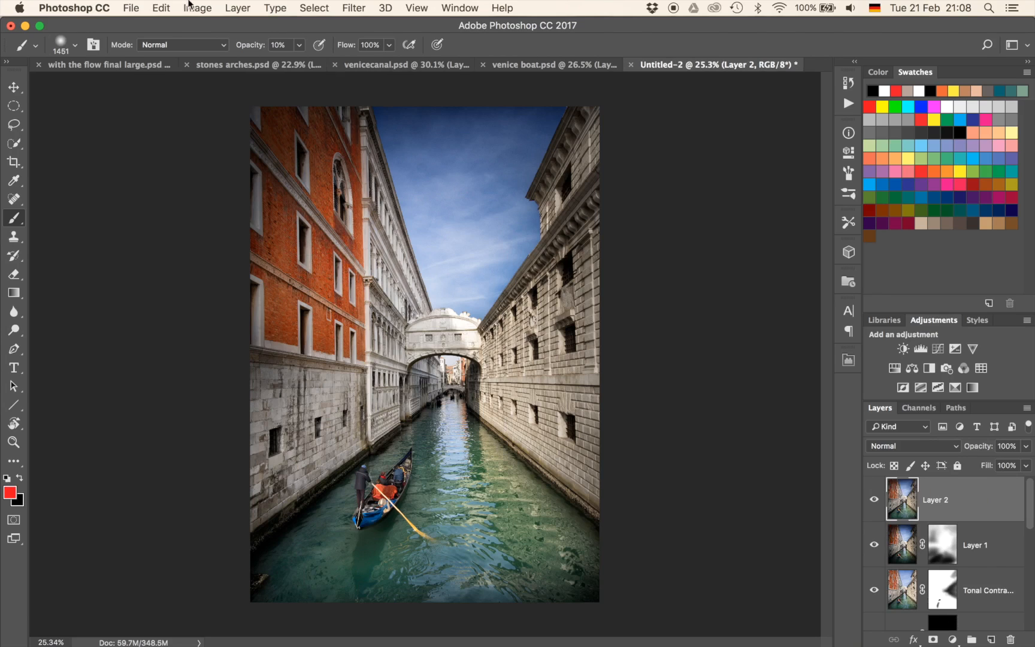
{"action": "left_click", "coordinate": [351, 8]}
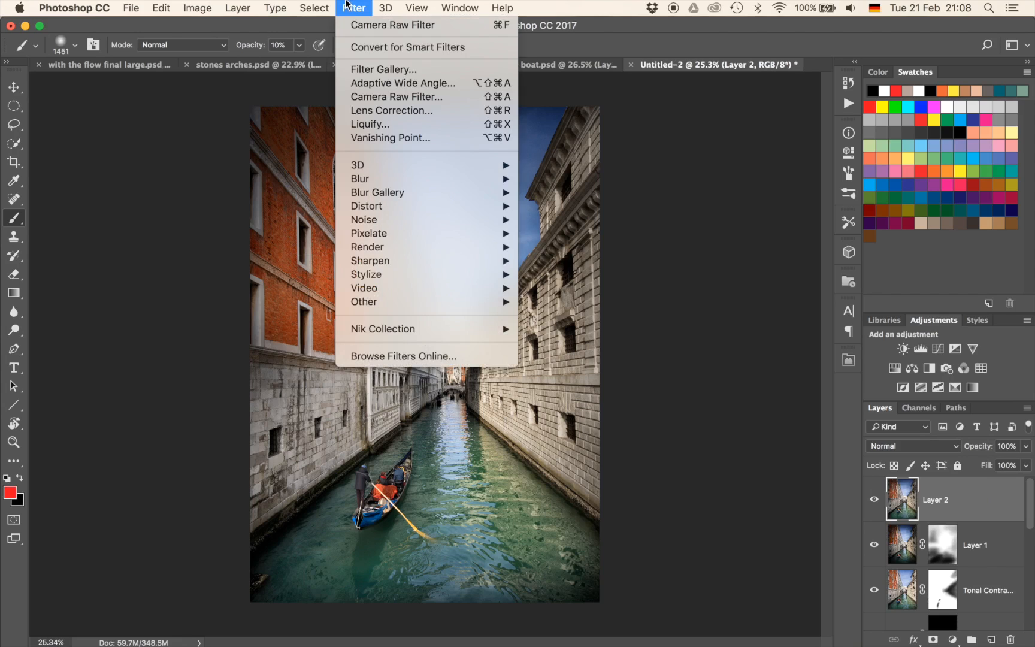
{"action": "mouse_move", "coordinate": [432, 329]}
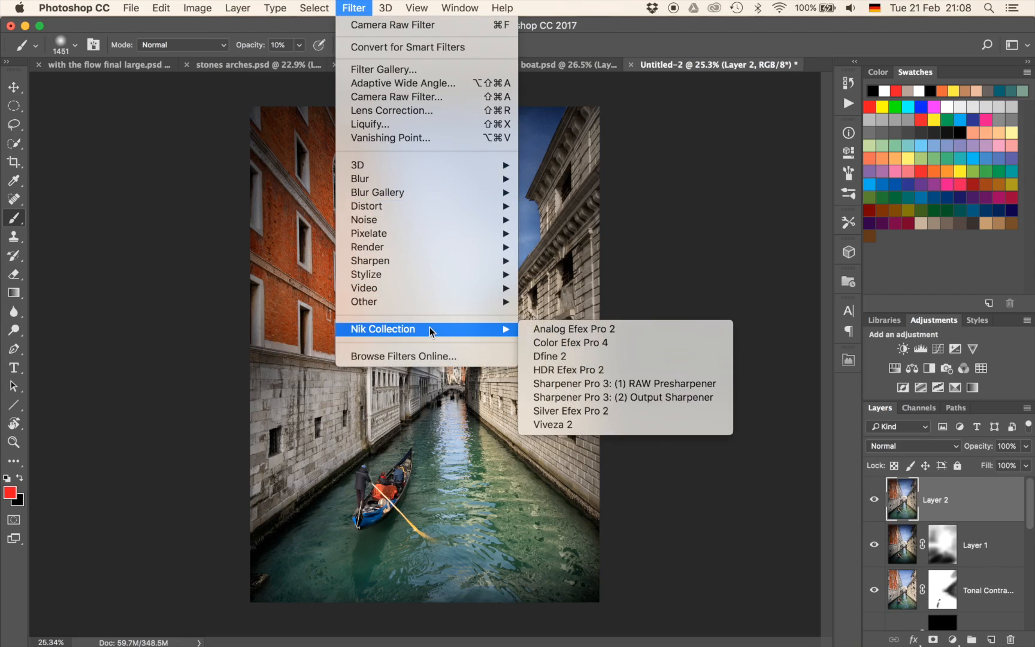
{"action": "left_click", "coordinate": [569, 341]}
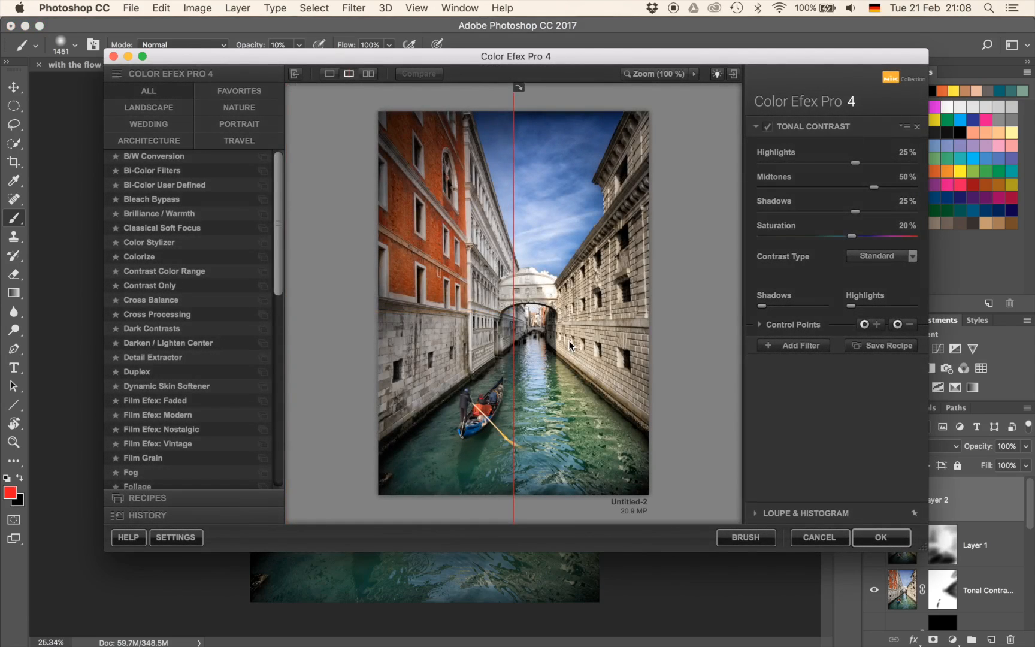
Choose the Contrast Color Range filter, extend its preview over the whole photo, and set Brightness to 17% and Color Contrast to 98%.
{"action": "left_click", "coordinate": [171, 271]}
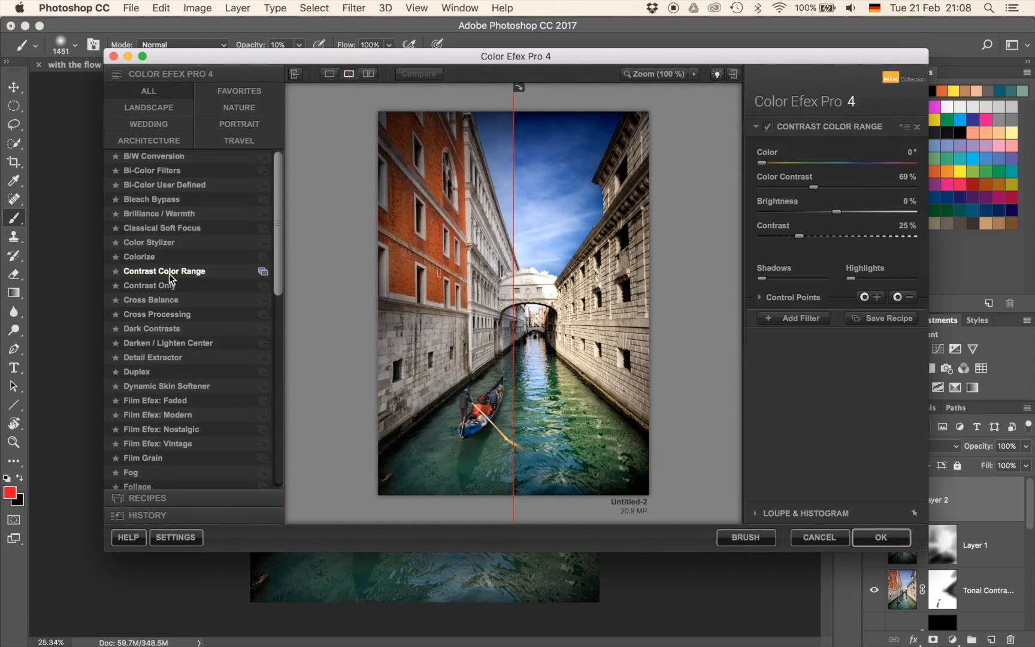
{"action": "left_click_drag", "start_coordinate": [513, 344], "coordinate": [331, 360]}
{"action": "left_click_drag", "start_coordinate": [395, 358], "coordinate": [373, 315]}
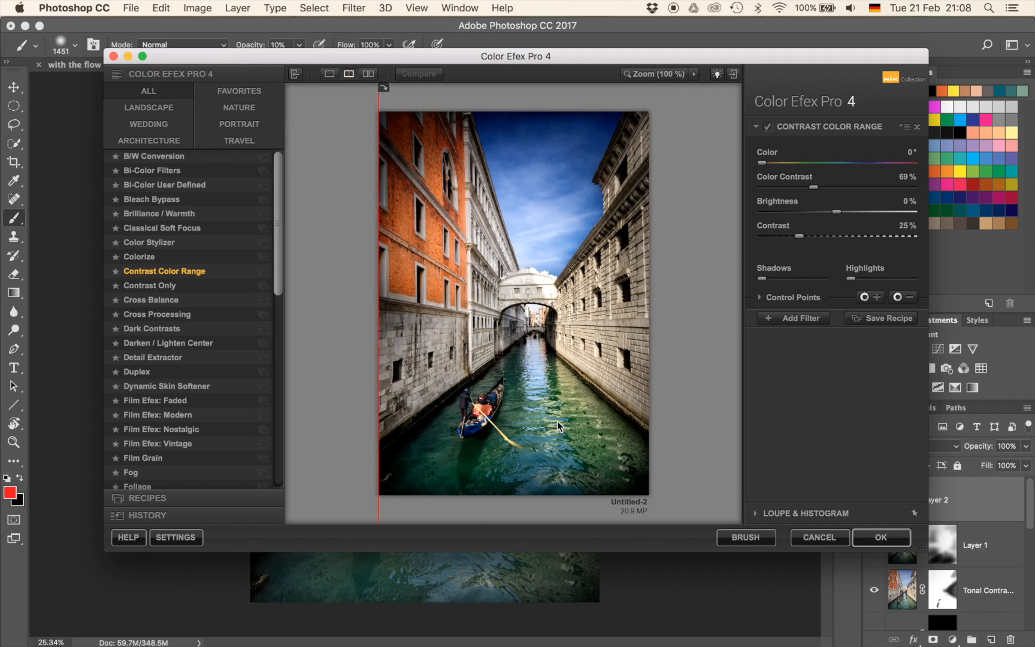
{"action": "left_click_drag", "start_coordinate": [837, 211], "coordinate": [851, 219]}
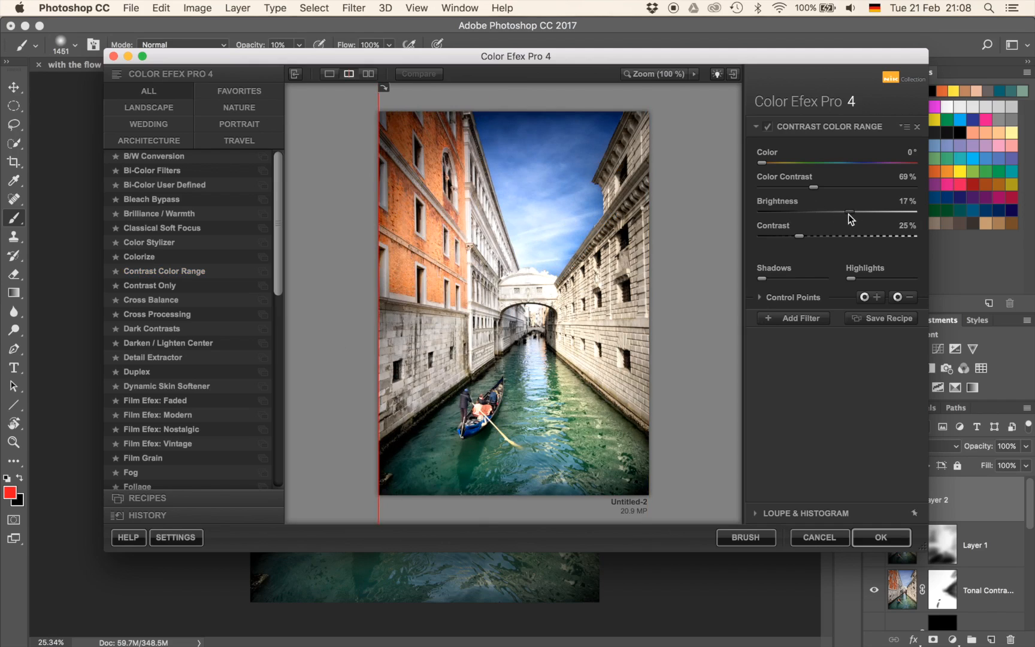
{"action": "mouse_move", "coordinate": [815, 185]}
{"action": "left_mouse_down"}
{"action": "mouse_move", "coordinate": [852, 188]}
{"action": "mouse_move", "coordinate": [836, 187]}
{"action": "left_mouse_up"}
Try other hues up to 355° for the filter's Color setting, then return it to 0°.
{"action": "left_click_drag", "start_coordinate": [761, 163], "coordinate": [909, 168]}
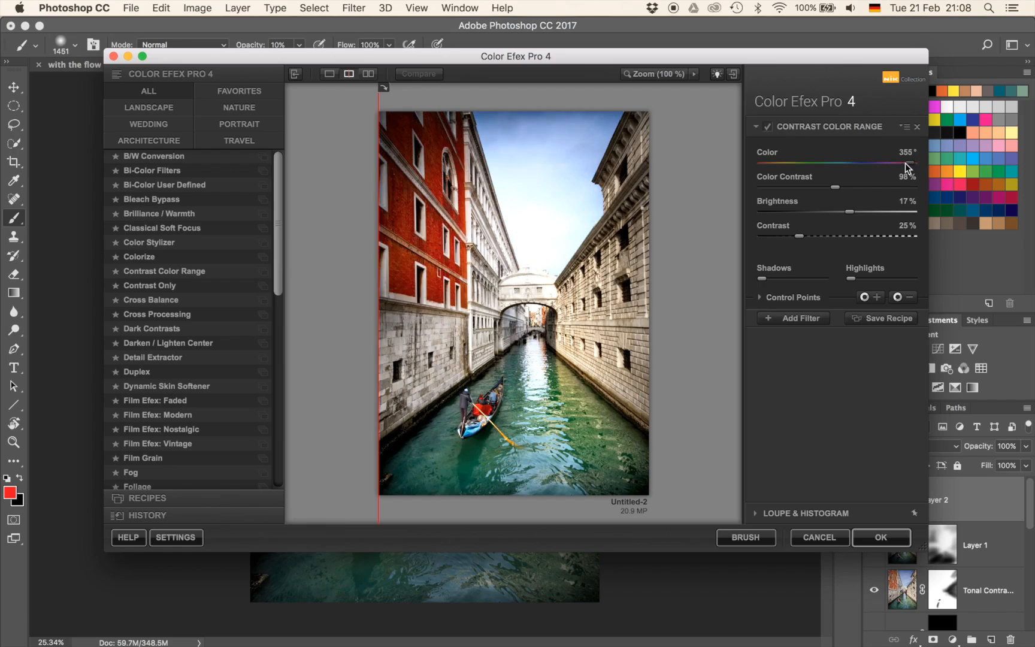
{"action": "left_click_drag", "start_coordinate": [846, 165], "coordinate": [718, 143]}
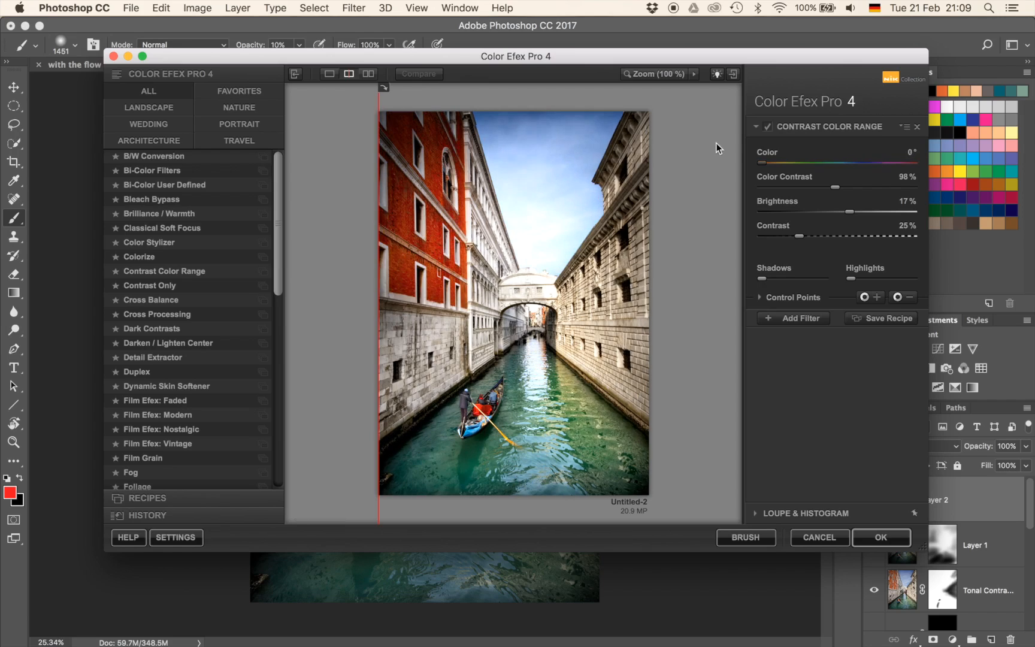
{"action": "left_click_drag", "start_coordinate": [765, 161], "coordinate": [735, 166]}
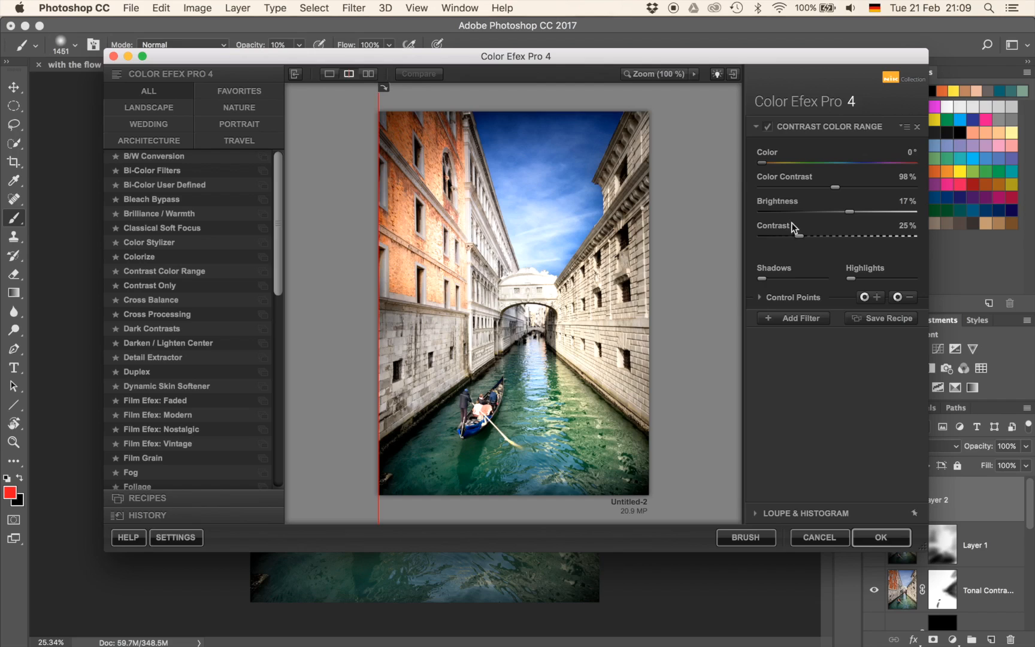
Adjust the Contrast amount of the Contrast Color Range filter slightly and apply the filter.
{"action": "mouse_move", "coordinate": [823, 237]}
{"action": "left_mouse_down"}
{"action": "mouse_move", "coordinate": [845, 240]}
{"action": "mouse_move", "coordinate": [809, 240]}
{"action": "left_mouse_up"}
{"action": "left_click", "coordinate": [880, 538]}
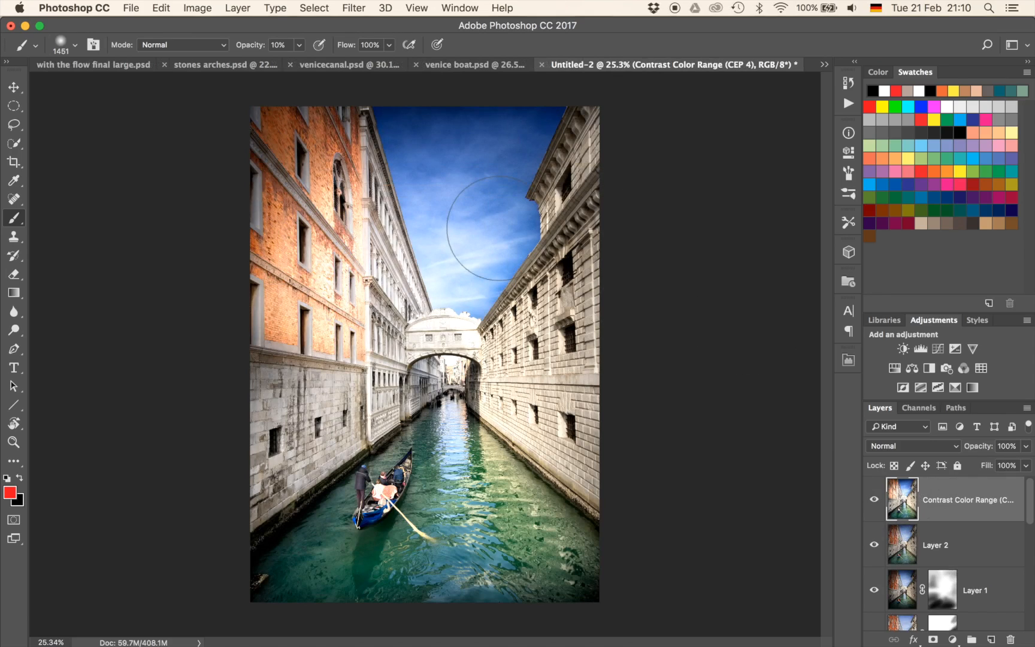
Hide the Contrast Color Range layer with a black mask and paint white over the lower canal water using a 1451 px brush at 10% opacity.
{"action": "left_click", "coordinate": [933, 639]}
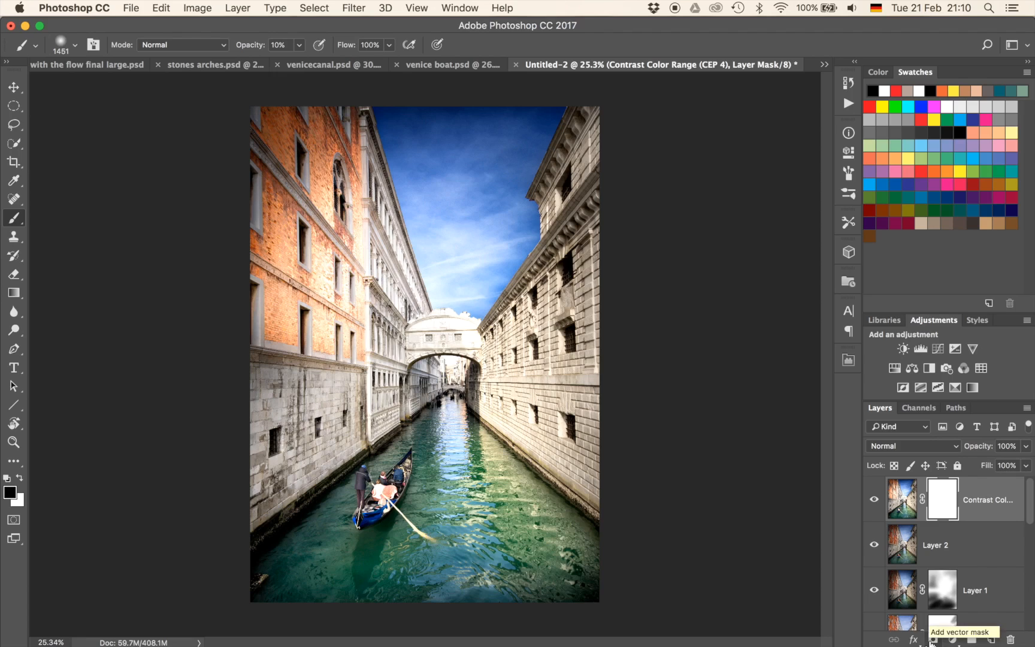
{"action": "key", "text": "super+i"}
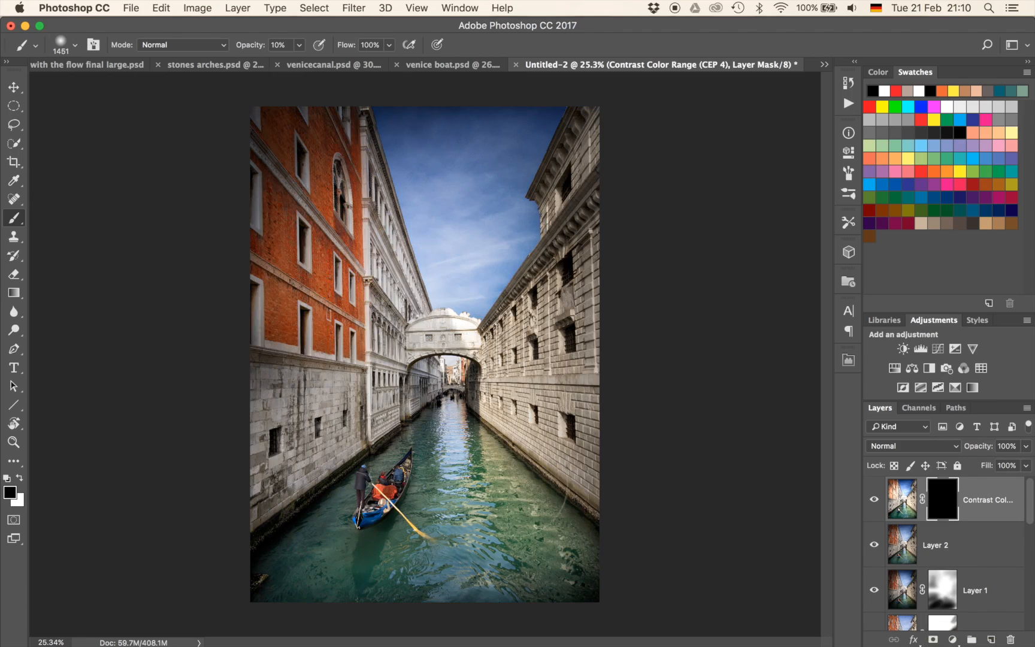
{"action": "key", "text": "x"}
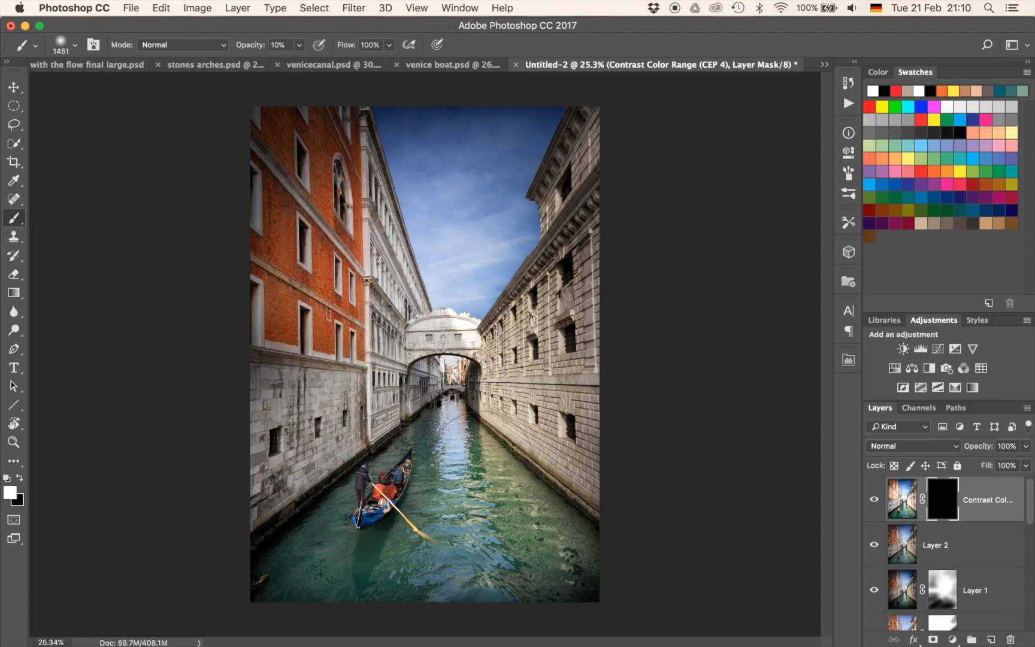
{"action": "left_click_drag", "start_coordinate": [476, 471], "coordinate": [539, 551]}
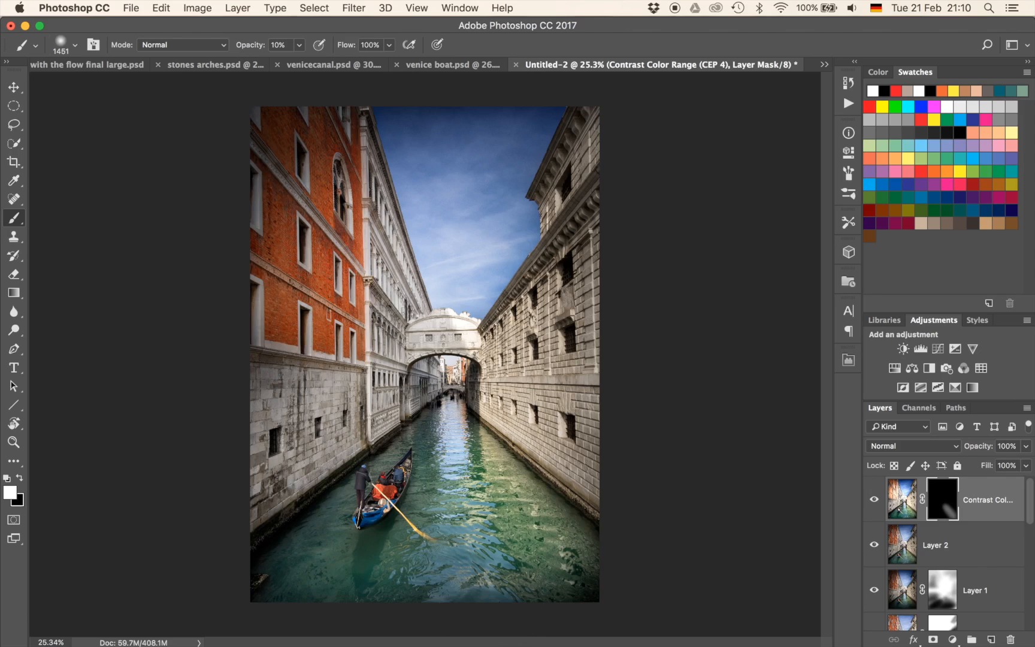
{"action": "left_click_drag", "start_coordinate": [450, 525], "coordinate": [569, 590]}
{"action": "mouse_move", "coordinate": [457, 470]}
{"action": "left_mouse_down"}
{"action": "mouse_move", "coordinate": [505, 556]}
{"action": "mouse_move", "coordinate": [459, 530]}
{"action": "left_mouse_up"}
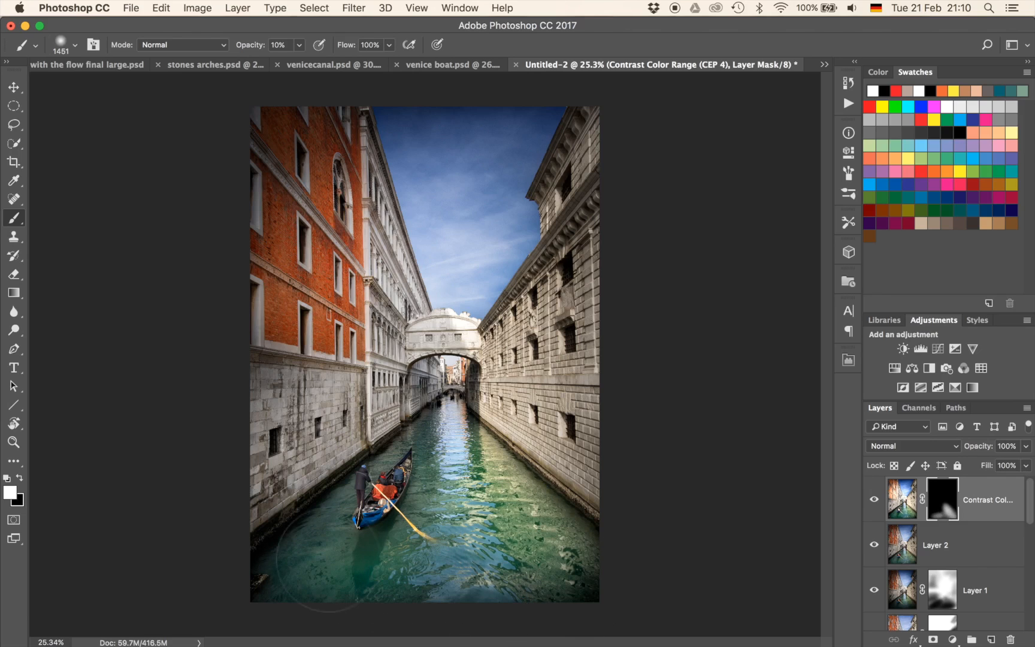
{"action": "mouse_move", "coordinate": [383, 564]}
{"action": "left_mouse_down"}
{"action": "mouse_move", "coordinate": [423, 566]}
{"action": "mouse_move", "coordinate": [436, 487]}
{"action": "mouse_move", "coordinate": [535, 540]}
{"action": "left_mouse_up"}
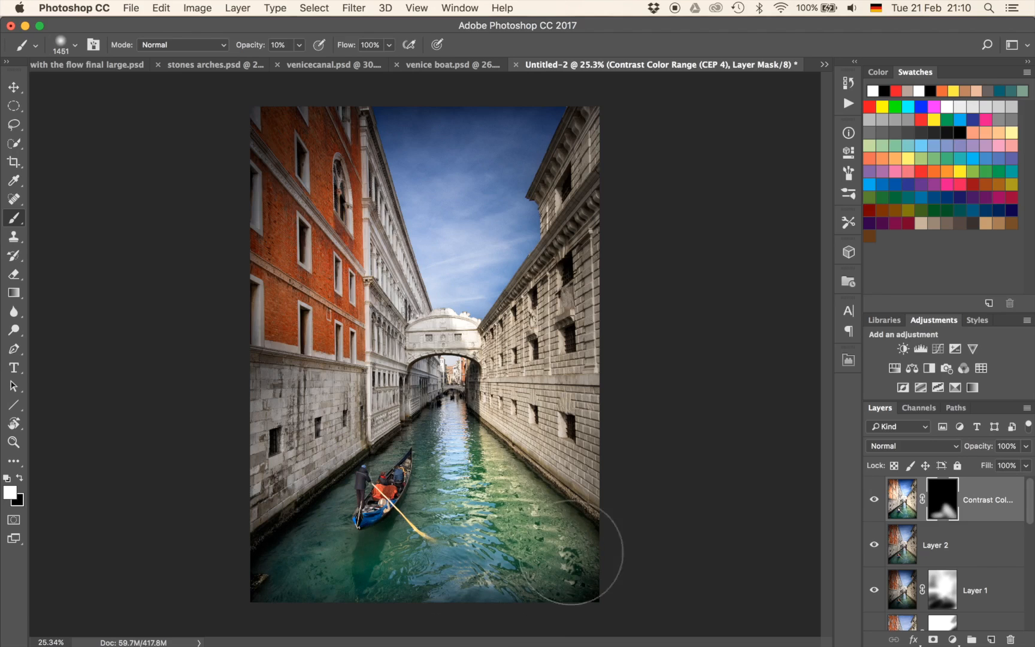
Paint white on the Contrast Color Range mask over the canal water around the gondola with a 196 px brush at 10% opacity.
{"action": "left_click_drag", "start_coordinate": [496, 448], "coordinate": [377, 446], "text": "ctrl+alt"}
{"action": "key", "text": "super+plus"}
{"action": "key", "text": "super+plus"}
{"action": "key", "text": "super+plus"}
{"action": "left_click_drag", "start_coordinate": [459, 498], "coordinate": [397, 346]}
{"action": "key", "text": "super+plus"}
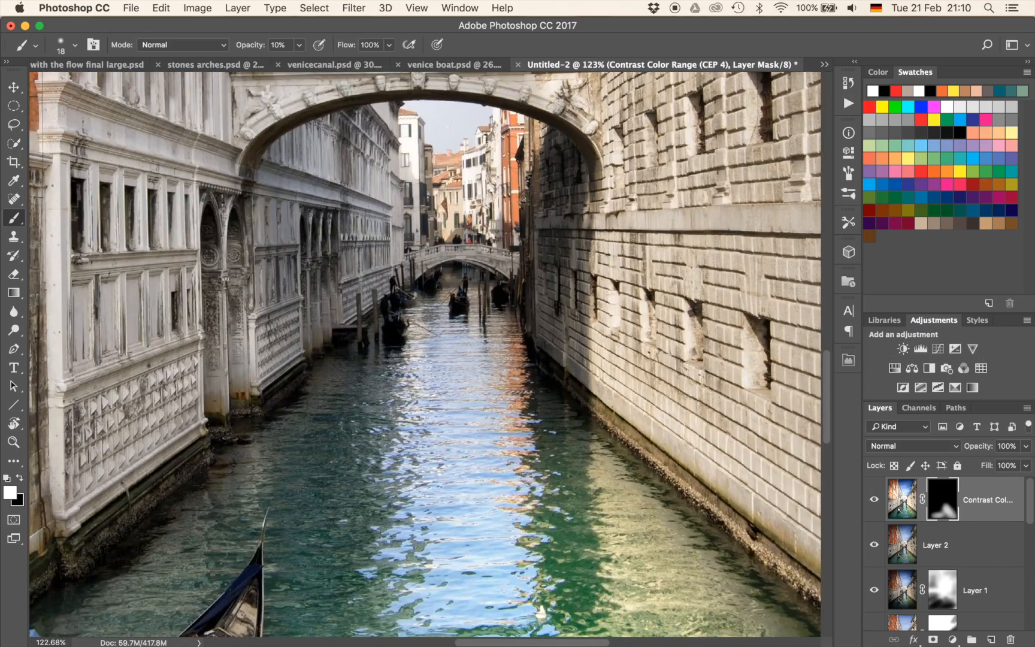
{"action": "mouse_move", "coordinate": [424, 408]}
{"action": "left_mouse_down"}
{"action": "mouse_move", "coordinate": [470, 300]}
{"action": "mouse_move", "coordinate": [435, 399]}
{"action": "left_mouse_up"}
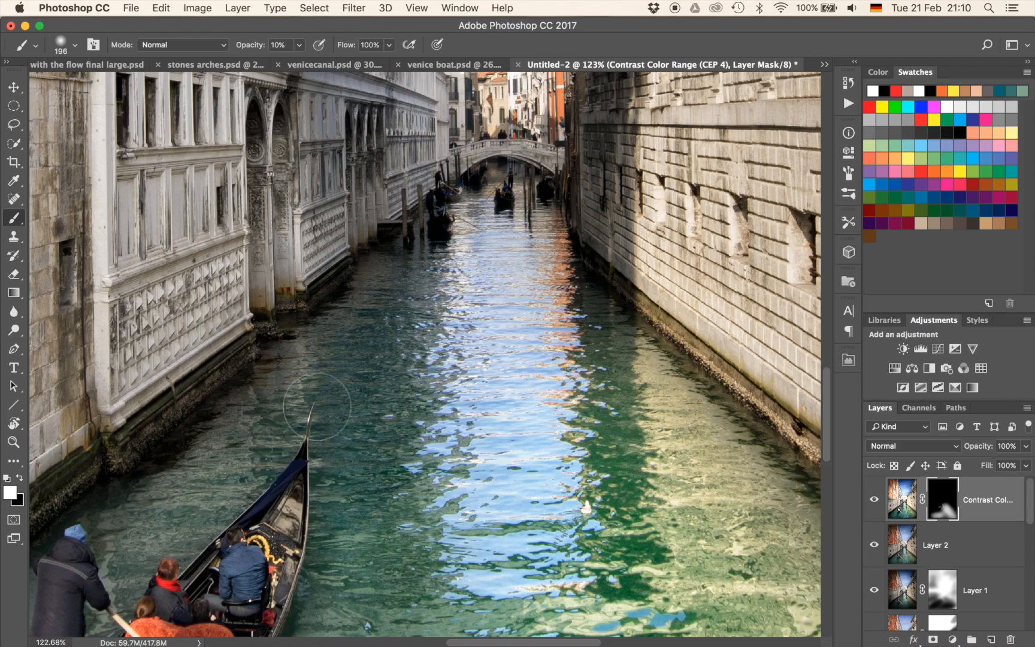
{"action": "scroll", "coordinate": [413, 467], "scroll_direction": "down", "scroll_amount": 10}
{"action": "scroll", "coordinate": [413, 467], "scroll_direction": "left", "scroll_amount": 3}
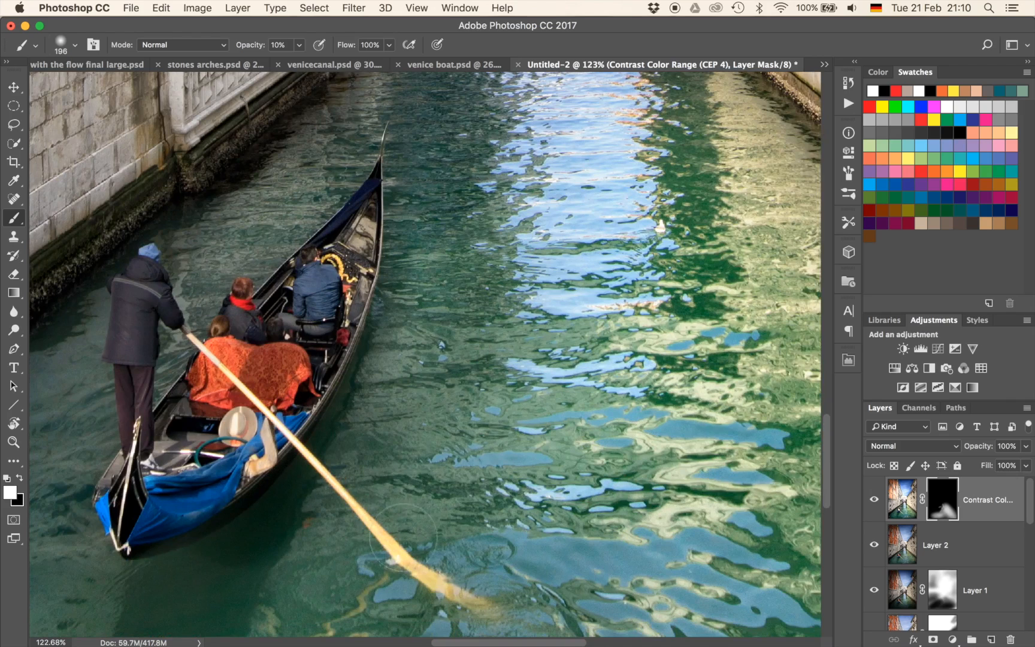
Compare the photo with and without the Contrast Color Range layer to examine the water's color and contrast.
{"action": "scroll", "coordinate": [786, 386], "scroll_direction": "down", "scroll_amount": 6}
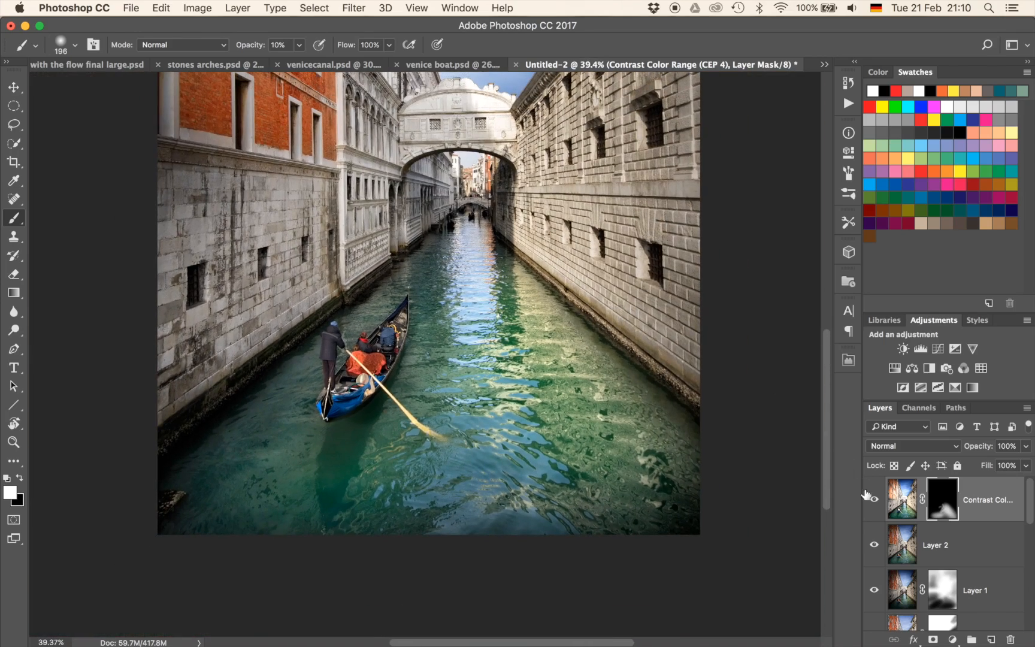
{"action": "left_click", "coordinate": [874, 500]}
{"action": "left_click", "coordinate": [874, 501]}
{"action": "left_click", "coordinate": [874, 501]}
{"action": "left_click", "coordinate": [875, 500]}
{"action": "left_click", "coordinate": [874, 503]}
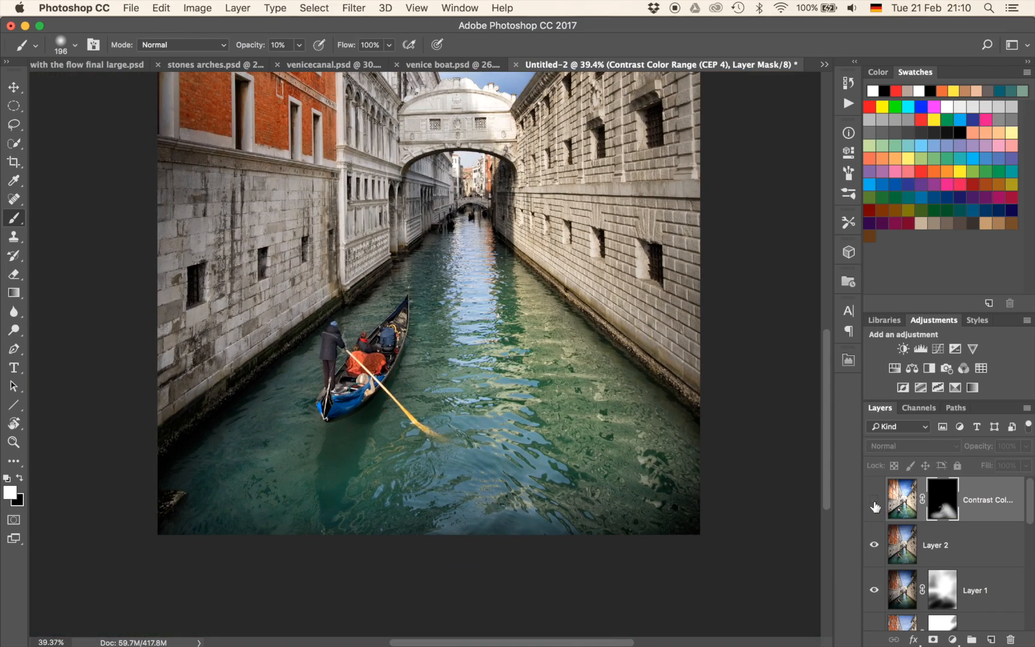
{"action": "left_click", "coordinate": [875, 503]}
{"action": "left_click", "coordinate": [875, 503]}
{"action": "left_click", "coordinate": [875, 504]}
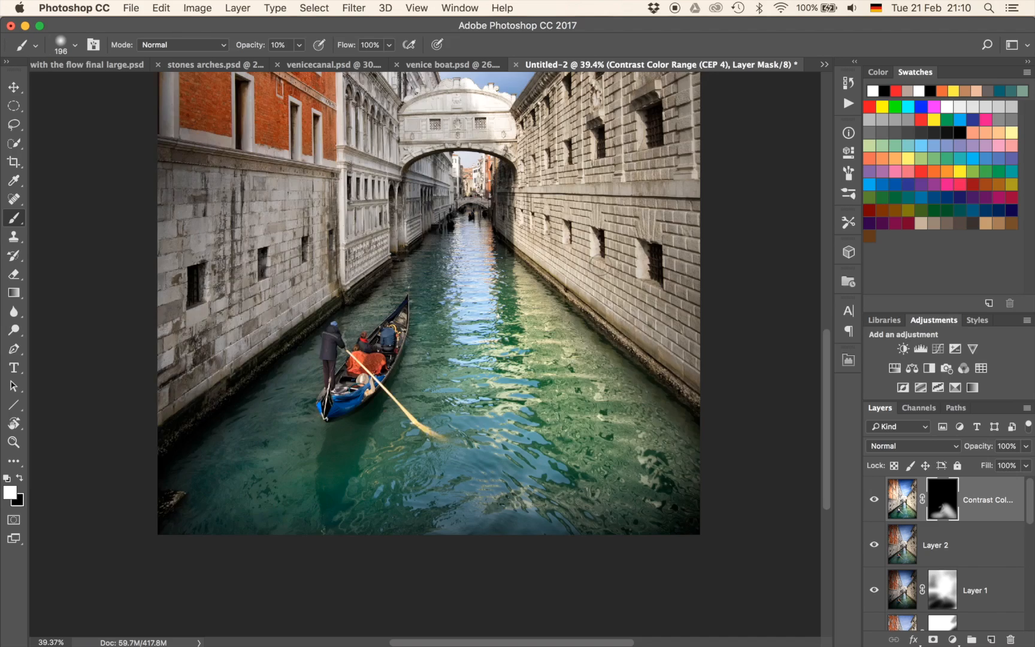
{"action": "scroll", "coordinate": [600, 265], "scroll_direction": "down", "scroll_amount": 3}
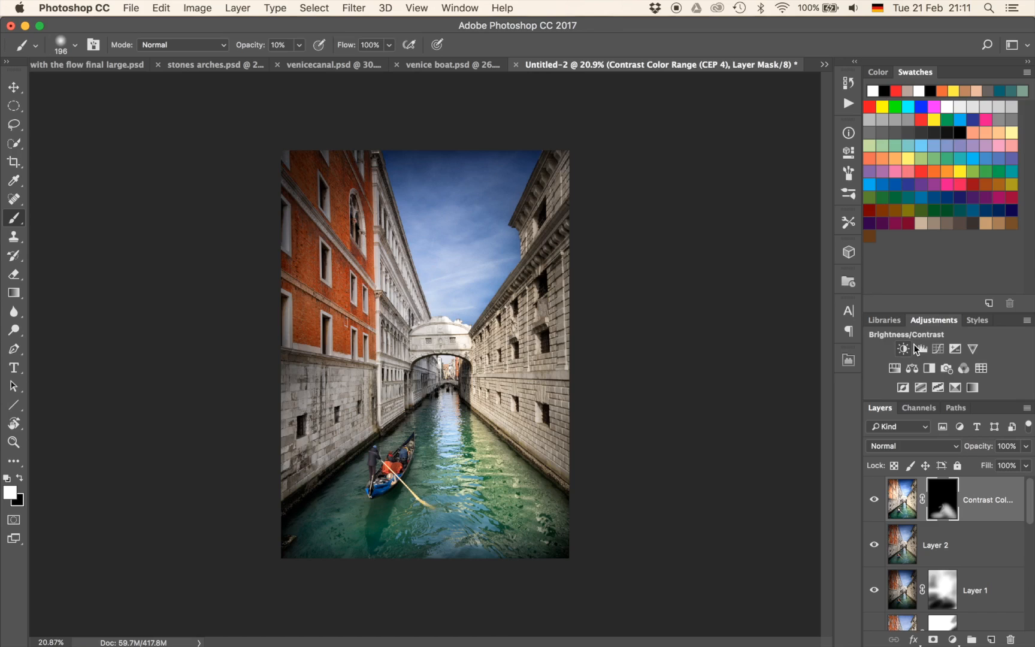
Add a Curves adjustment layer and brighten the photo by raising the RGB curve from input 92 to output 117.
{"action": "left_click", "coordinate": [939, 349]}
{"action": "mouse_move", "coordinate": [690, 304]}
{"action": "left_mouse_down"}
{"action": "mouse_move", "coordinate": [707, 314]}
{"action": "mouse_move", "coordinate": [681, 296]}
{"action": "left_mouse_up"}
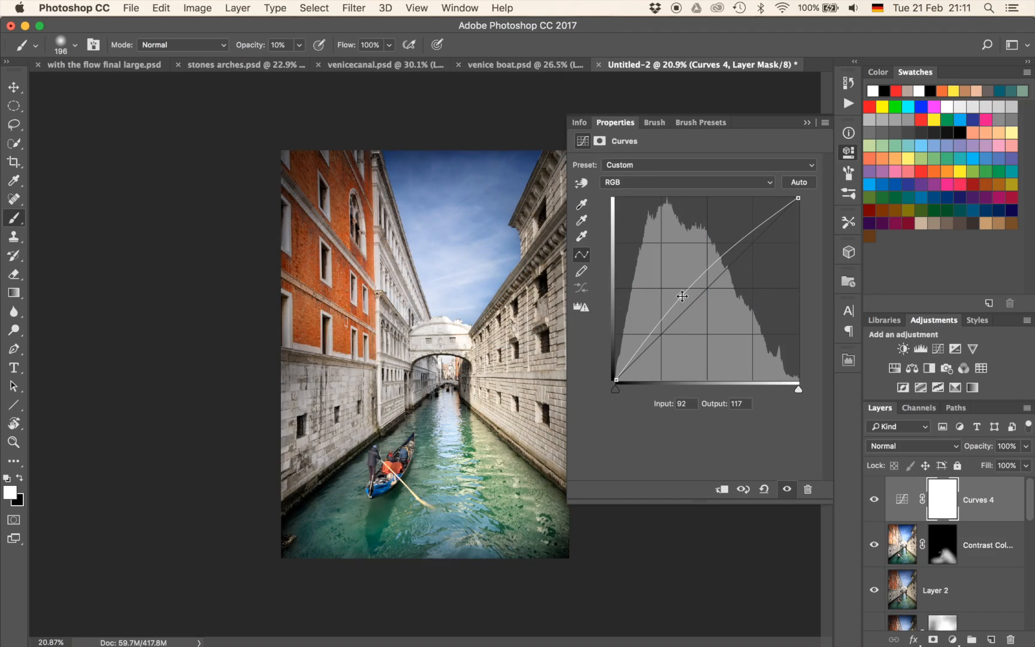
{"action": "left_click", "coordinate": [807, 123]}
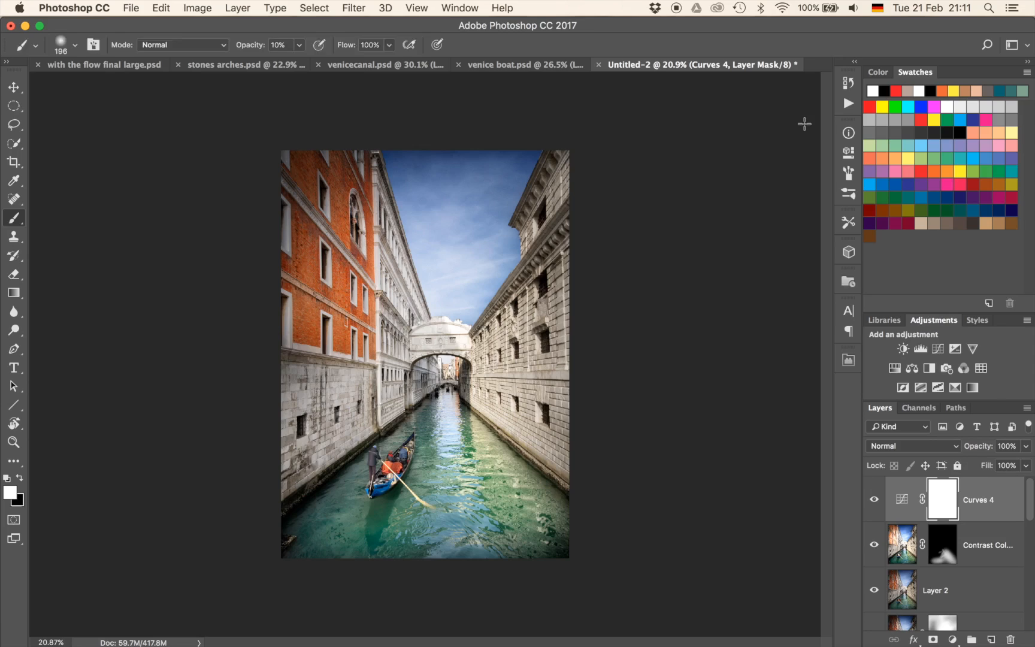
Draw an elliptical selection around the gondola, fill it with black on the Curves 4 mask at 100% opacity, and deselect.
{"action": "key", "text": "m"}
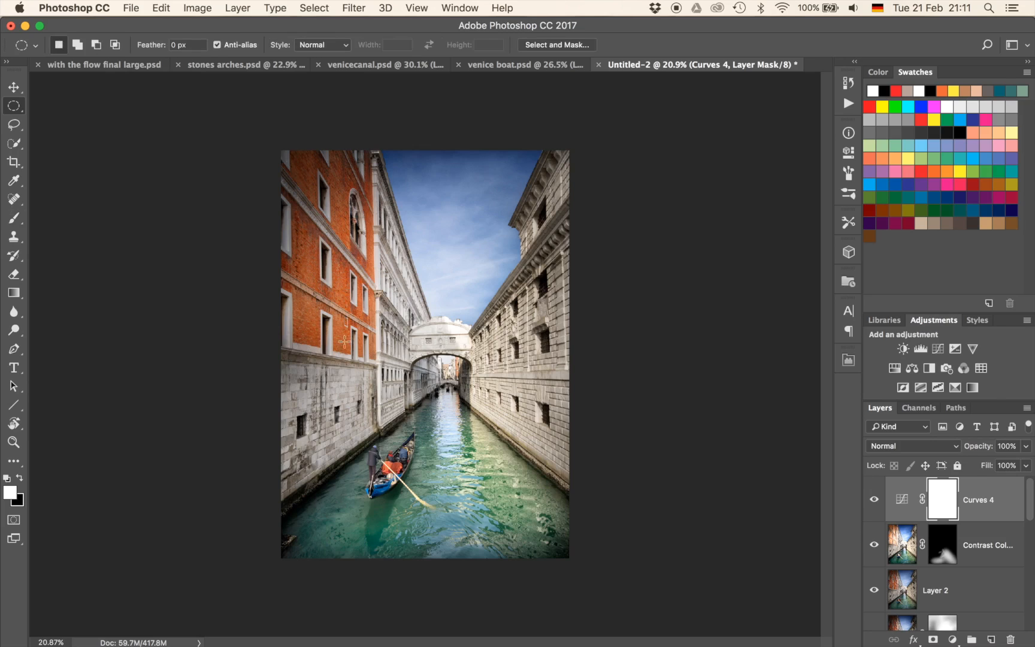
{"action": "left_click_drag", "start_coordinate": [308, 355], "coordinate": [467, 552]}
{"action": "left_click_drag", "start_coordinate": [441, 494], "coordinate": [442, 480]}
{"action": "key", "text": "shift"}
{"action": "key", "text": "shift+F5"}
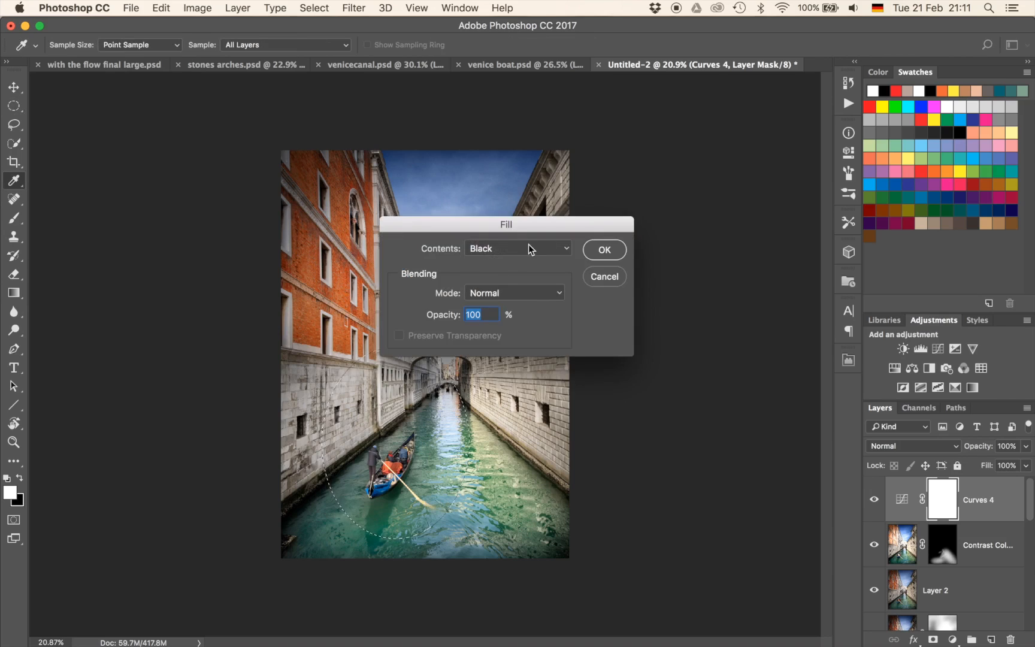
{"action": "key", "text": "Return"}
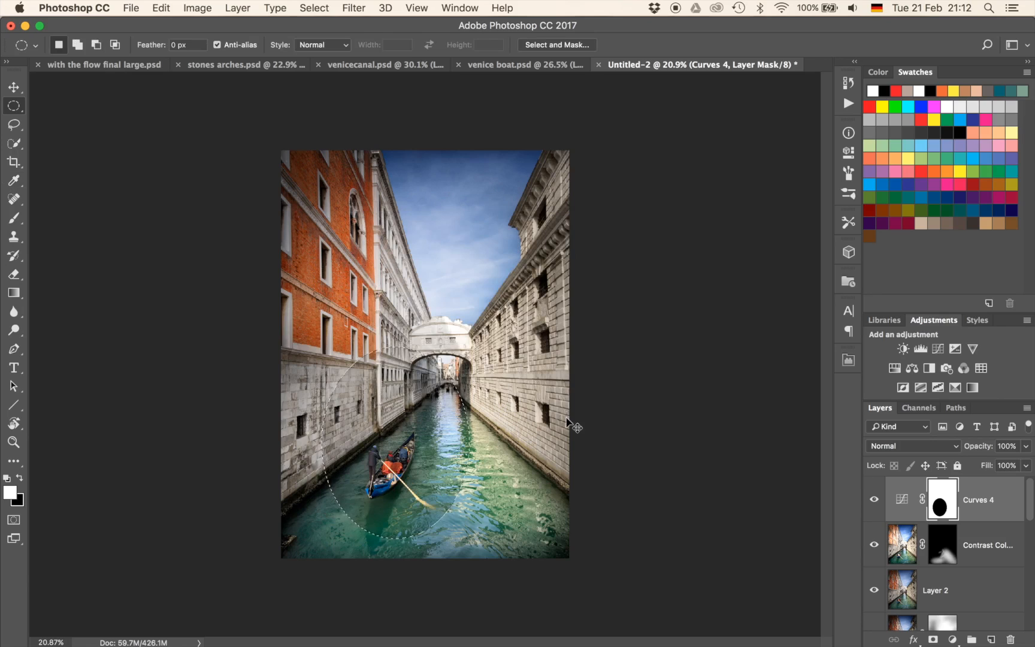
{"action": "key", "text": "super+d"}
Rotate the black ellipse on the Curves 4 mask about 32° so it follows the gondola's direction, and fine-tune its placement.
{"action": "scroll", "coordinate": [330, 412], "scroll_direction": "up", "scroll_amount": 8}
{"action": "scroll", "coordinate": [330, 413], "scroll_direction": "down", "scroll_amount": 5}
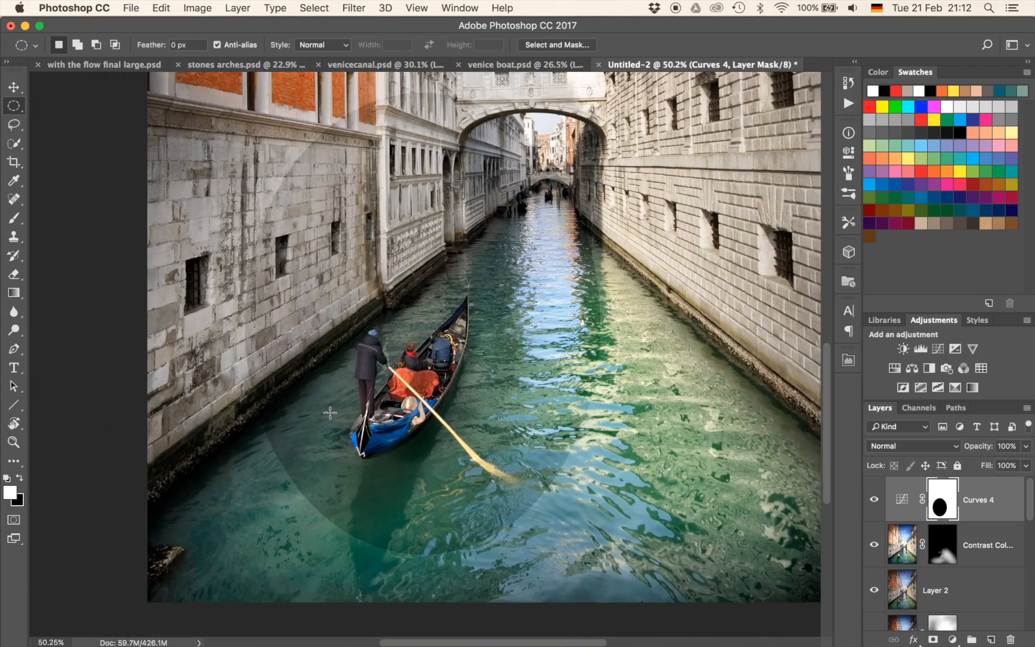
{"action": "scroll", "coordinate": [330, 413], "scroll_direction": "up", "scroll_amount": 2}
{"action": "scroll", "coordinate": [330, 413], "scroll_direction": "down", "scroll_amount": 6}
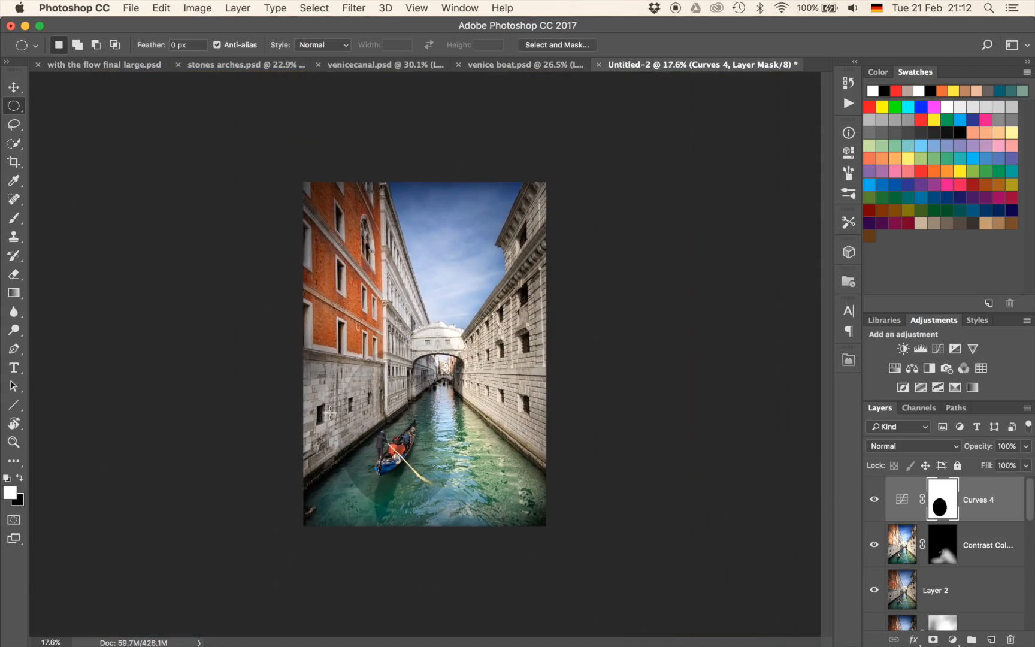
{"action": "key", "text": "v"}
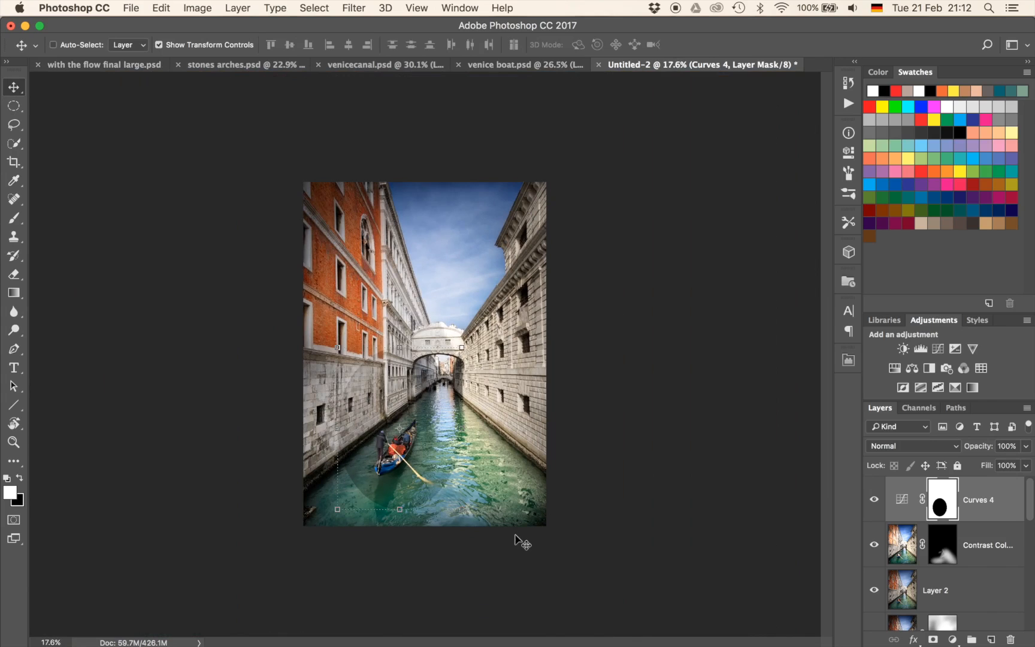
{"action": "left_click_drag", "start_coordinate": [478, 479], "coordinate": [439, 515]}
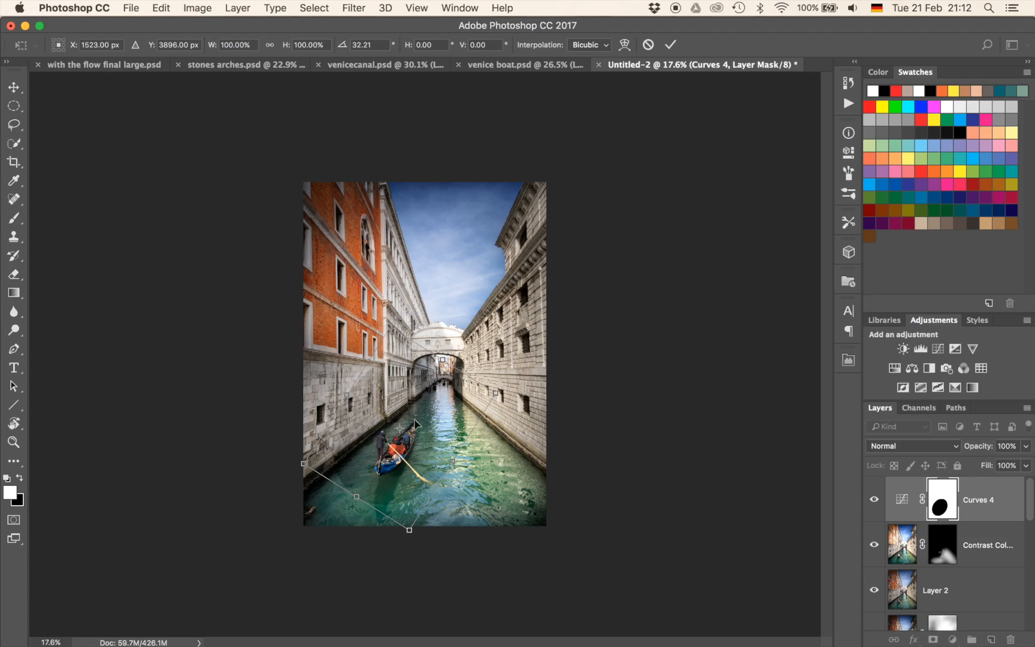
{"action": "scroll", "coordinate": [469, 400], "scroll_direction": "up", "scroll_amount": 5}
{"action": "scroll", "coordinate": [470, 400], "scroll_direction": "down", "scroll_amount": 5}
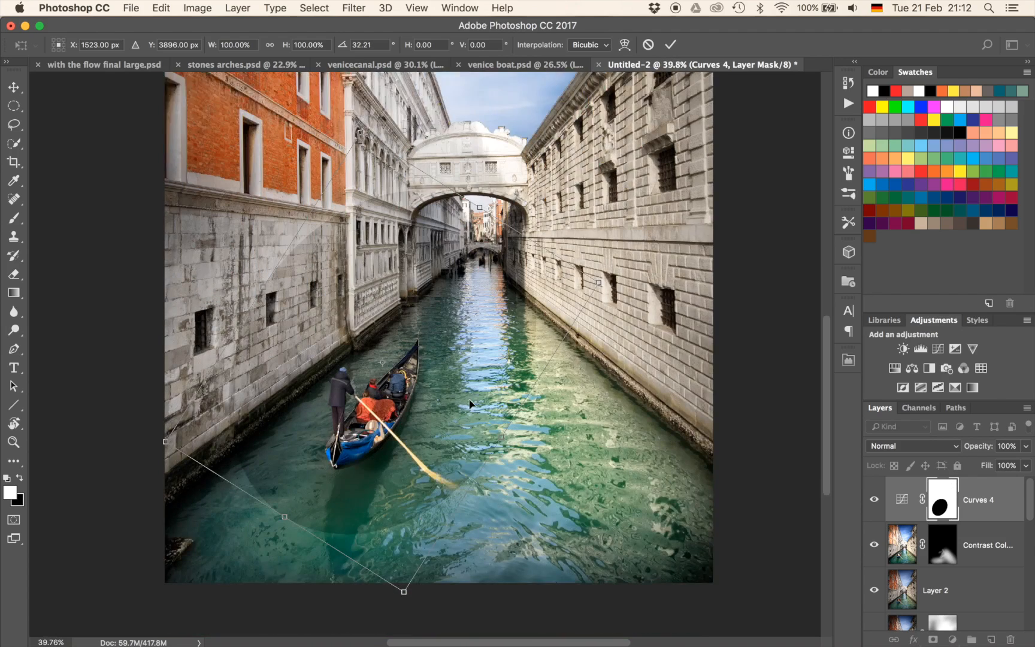
{"action": "scroll", "coordinate": [470, 400], "scroll_direction": "up", "scroll_amount": 1}
{"action": "mouse_move", "coordinate": [535, 413]}
{"action": "left_mouse_down"}
{"action": "mouse_move", "coordinate": [533, 402]}
{"action": "mouse_move", "coordinate": [521, 414]}
{"action": "left_mouse_up"}
{"action": "key", "text": "Return"}
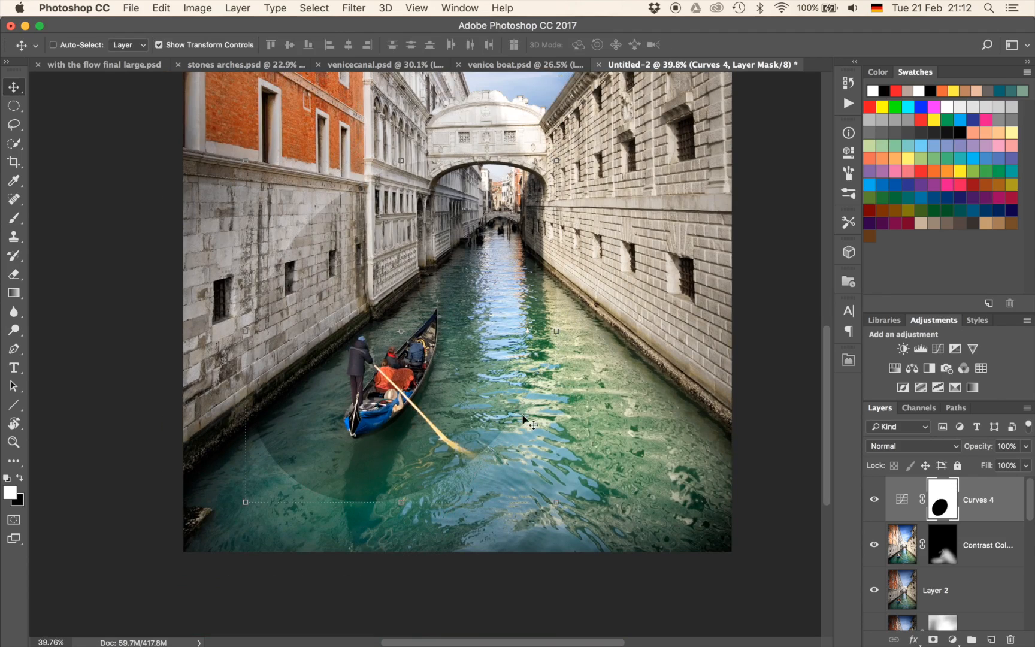
Soften the ellipse on the Curves 4 mask with a Gaussian Blur of 191.2 pixels radius.
{"action": "key", "text": "b"}
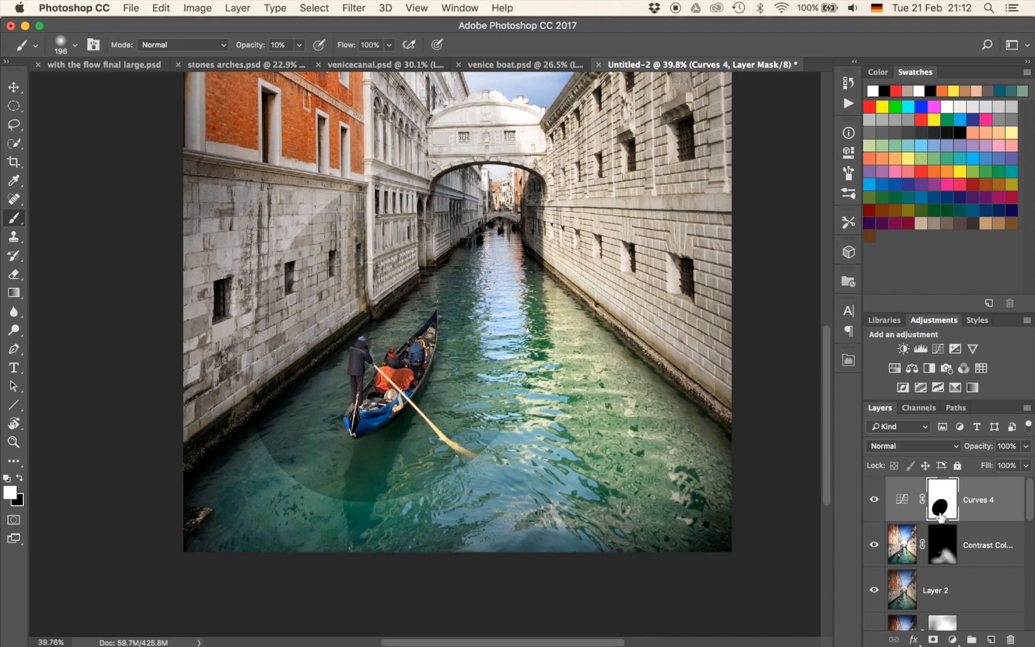
{"action": "left_click", "coordinate": [364, 6]}
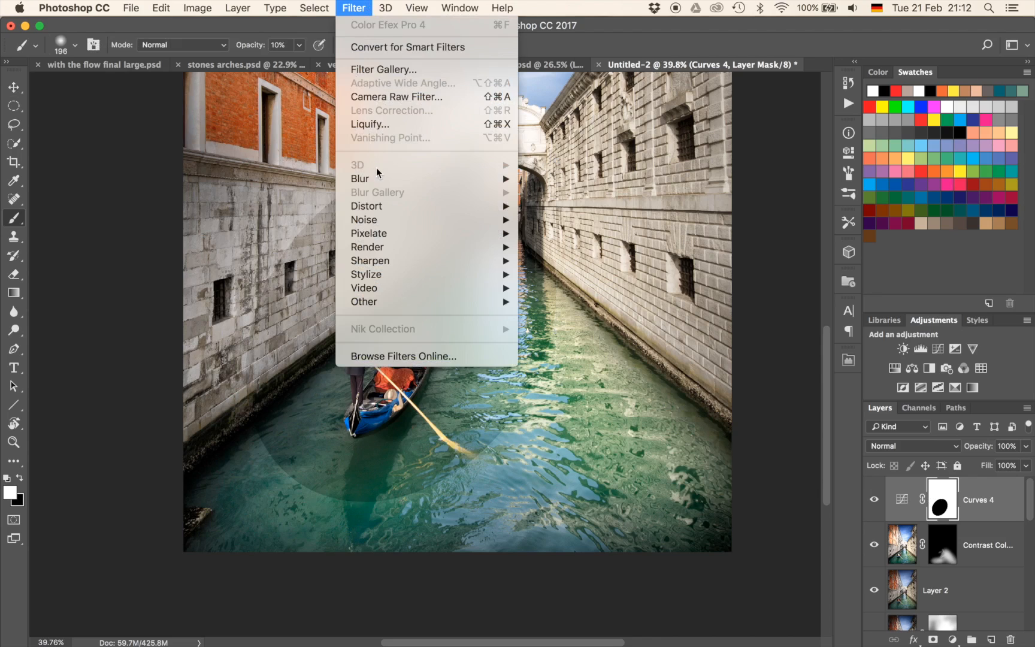
{"action": "mouse_move", "coordinate": [373, 176]}
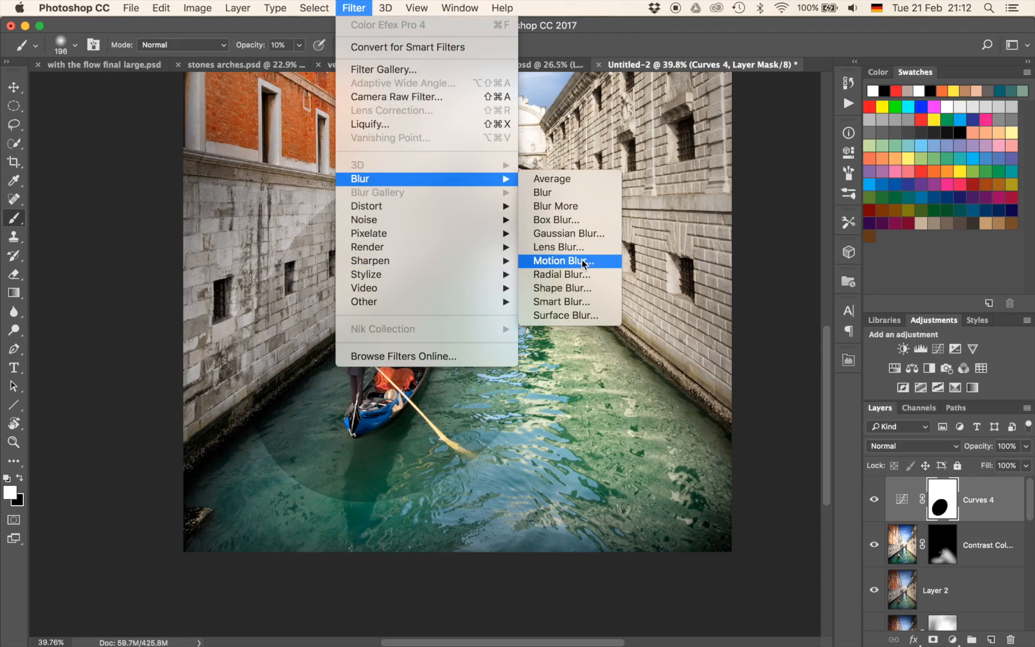
{"action": "left_click", "coordinate": [561, 233]}
{"action": "left_click", "coordinate": [765, 462]}
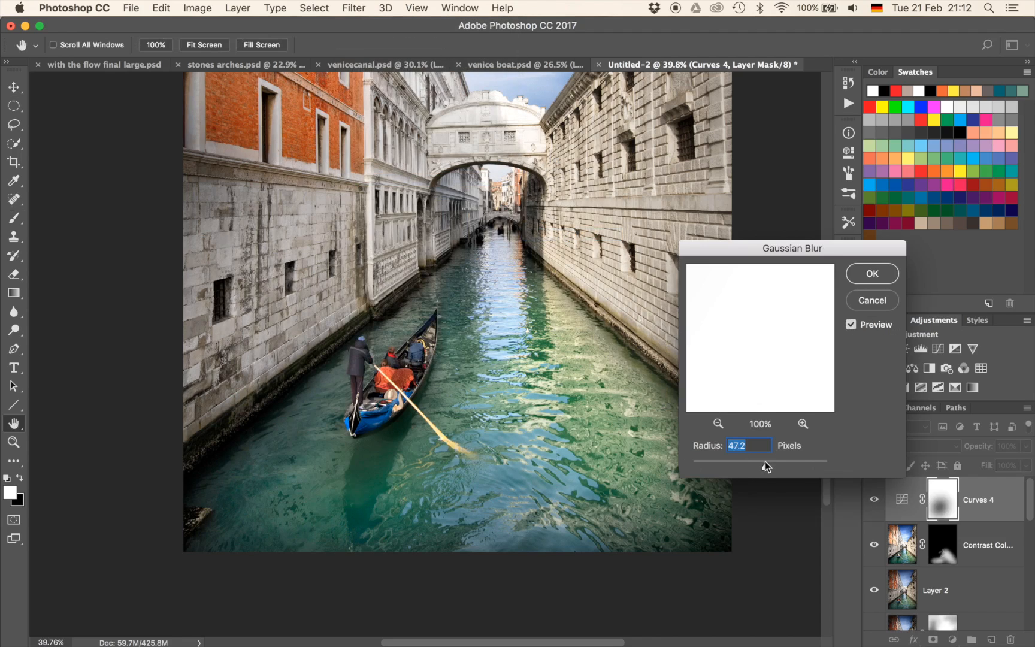
{"action": "left_click_drag", "start_coordinate": [774, 461], "coordinate": [800, 462]}
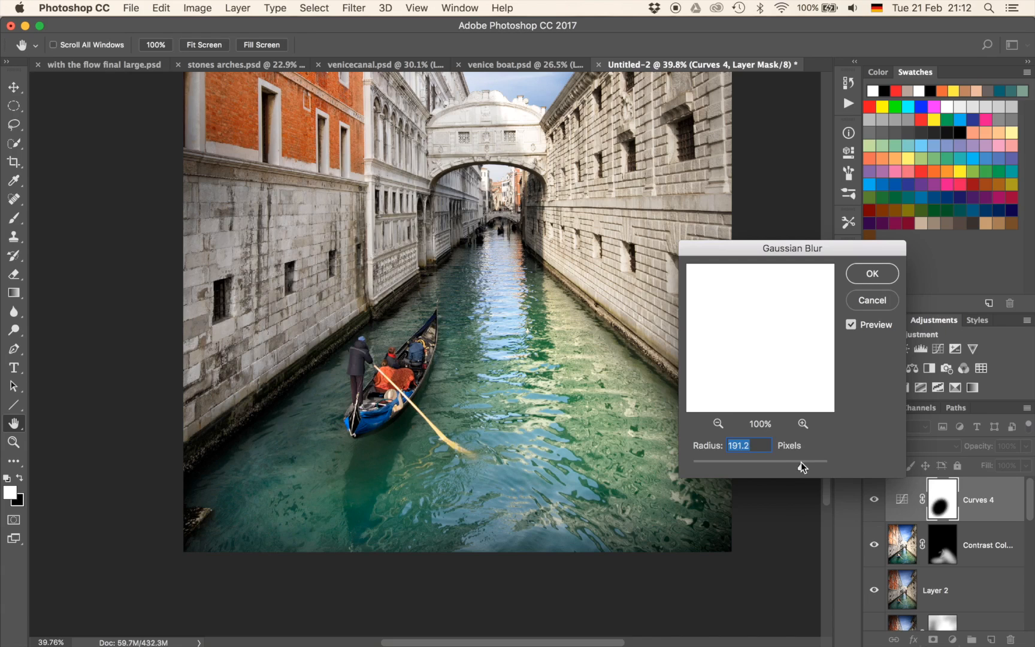
{"action": "left_click", "coordinate": [870, 275]}
{"action": "key", "text": "b"}
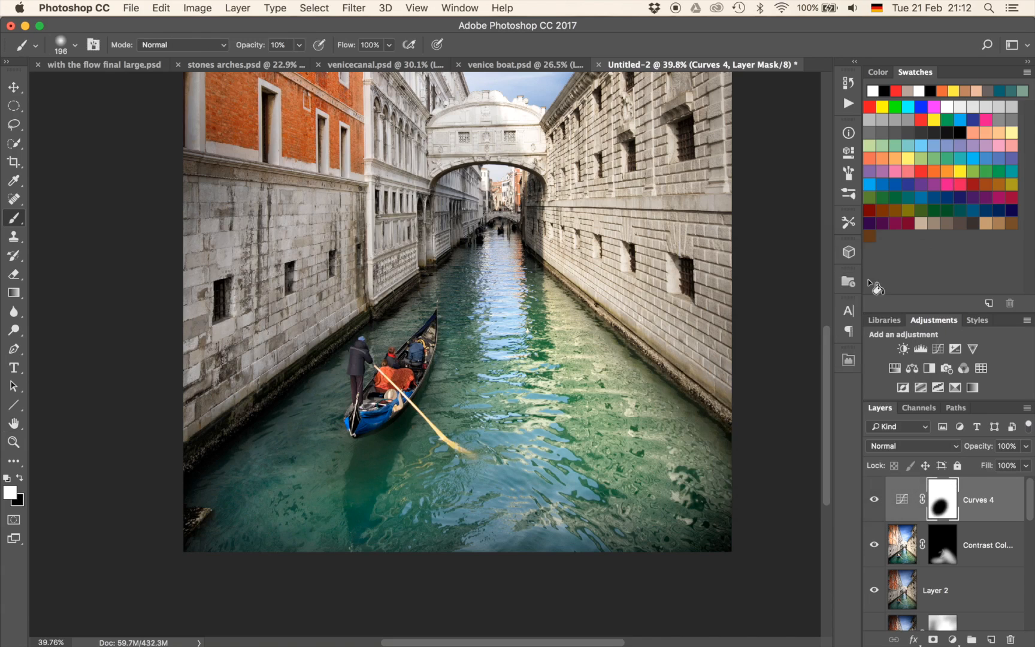
Compare the photo with and without the Curves 4 layer to examine the brightness around the gondola.
{"action": "left_click", "coordinate": [874, 500]}
{"action": "left_click", "coordinate": [875, 500]}
{"action": "left_click", "coordinate": [875, 500]}
{"action": "left_click", "coordinate": [875, 500]}
{"action": "left_click", "coordinate": [875, 499]}
{"action": "left_click", "coordinate": [875, 500]}
Invert the Curves 4 mask to limit the brightening to the gondola area, and compare the photo with the layer off and on.
{"action": "key", "text": "super+i"}
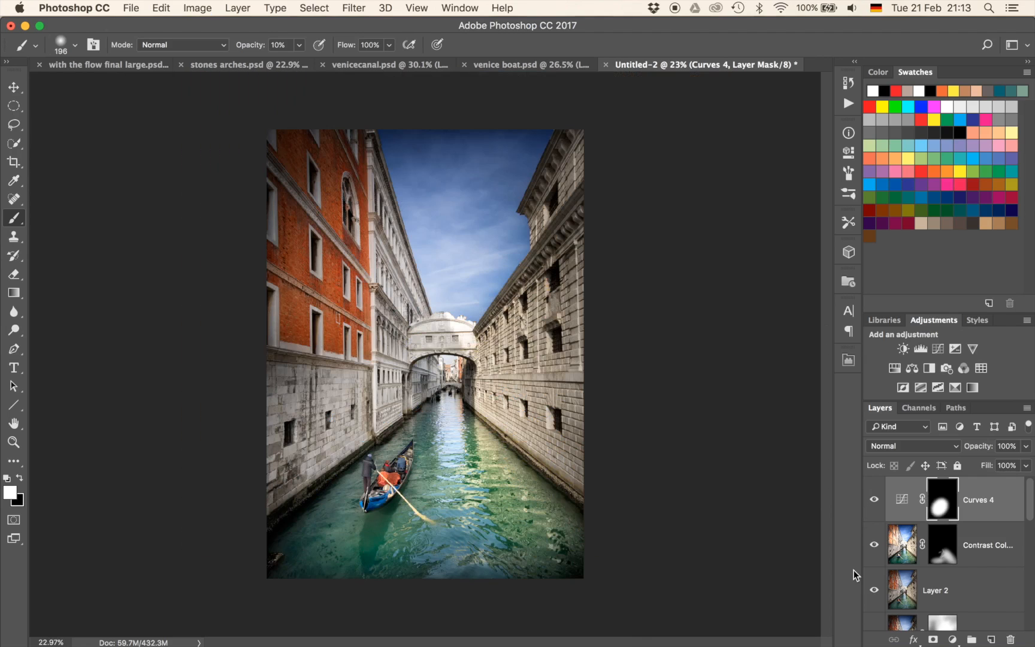
{"action": "left_click", "coordinate": [875, 501]}
{"action": "left_click", "coordinate": [875, 503]}
Duplicate the Curves 4 layer and turn the copy into a darkening curve with input 117 and output 90.
{"action": "key", "text": "super+j"}
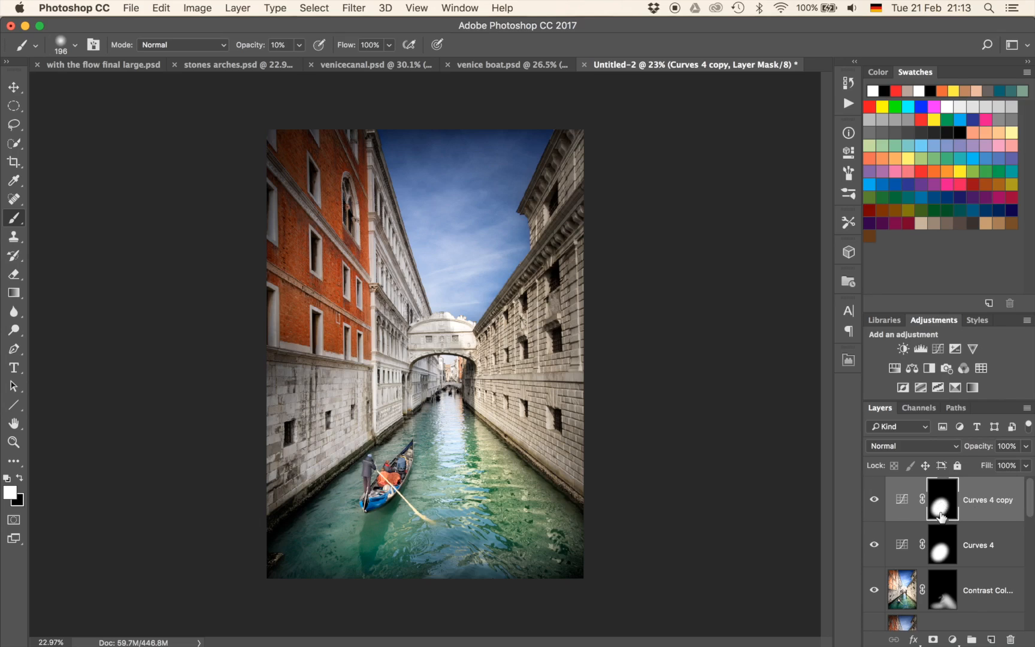
{"action": "double_click", "coordinate": [903, 501]}
{"action": "left_click_drag", "start_coordinate": [682, 296], "coordinate": [700, 316]}
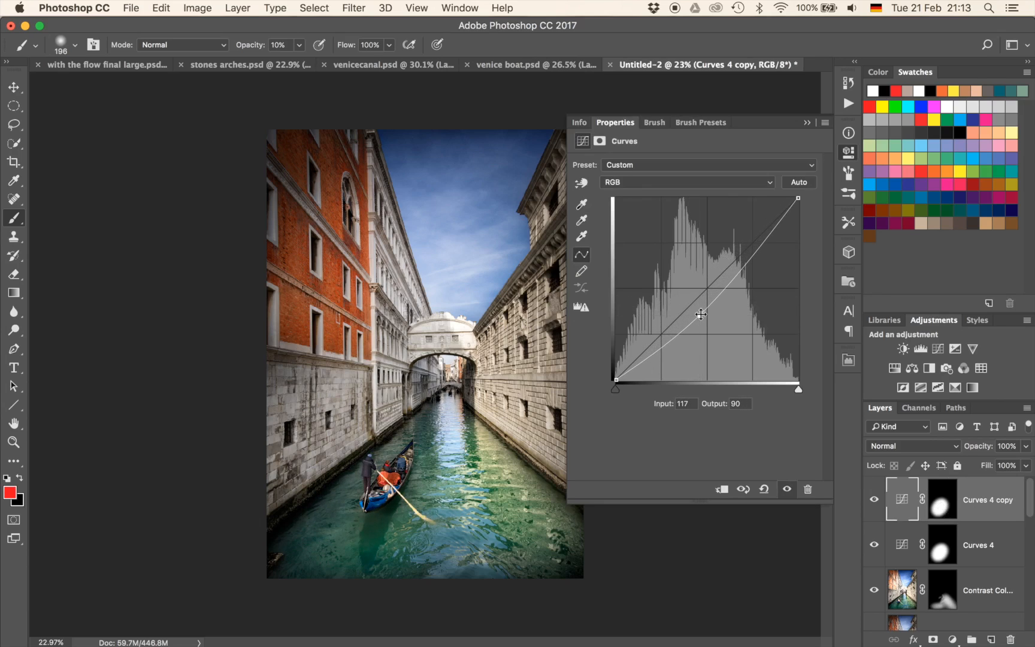
Invert the duplicated Curves layer's mask to darken the surroundings of the gondola, and lower its curve point to input 115, output 76.
{"action": "left_click", "coordinate": [943, 508]}
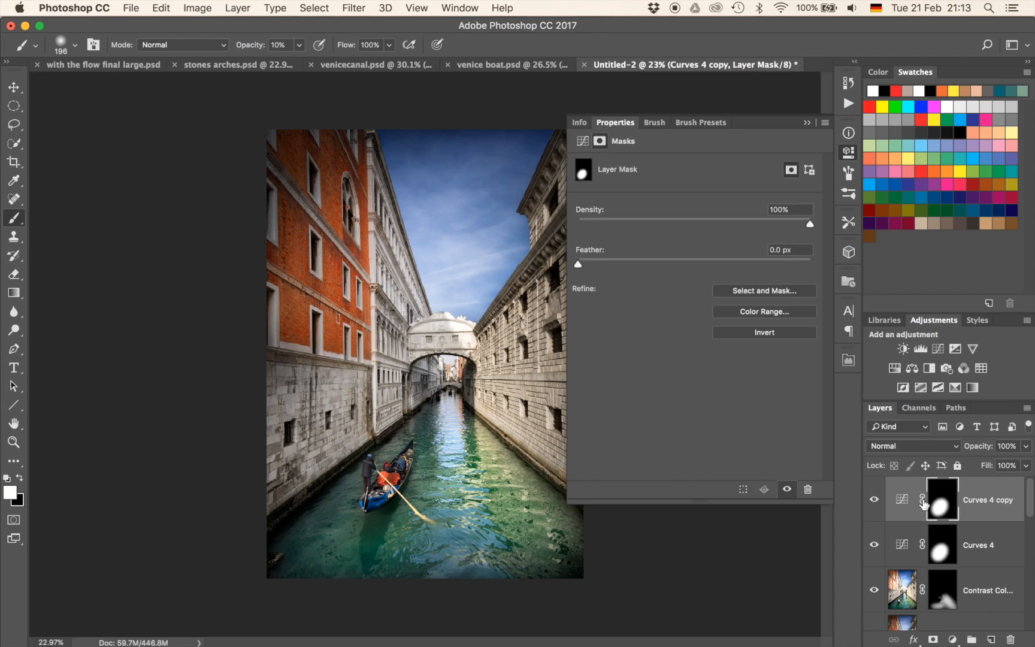
{"action": "key", "text": "super+i"}
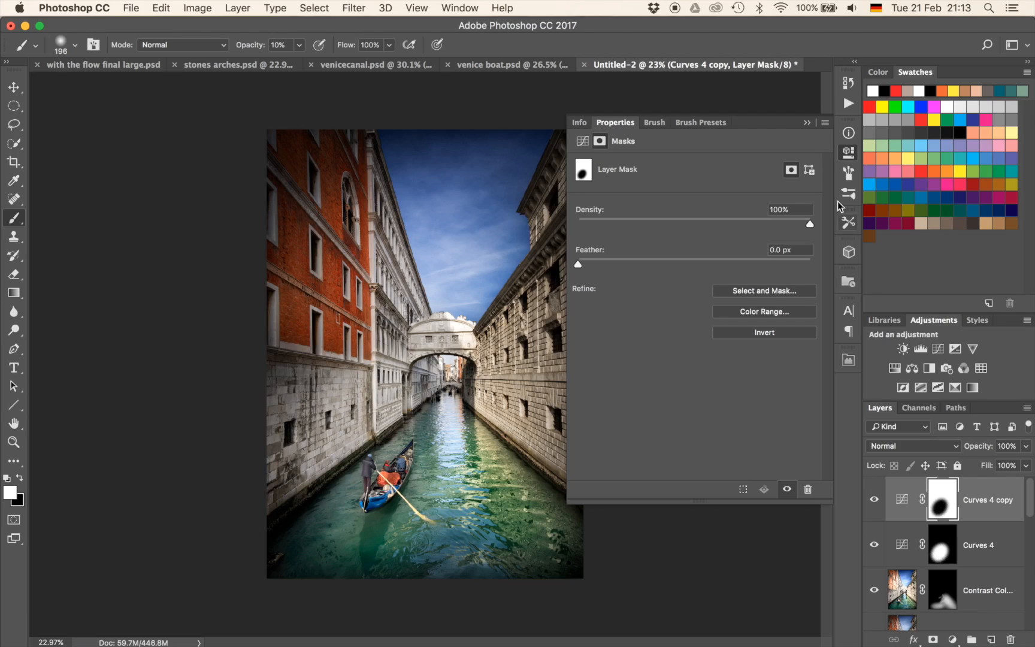
{"action": "left_click", "coordinate": [904, 499]}
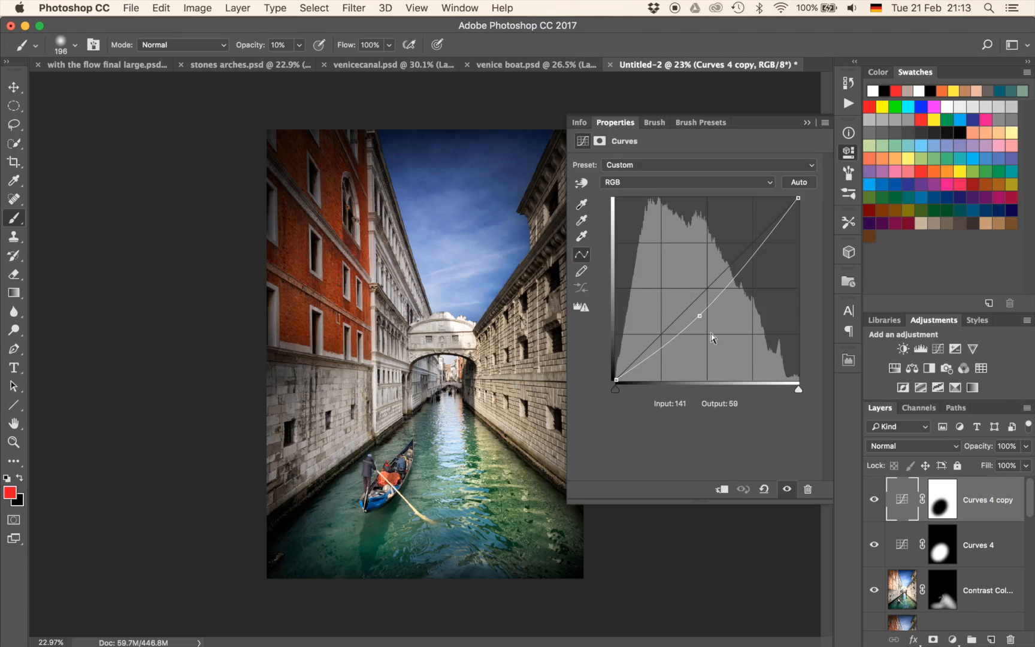
{"action": "mouse_move", "coordinate": [699, 316]}
{"action": "left_mouse_down"}
{"action": "mouse_move", "coordinate": [693, 308]}
{"action": "mouse_move", "coordinate": [698, 327]}
{"action": "left_mouse_up"}
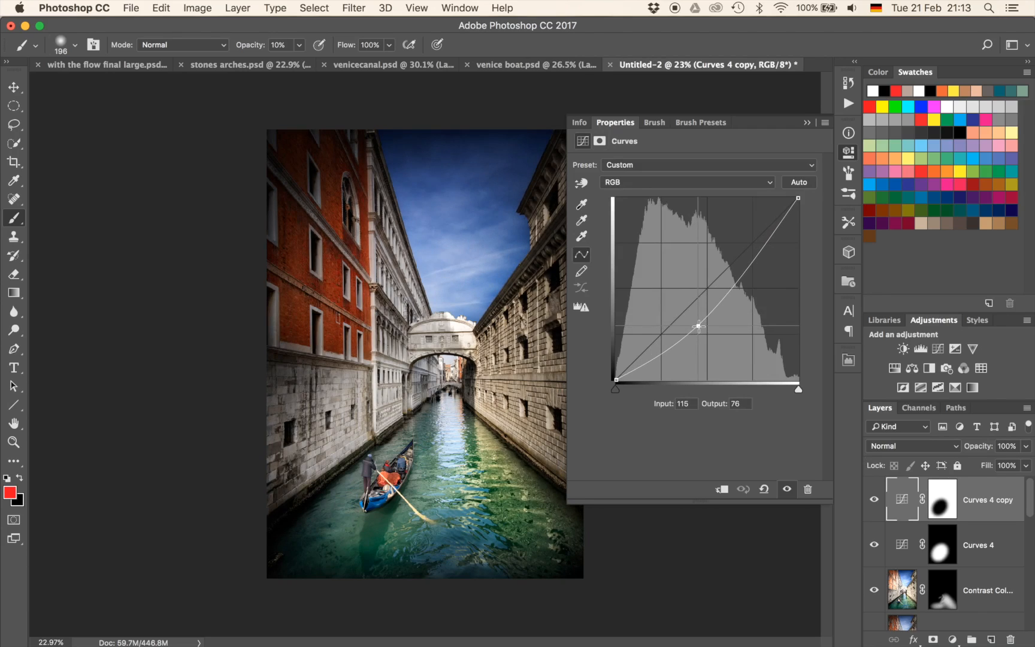
{"action": "left_click", "coordinate": [807, 122]}
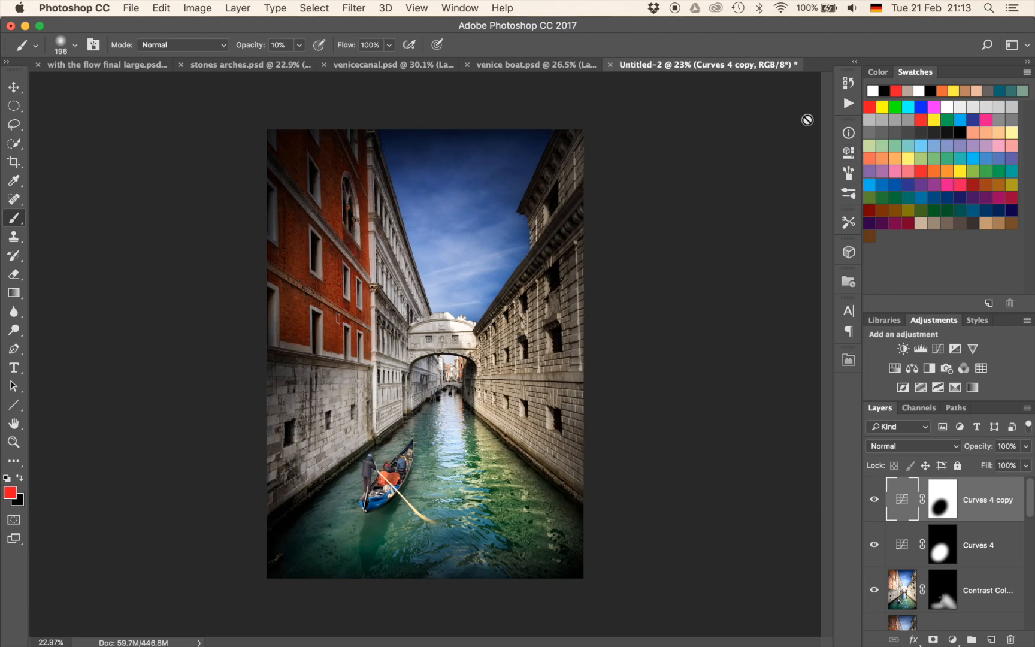
Soften the Curves 4 copy mask with a Gaussian Blur of 294.5 pixels radius.
{"action": "left_click", "coordinate": [951, 506]}
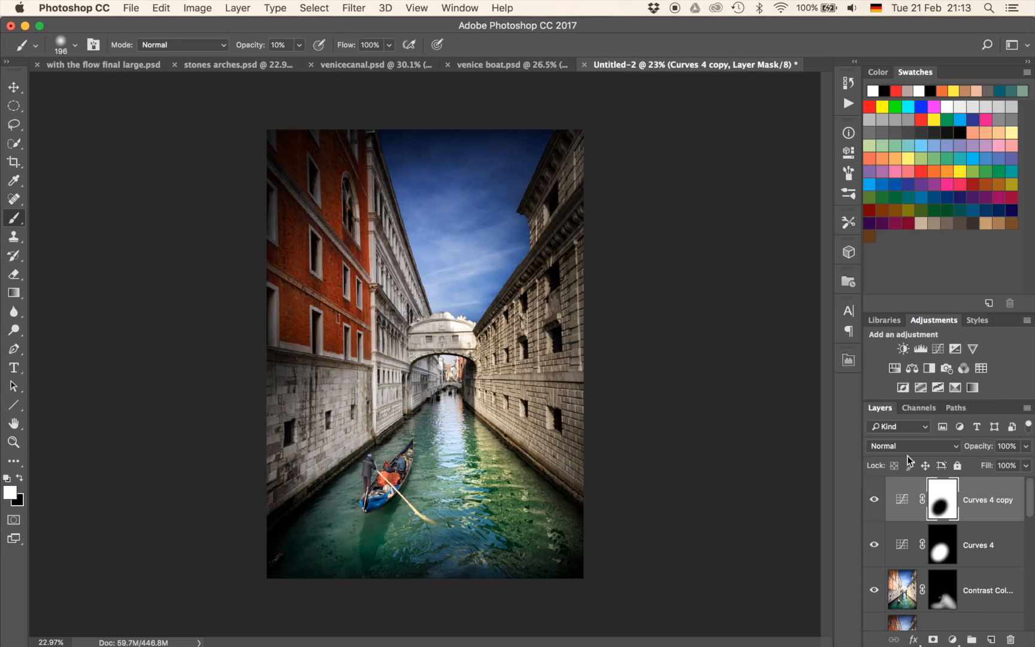
{"action": "left_click", "coordinate": [385, 8]}
{"action": "mouse_move", "coordinate": [354, 8]}
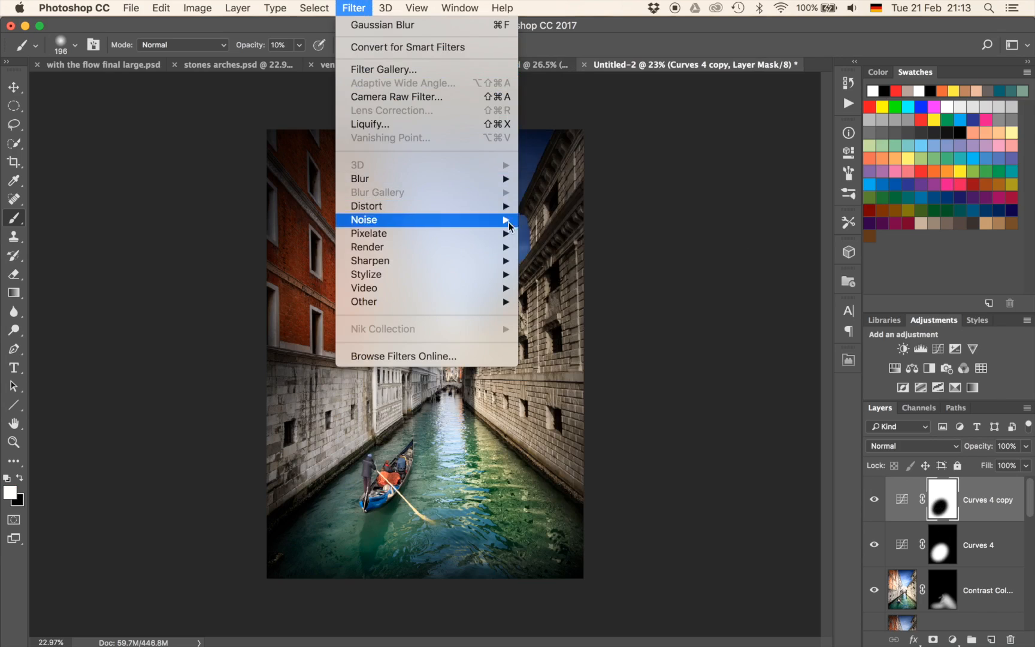
{"action": "mouse_move", "coordinate": [492, 178]}
{"action": "left_click", "coordinate": [541, 233]}
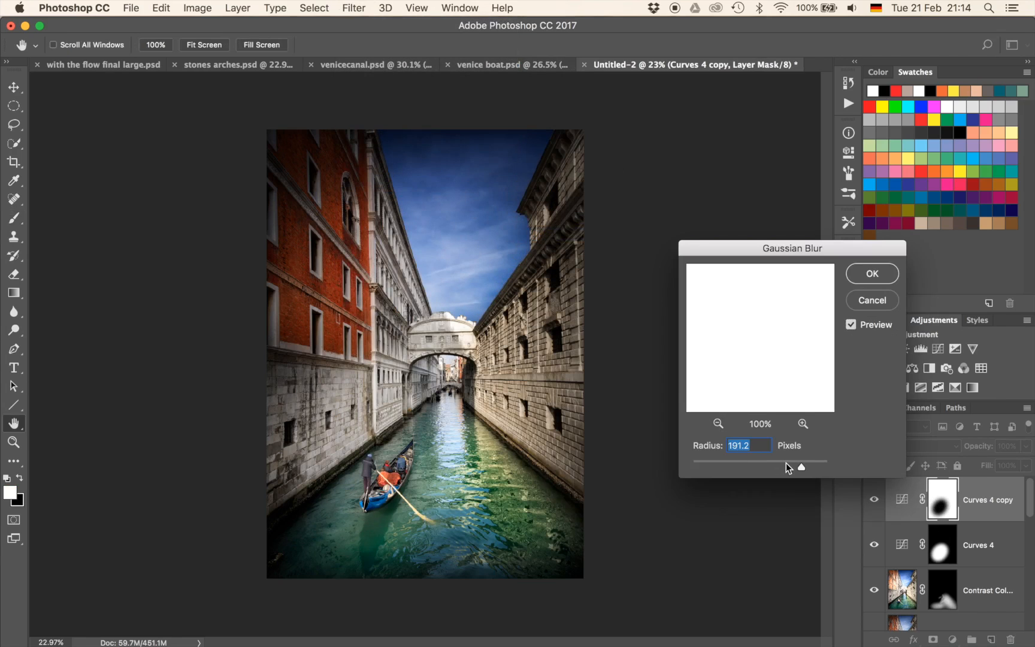
{"action": "left_click_drag", "start_coordinate": [804, 462], "coordinate": [807, 464]}
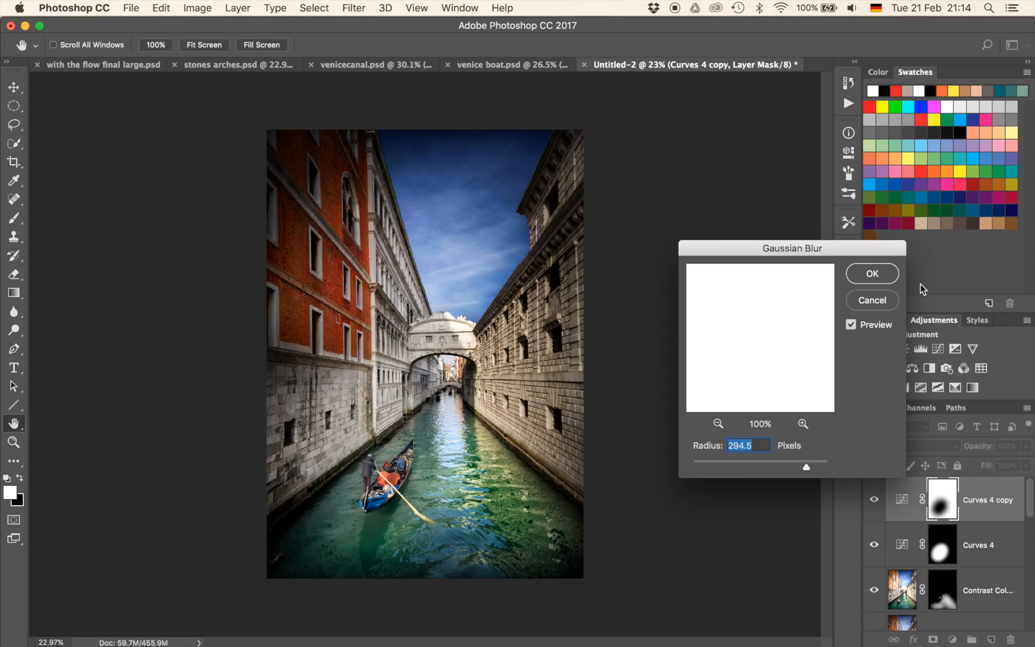
{"action": "left_click", "coordinate": [873, 274]}
Soften the Curves 4 mask further with a large-radius Gaussian Blur, and make the Curves 4 copy layer active again.
{"action": "left_click", "coordinate": [951, 538]}
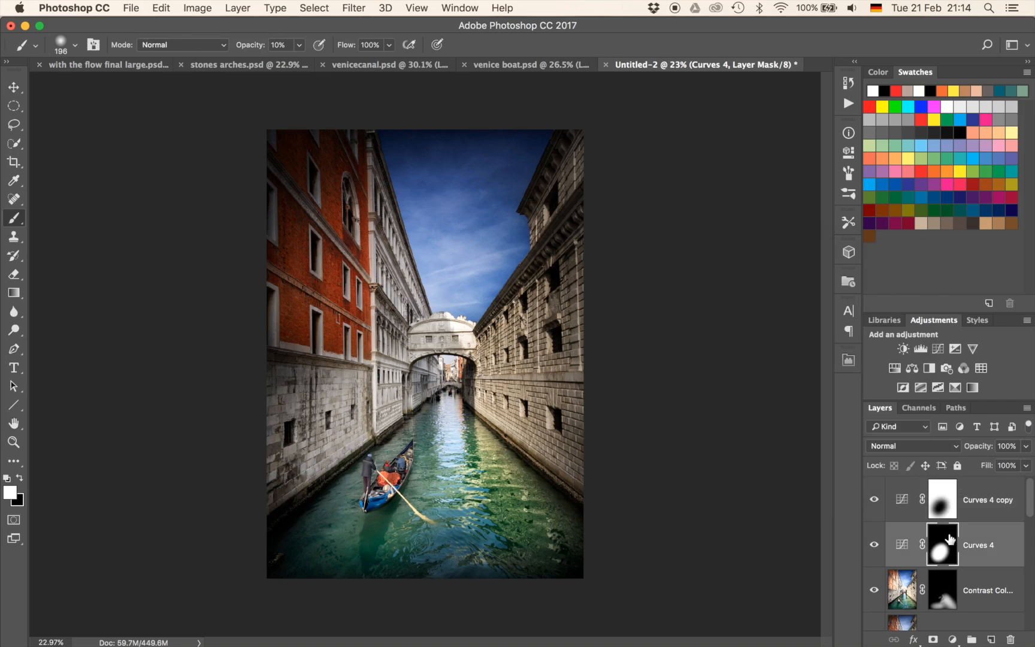
{"action": "left_click", "coordinate": [389, 7]}
{"action": "mouse_move", "coordinate": [351, 6]}
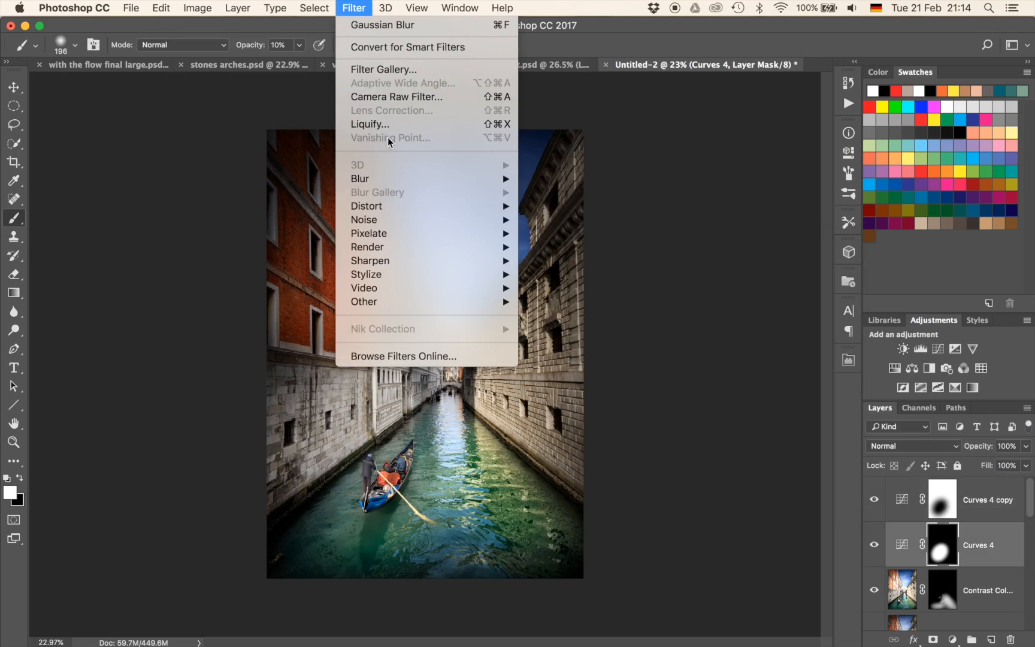
{"action": "mouse_move", "coordinate": [400, 178]}
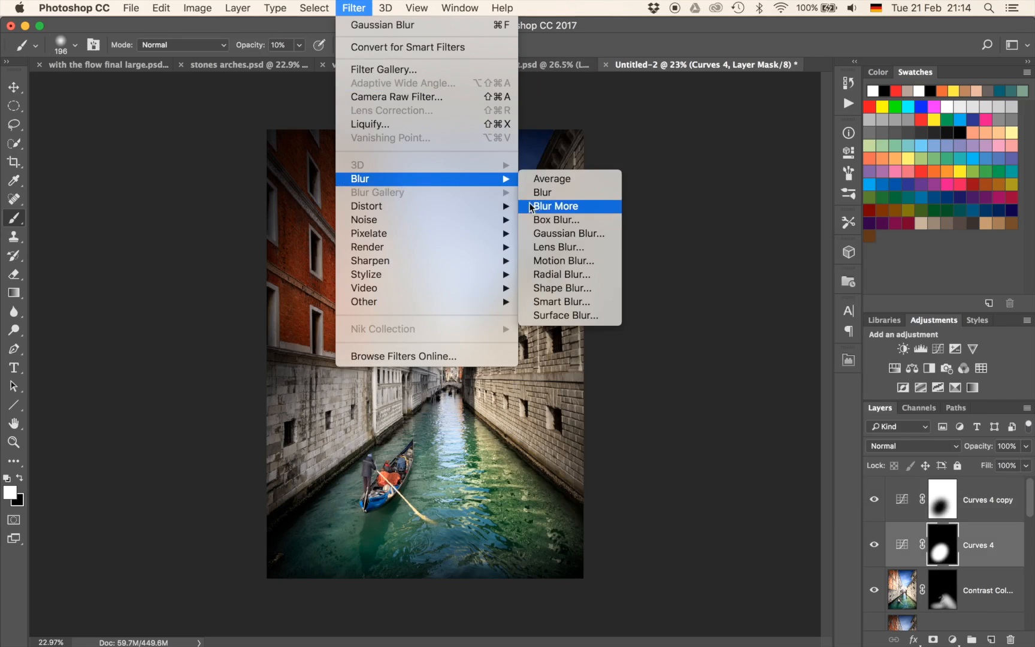
{"action": "left_click", "coordinate": [549, 235]}
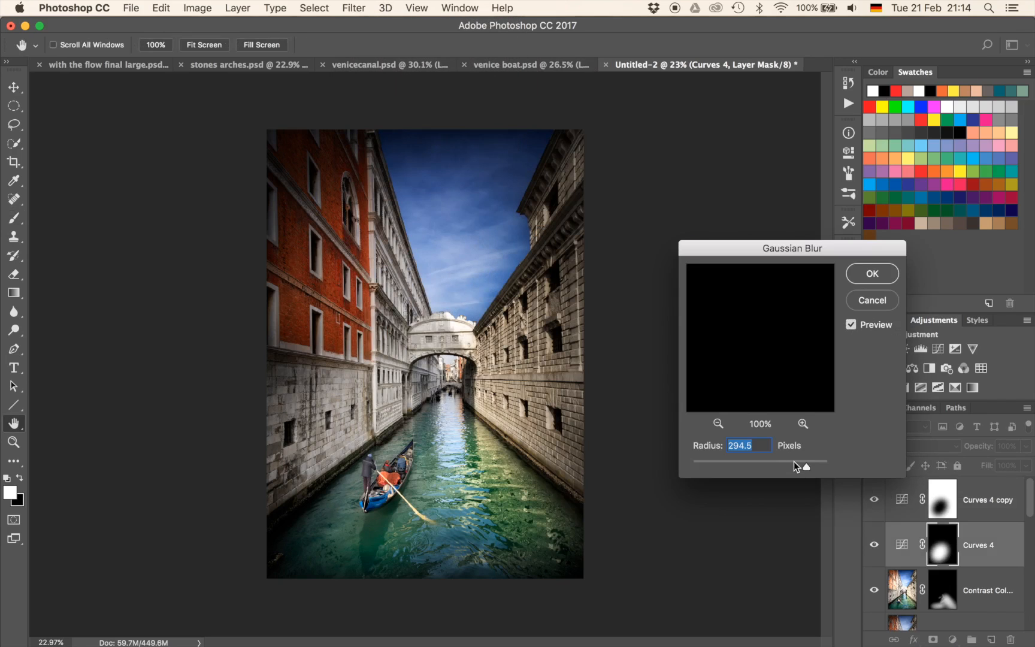
{"action": "left_click_drag", "start_coordinate": [795, 462], "coordinate": [809, 463]}
{"action": "left_click", "coordinate": [872, 275]}
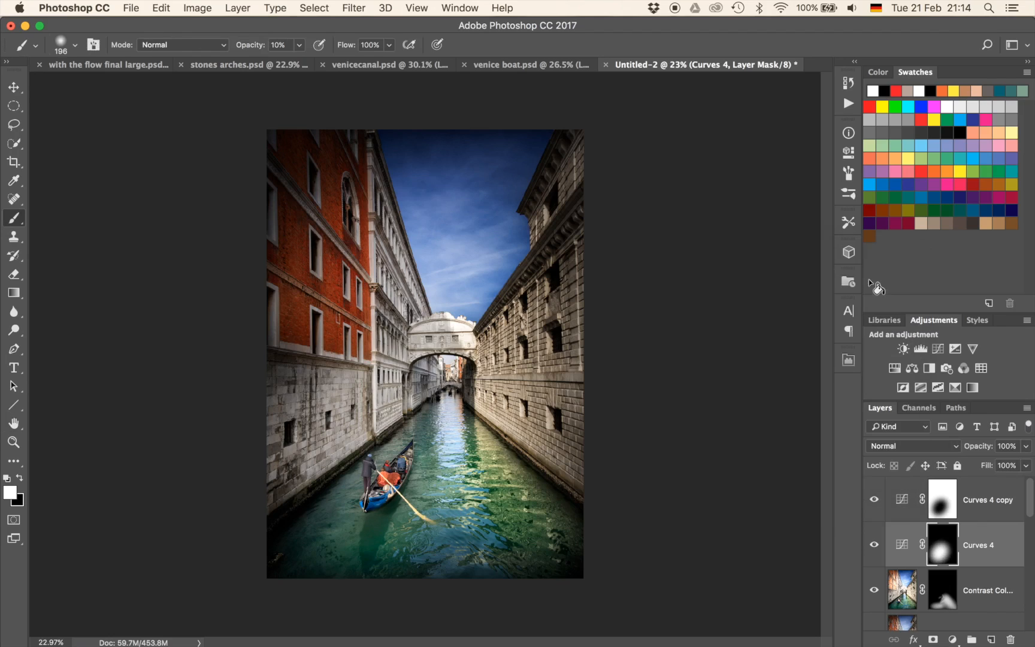
{"action": "left_click", "coordinate": [974, 518]}
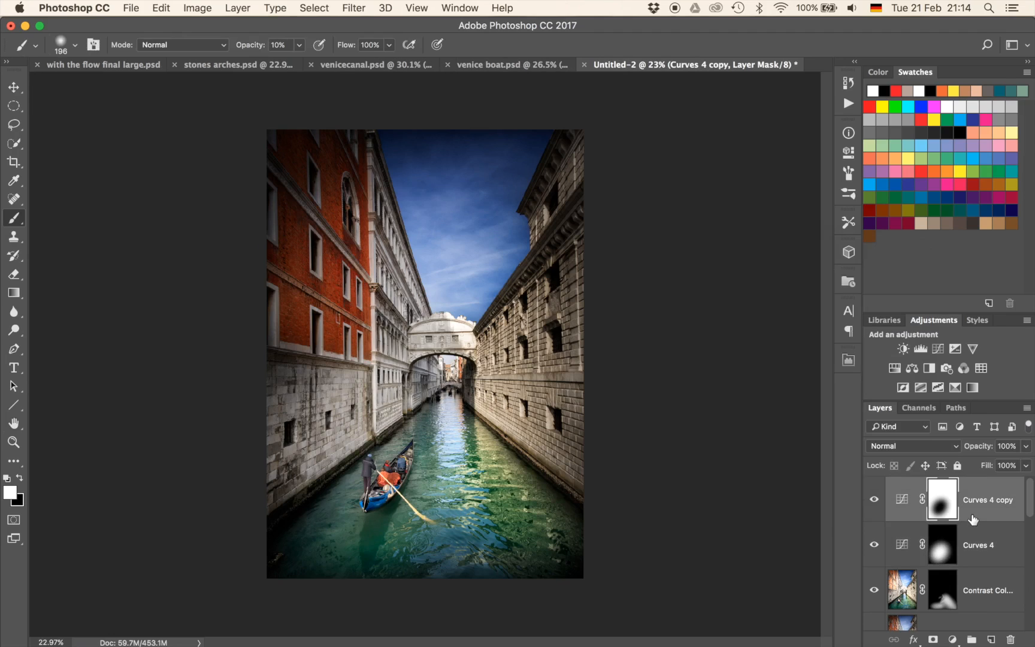
Reduce the Curves 4 and Curves 4 copy layers to 60% opacity and put both into one group.
{"action": "left_click", "coordinate": [1003, 543], "text": "shift"}
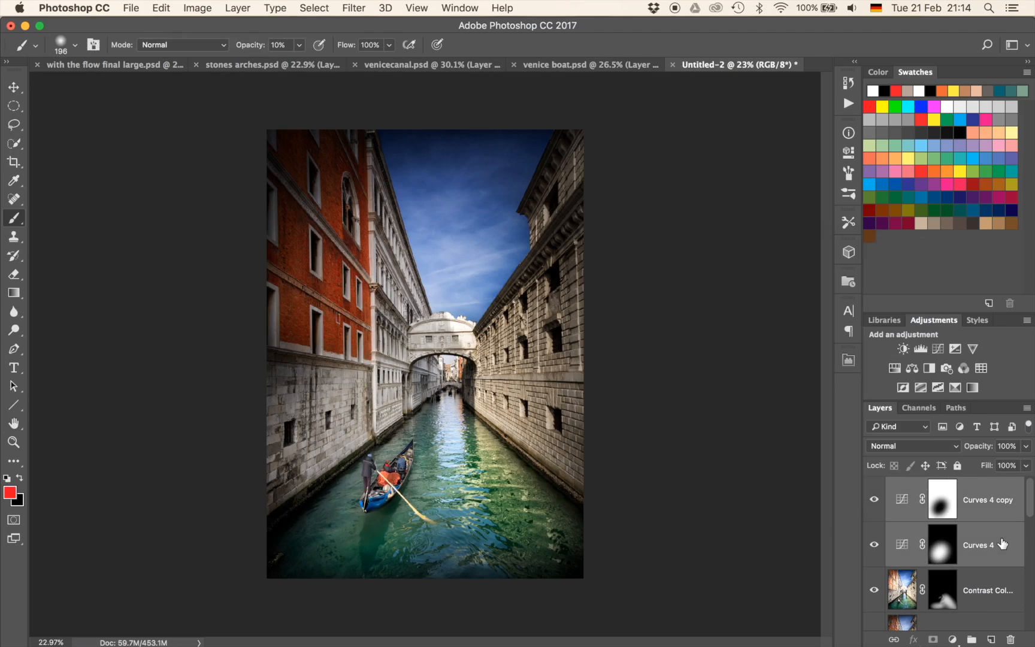
{"action": "left_click_drag", "start_coordinate": [978, 450], "coordinate": [921, 484]}
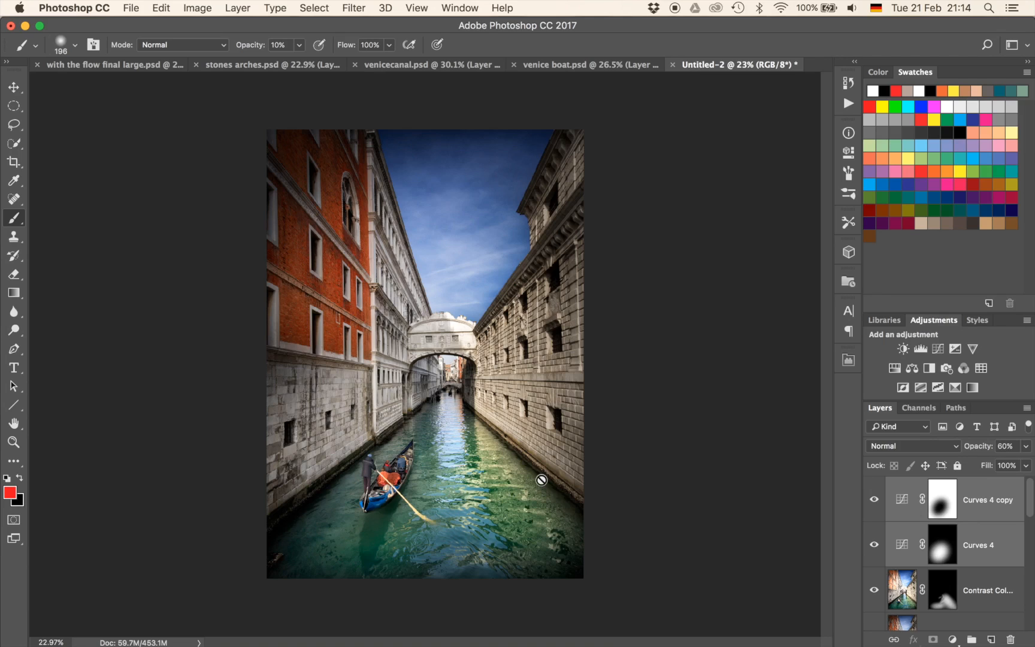
{"action": "key", "text": "super+alt+g"}
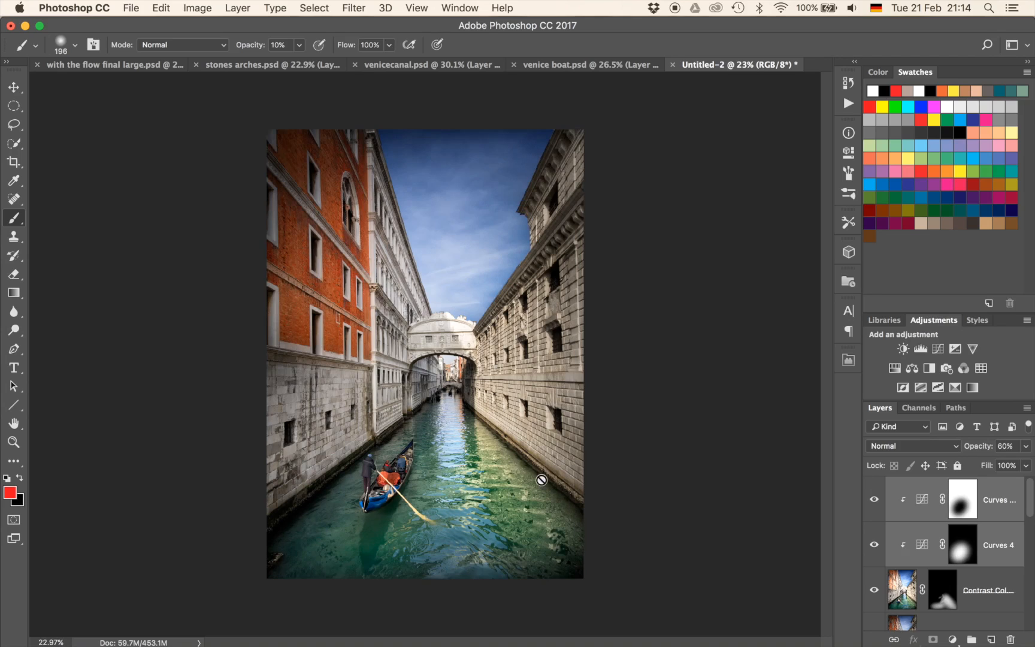
{"action": "key", "text": "super+alt+g"}
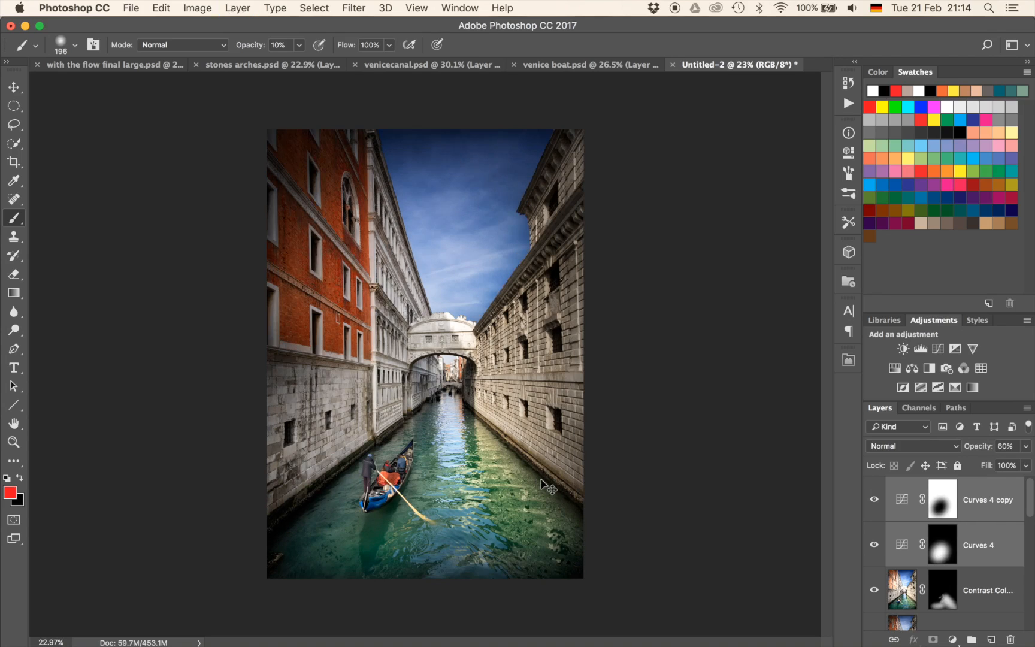
{"action": "key", "text": "super+g"}
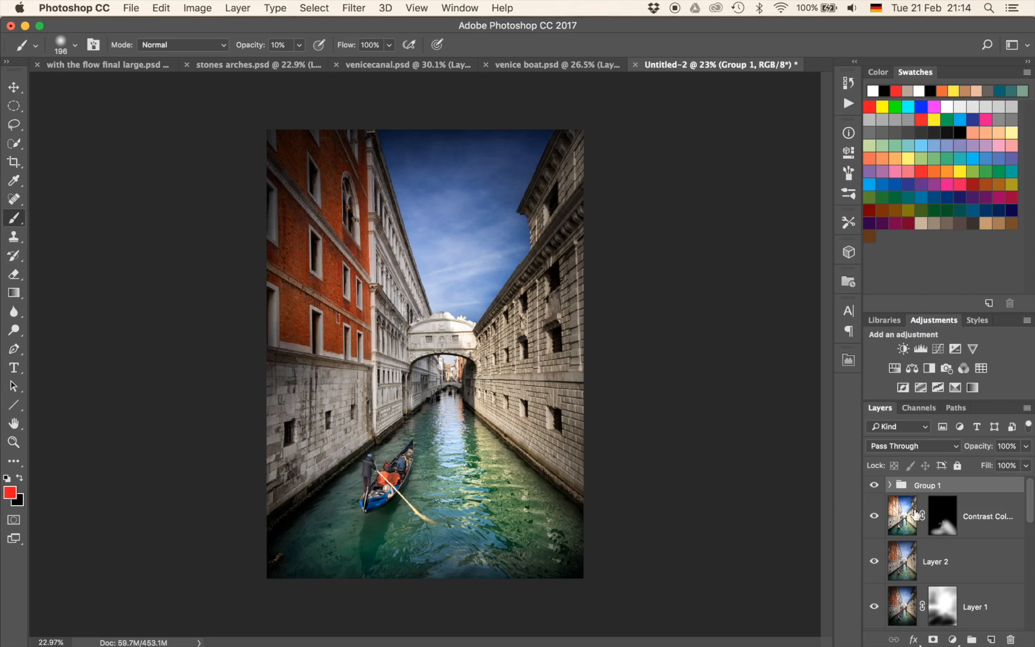
Add a white mask to the group and paint it black at 20% opacity with a 1357 px brush over the side walls and water.
{"action": "left_click", "coordinate": [933, 640]}
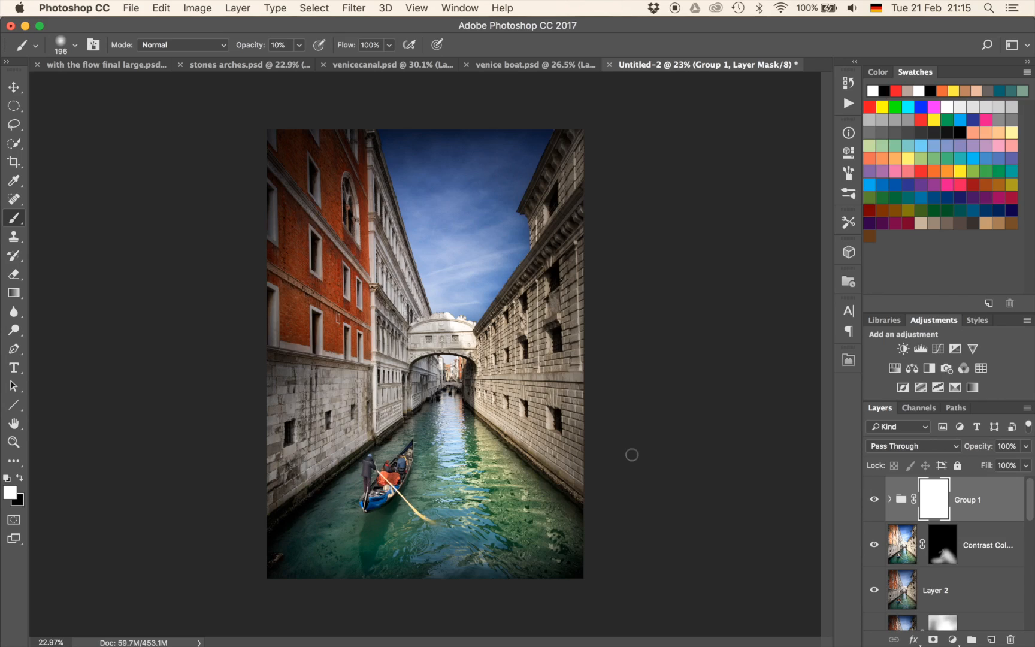
{"action": "left_click_drag", "start_coordinate": [417, 489], "coordinate": [477, 490]}
{"action": "key", "text": "x"}
{"action": "key", "text": "2"}
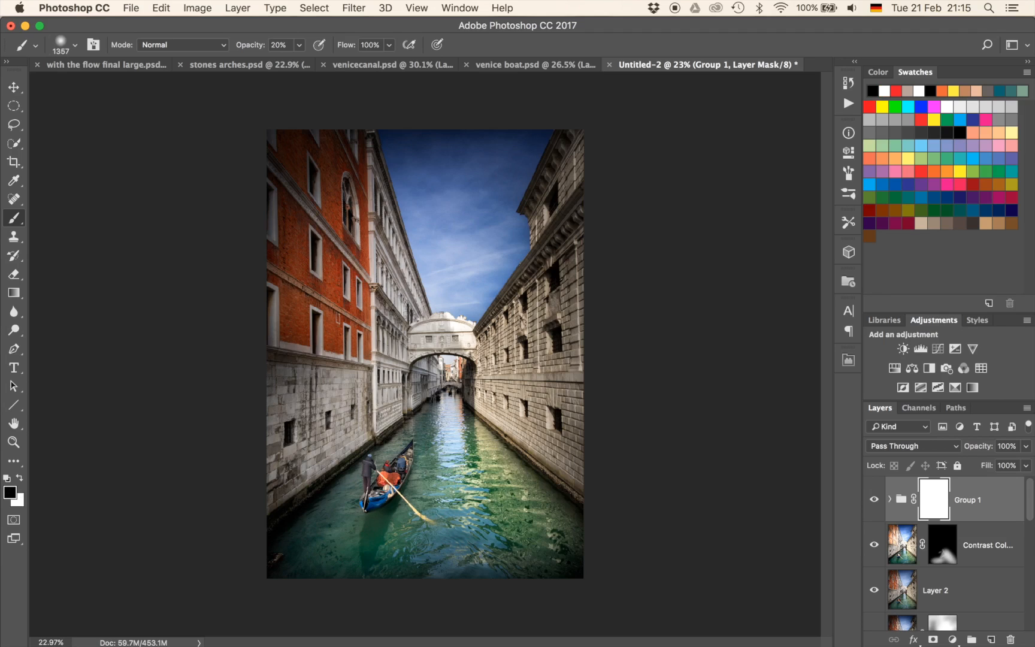
{"action": "mouse_move", "coordinate": [471, 447]}
{"action": "left_mouse_down"}
{"action": "mouse_move", "coordinate": [527, 539]}
{"action": "mouse_move", "coordinate": [464, 419]}
{"action": "left_mouse_up"}
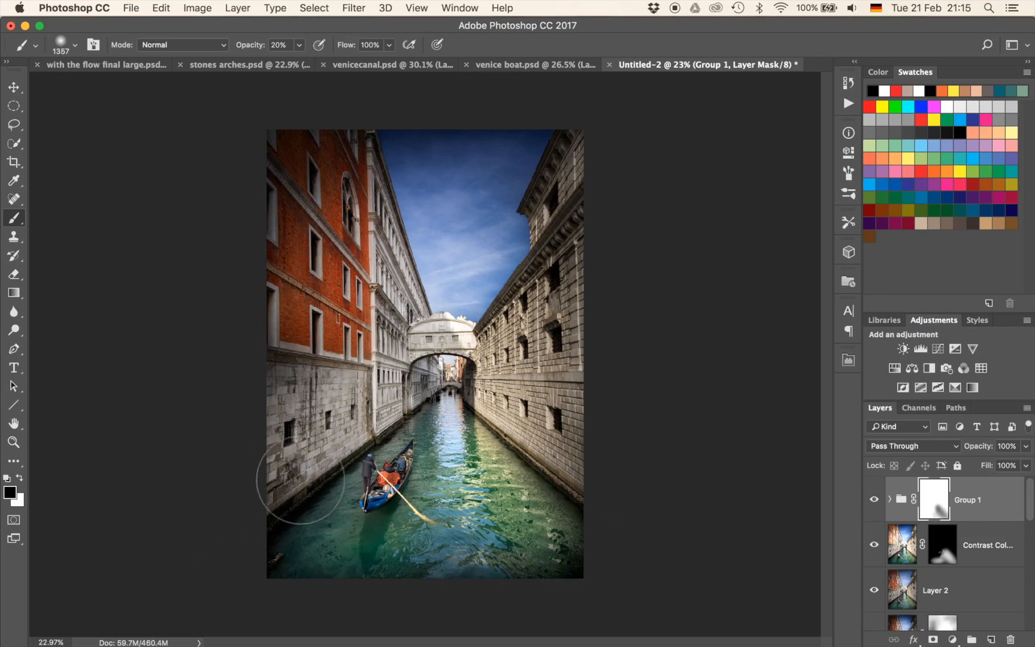
{"action": "left_click_drag", "start_coordinate": [290, 413], "coordinate": [304, 483]}
{"action": "mouse_move", "coordinate": [402, 510]}
{"action": "left_mouse_down"}
{"action": "mouse_move", "coordinate": [491, 530]}
{"action": "mouse_move", "coordinate": [505, 492]}
{"action": "left_mouse_up"}
{"action": "mouse_move", "coordinate": [585, 198]}
{"action": "left_mouse_down"}
{"action": "mouse_move", "coordinate": [519, 253]}
{"action": "mouse_move", "coordinate": [631, 172]}
{"action": "left_mouse_up"}
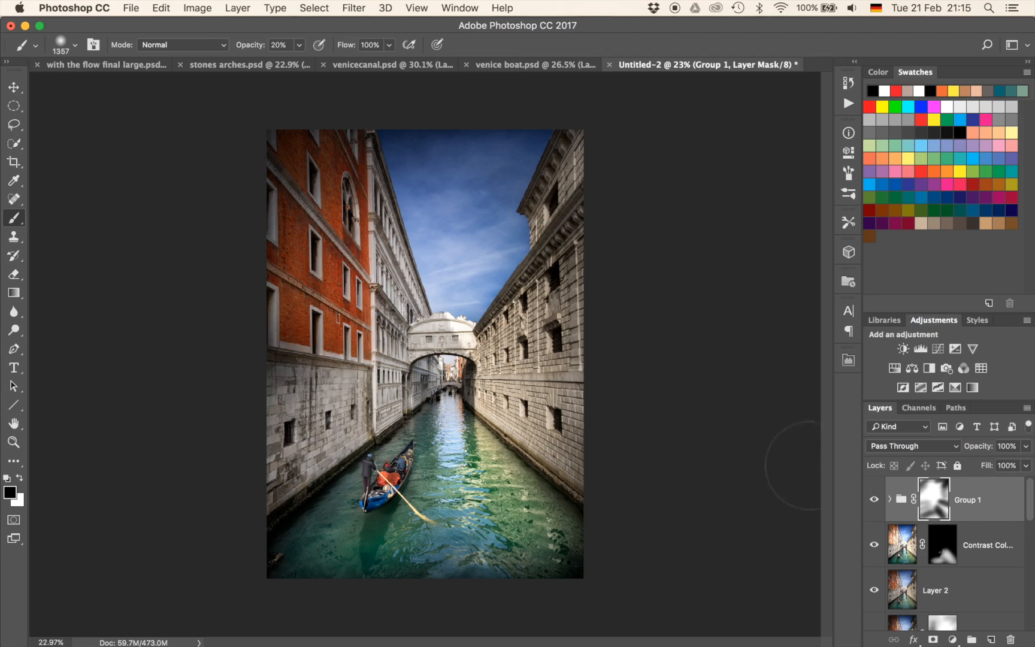
Compare the picture with and without the Curves group, and paint more black on its mask over the red building.
{"action": "left_click", "coordinate": [874, 497]}
{"action": "left_click", "coordinate": [874, 497]}
{"action": "left_click", "coordinate": [874, 497]}
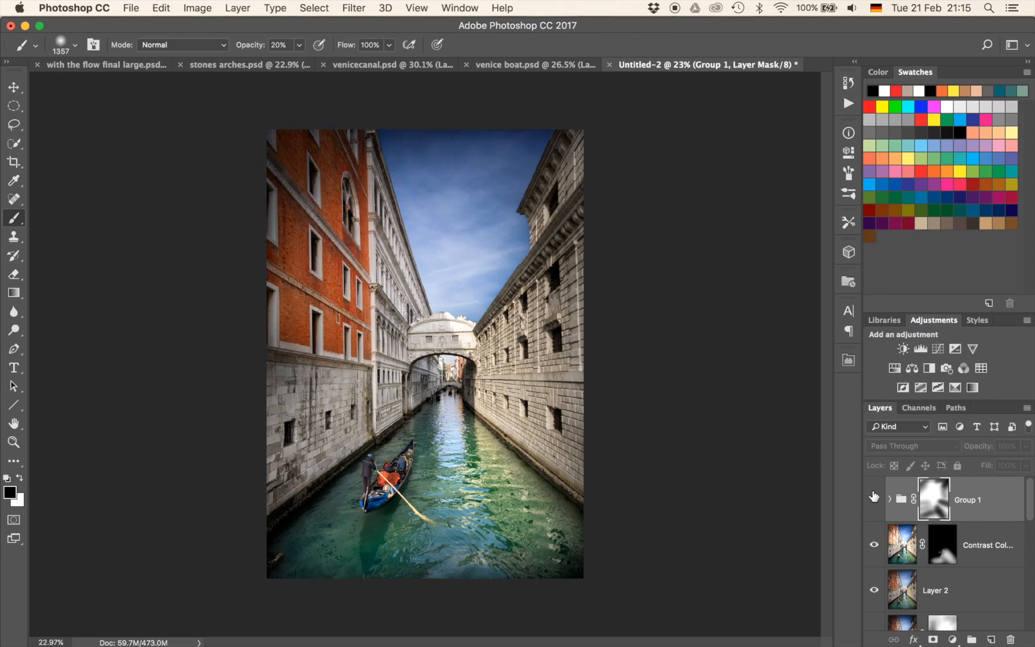
{"action": "left_click", "coordinate": [874, 497]}
{"action": "left_click", "coordinate": [874, 497]}
{"action": "left_click", "coordinate": [874, 496]}
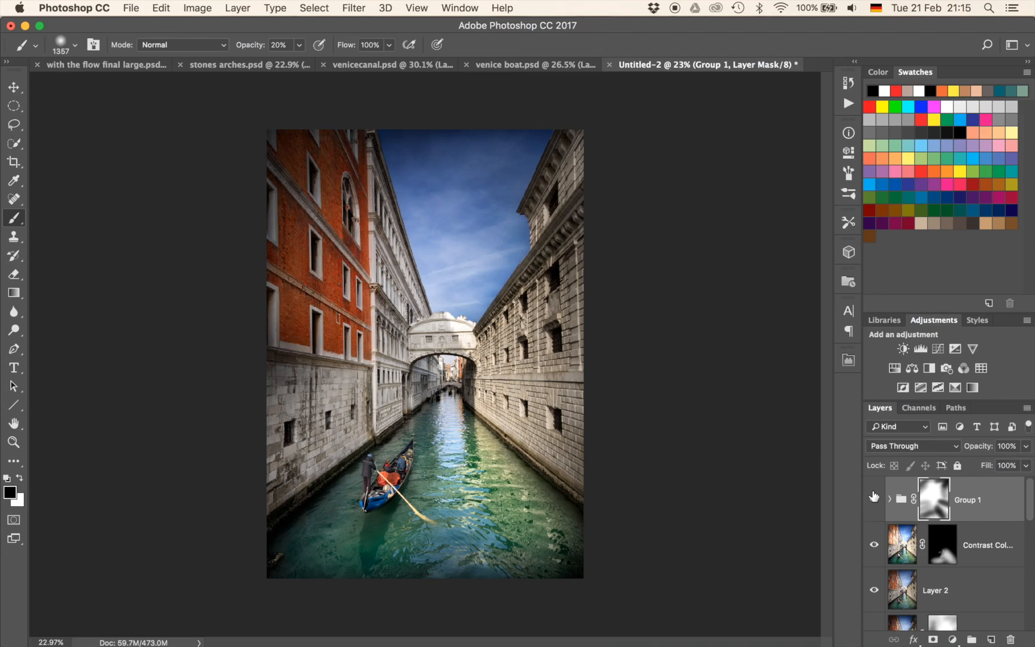
{"action": "left_click", "coordinate": [875, 497]}
{"action": "left_click", "coordinate": [874, 497]}
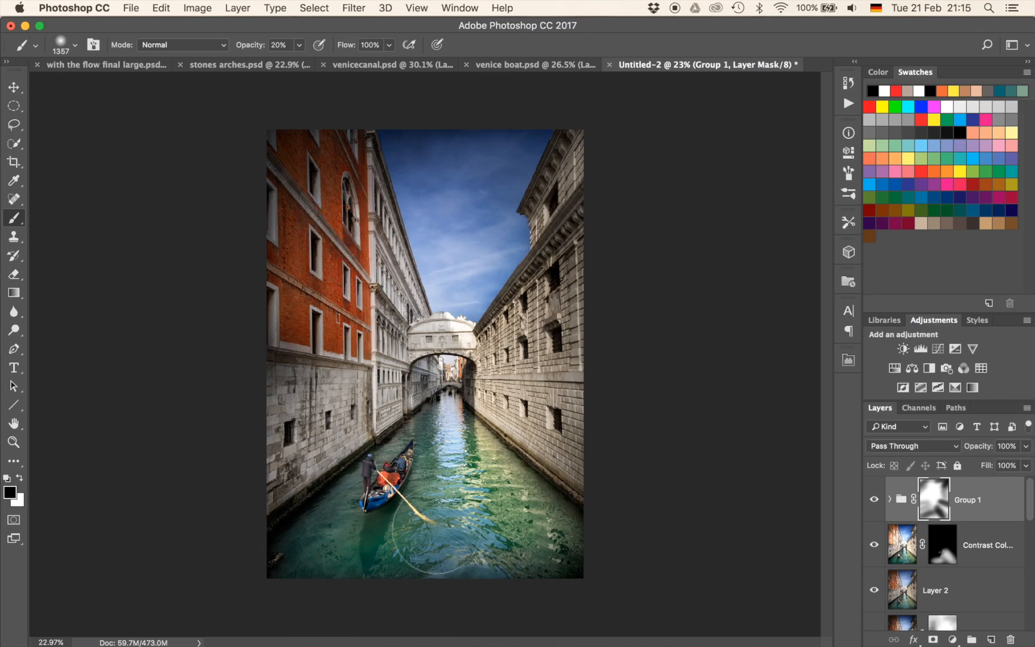
{"action": "mouse_move", "coordinate": [288, 275]}
{"action": "left_mouse_down"}
{"action": "mouse_move", "coordinate": [275, 351]}
{"action": "mouse_move", "coordinate": [274, 300]}
{"action": "left_mouse_up"}
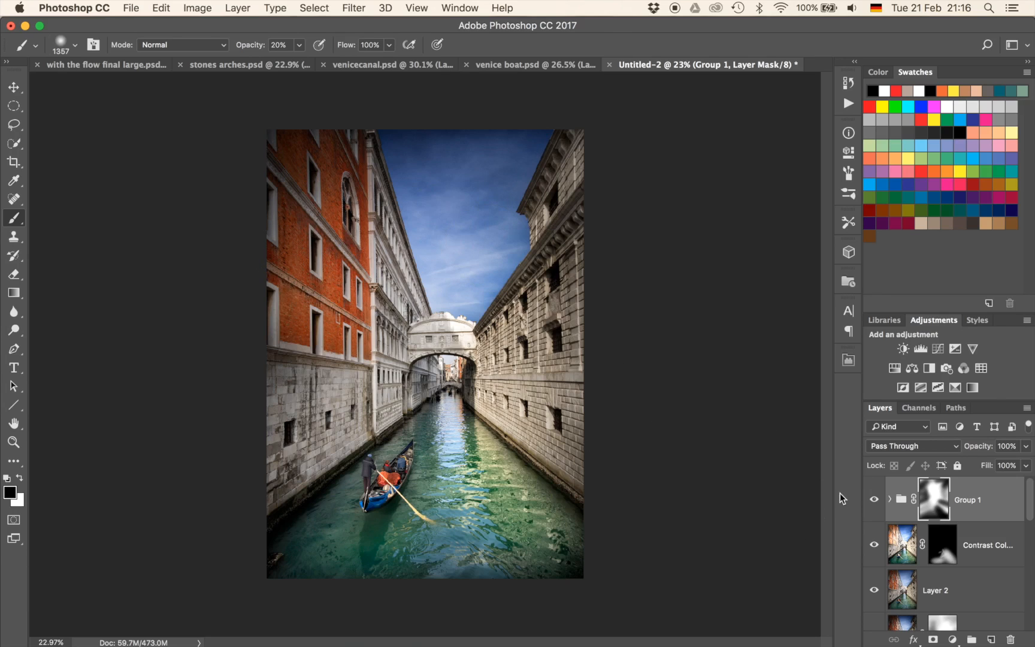
Compare the finished edit with the original photo by repeatedly isolating Layer 0 and restoring all the other layers.
{"action": "scroll", "coordinate": [905, 506], "scroll_direction": "down", "scroll_amount": 5}
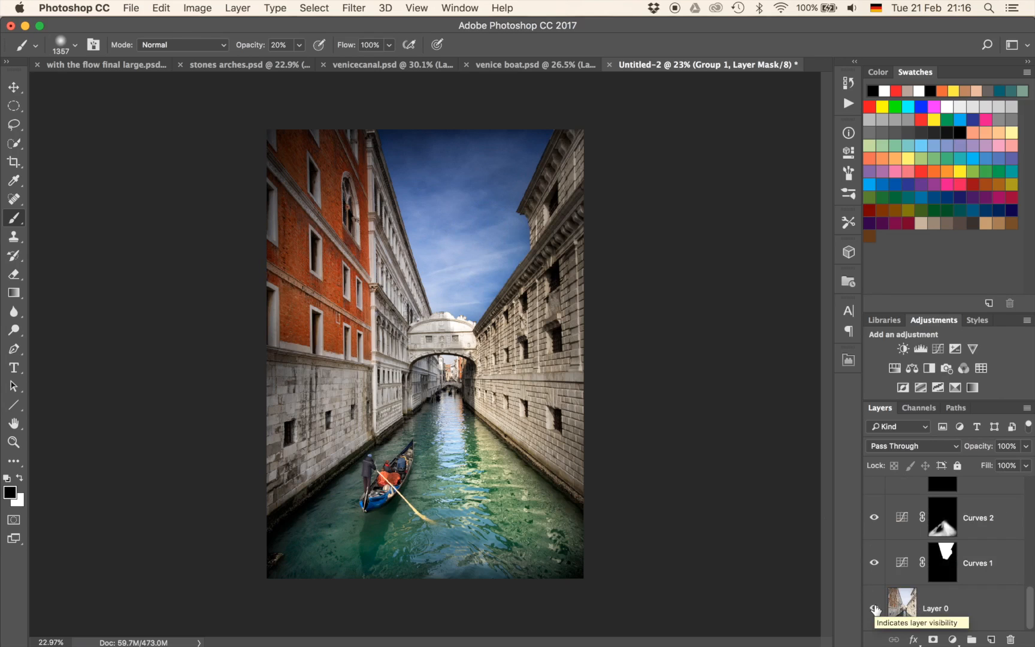
{"action": "left_click", "coordinate": [876, 609], "text": "alt"}
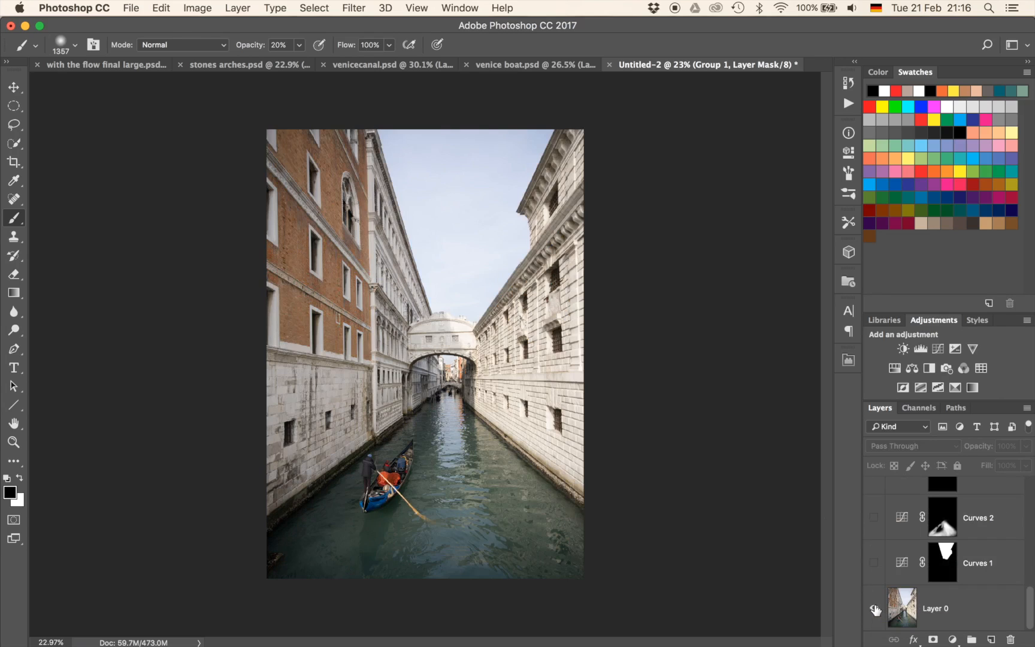
{"action": "left_click", "coordinate": [875, 610], "text": "alt"}
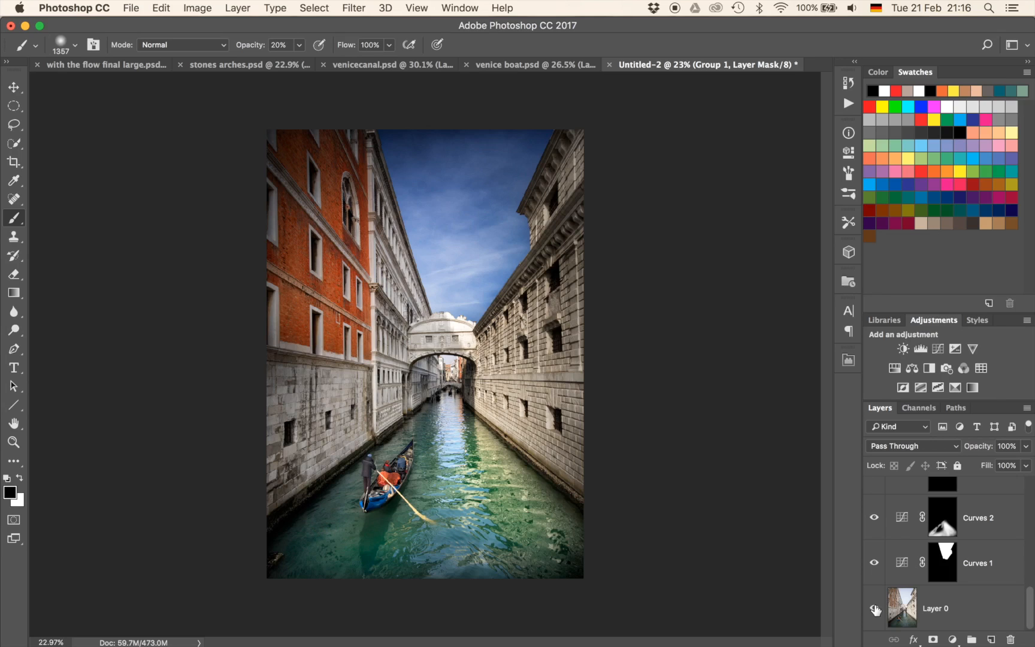
{"action": "left_click", "coordinate": [874, 609], "text": "alt"}
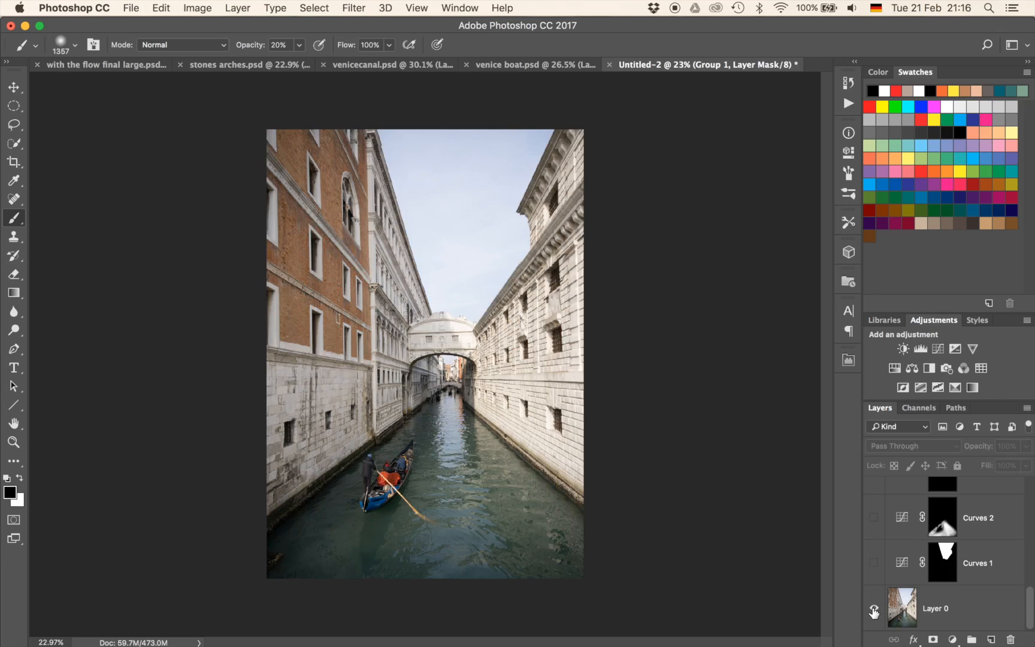
{"action": "left_click", "coordinate": [874, 609], "text": "alt"}
{"action": "left_click", "coordinate": [874, 610], "text": "alt"}
{"action": "left_click", "coordinate": [874, 610], "text": "alt"}
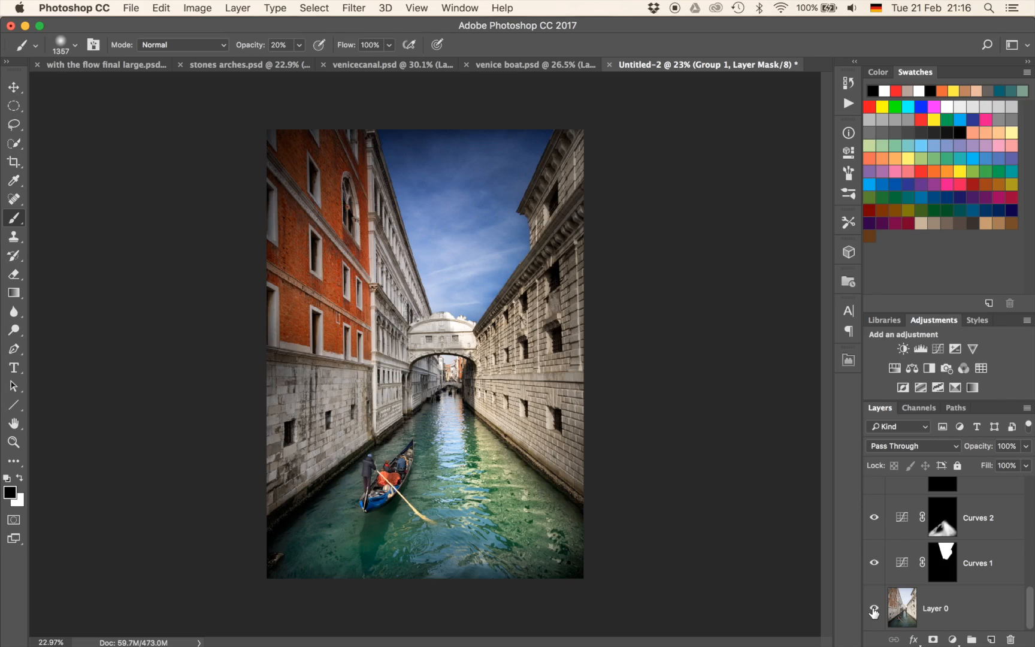
{"action": "left_click", "coordinate": [874, 610], "text": "alt"}
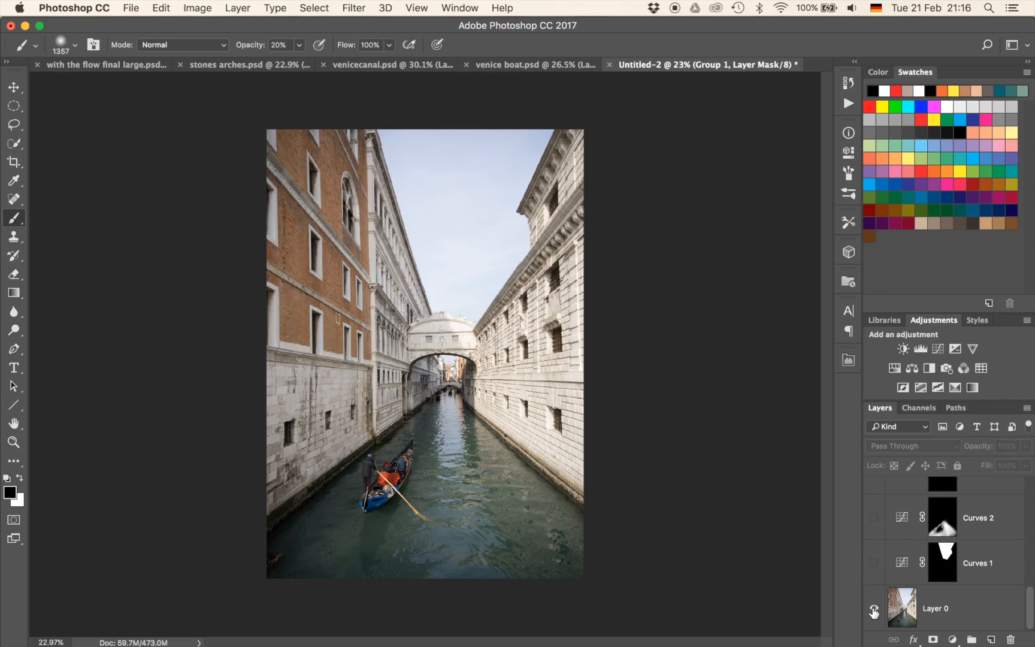
{"action": "left_click", "coordinate": [874, 610], "text": "alt"}
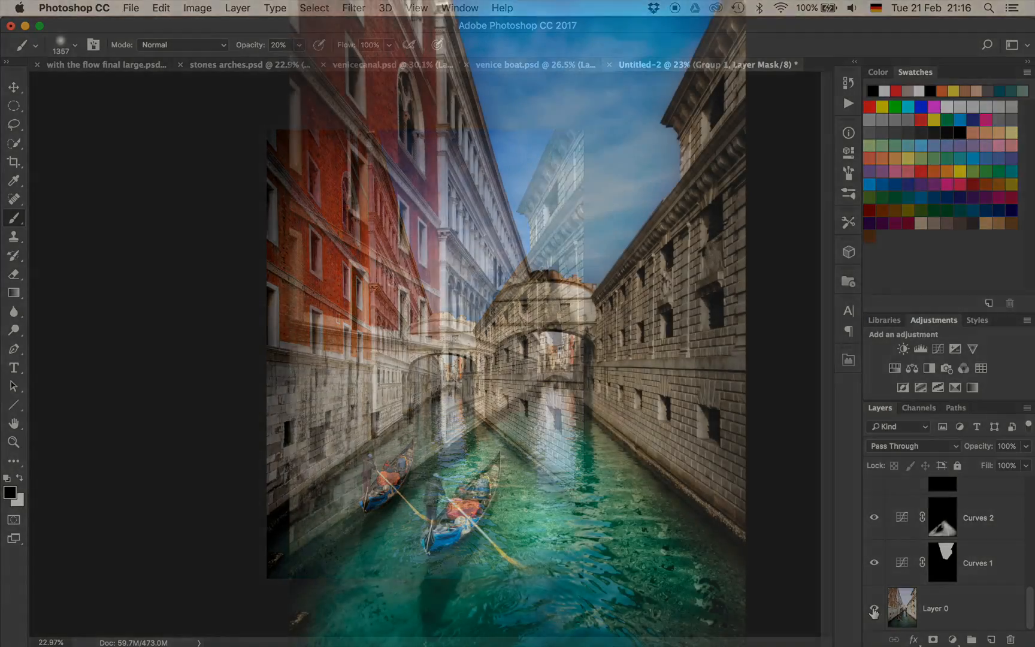